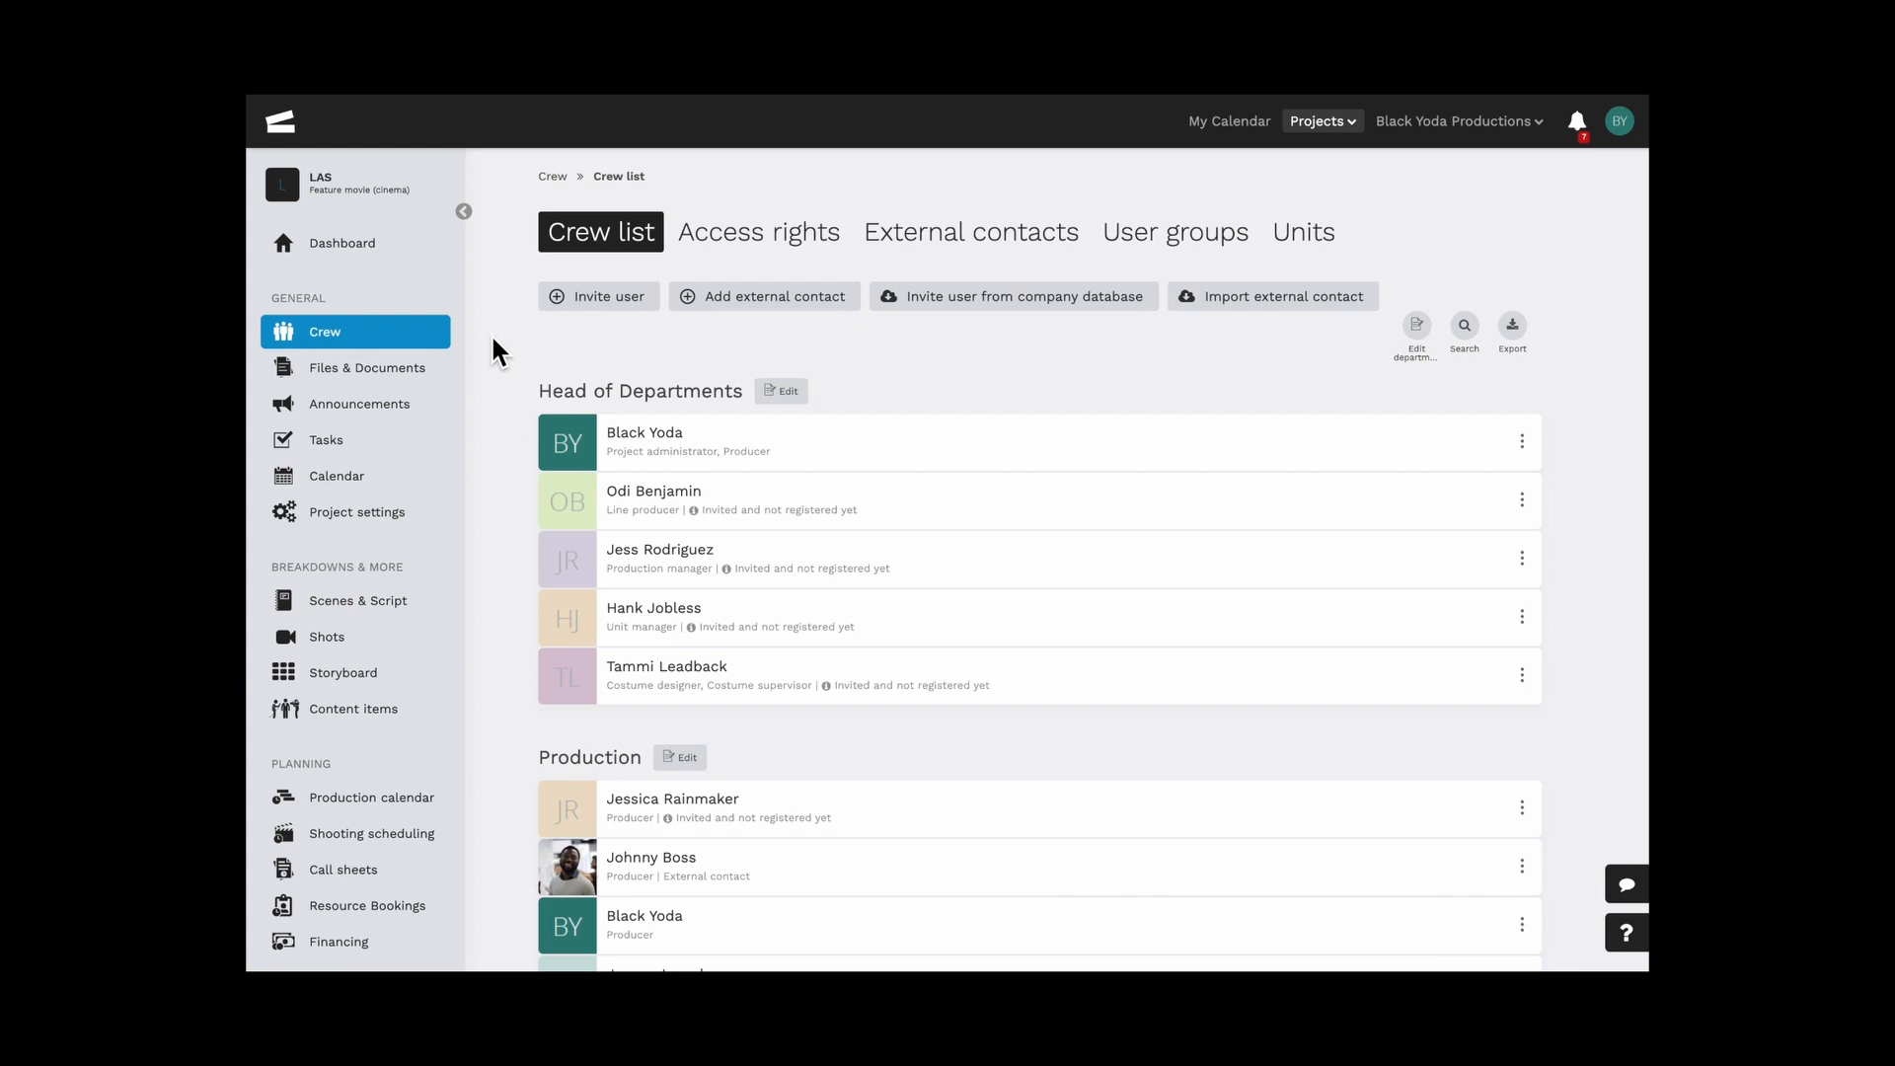
Start a new user group named "International Producers" and set it to display in the crew list
{"action": "left_click", "coordinate": [1153, 247]}
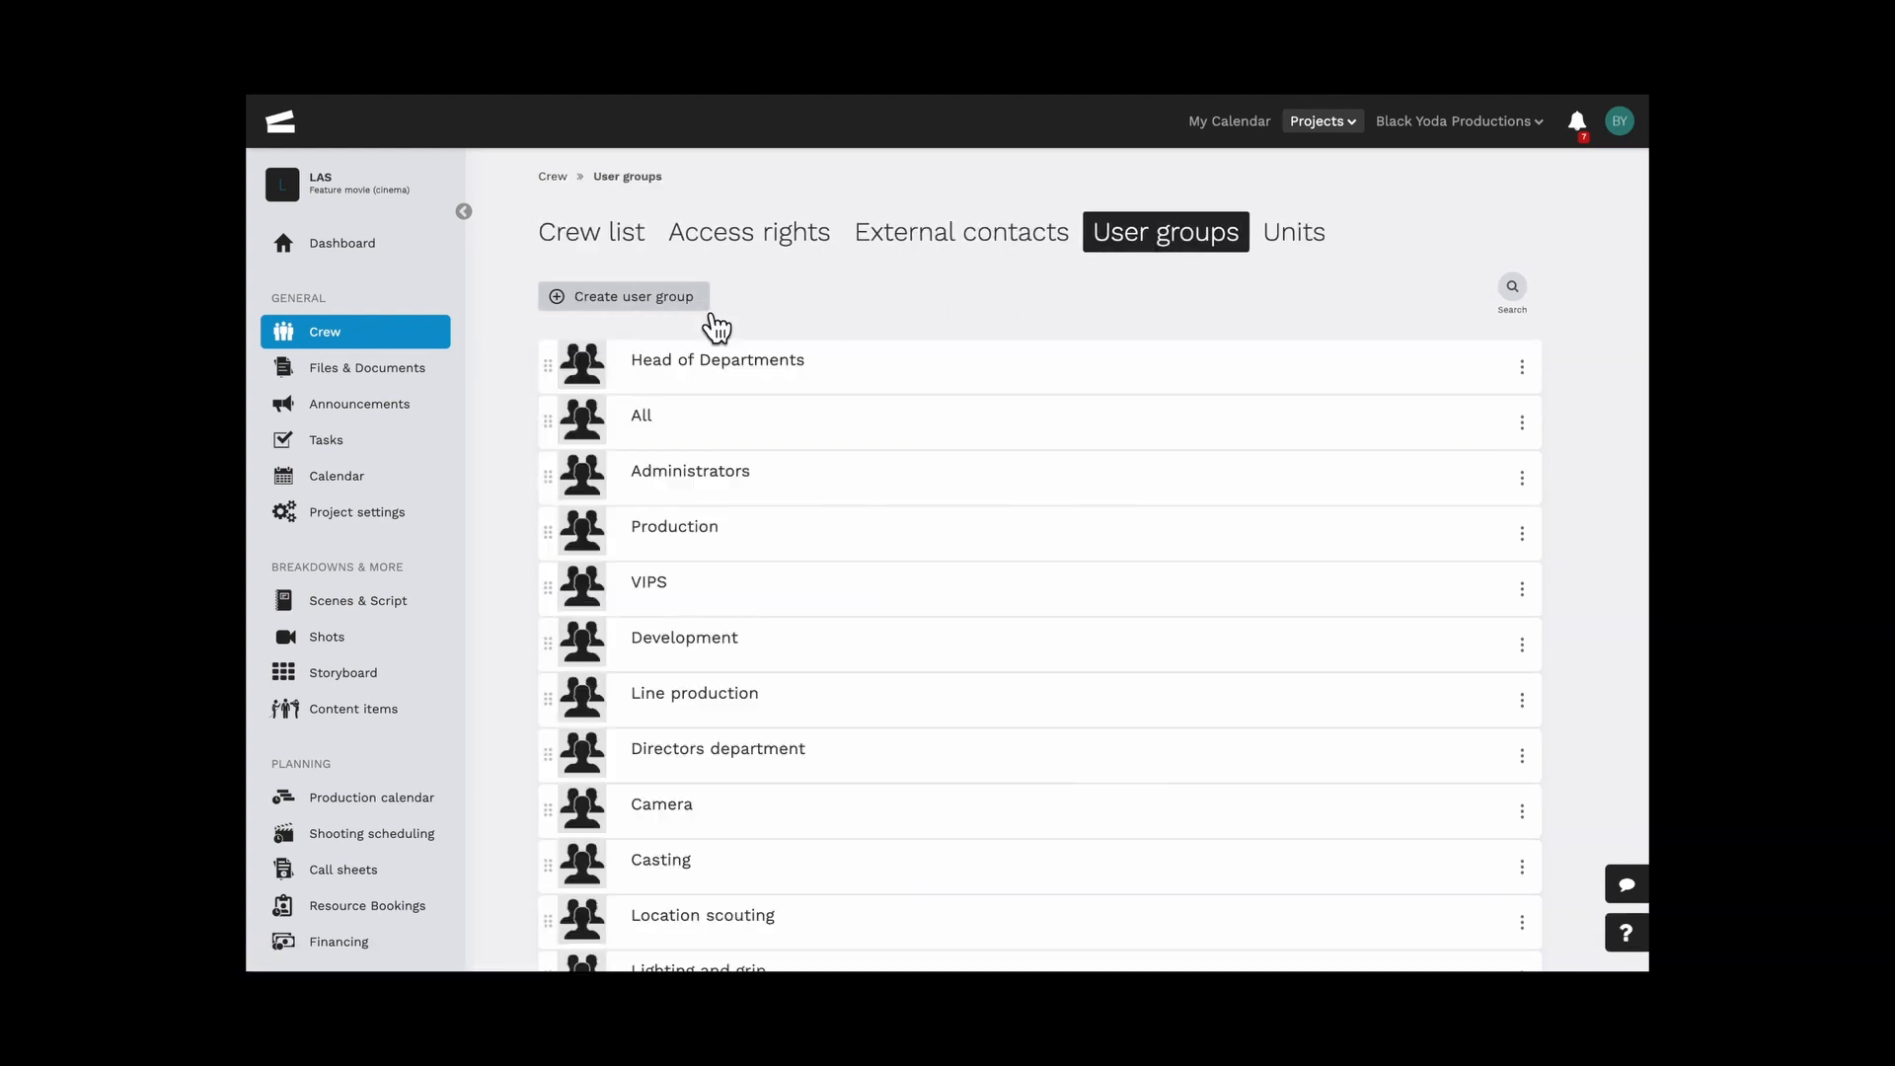
{"action": "left_click", "coordinate": [703, 306]}
{"action": "type", "text": "International Producers"}
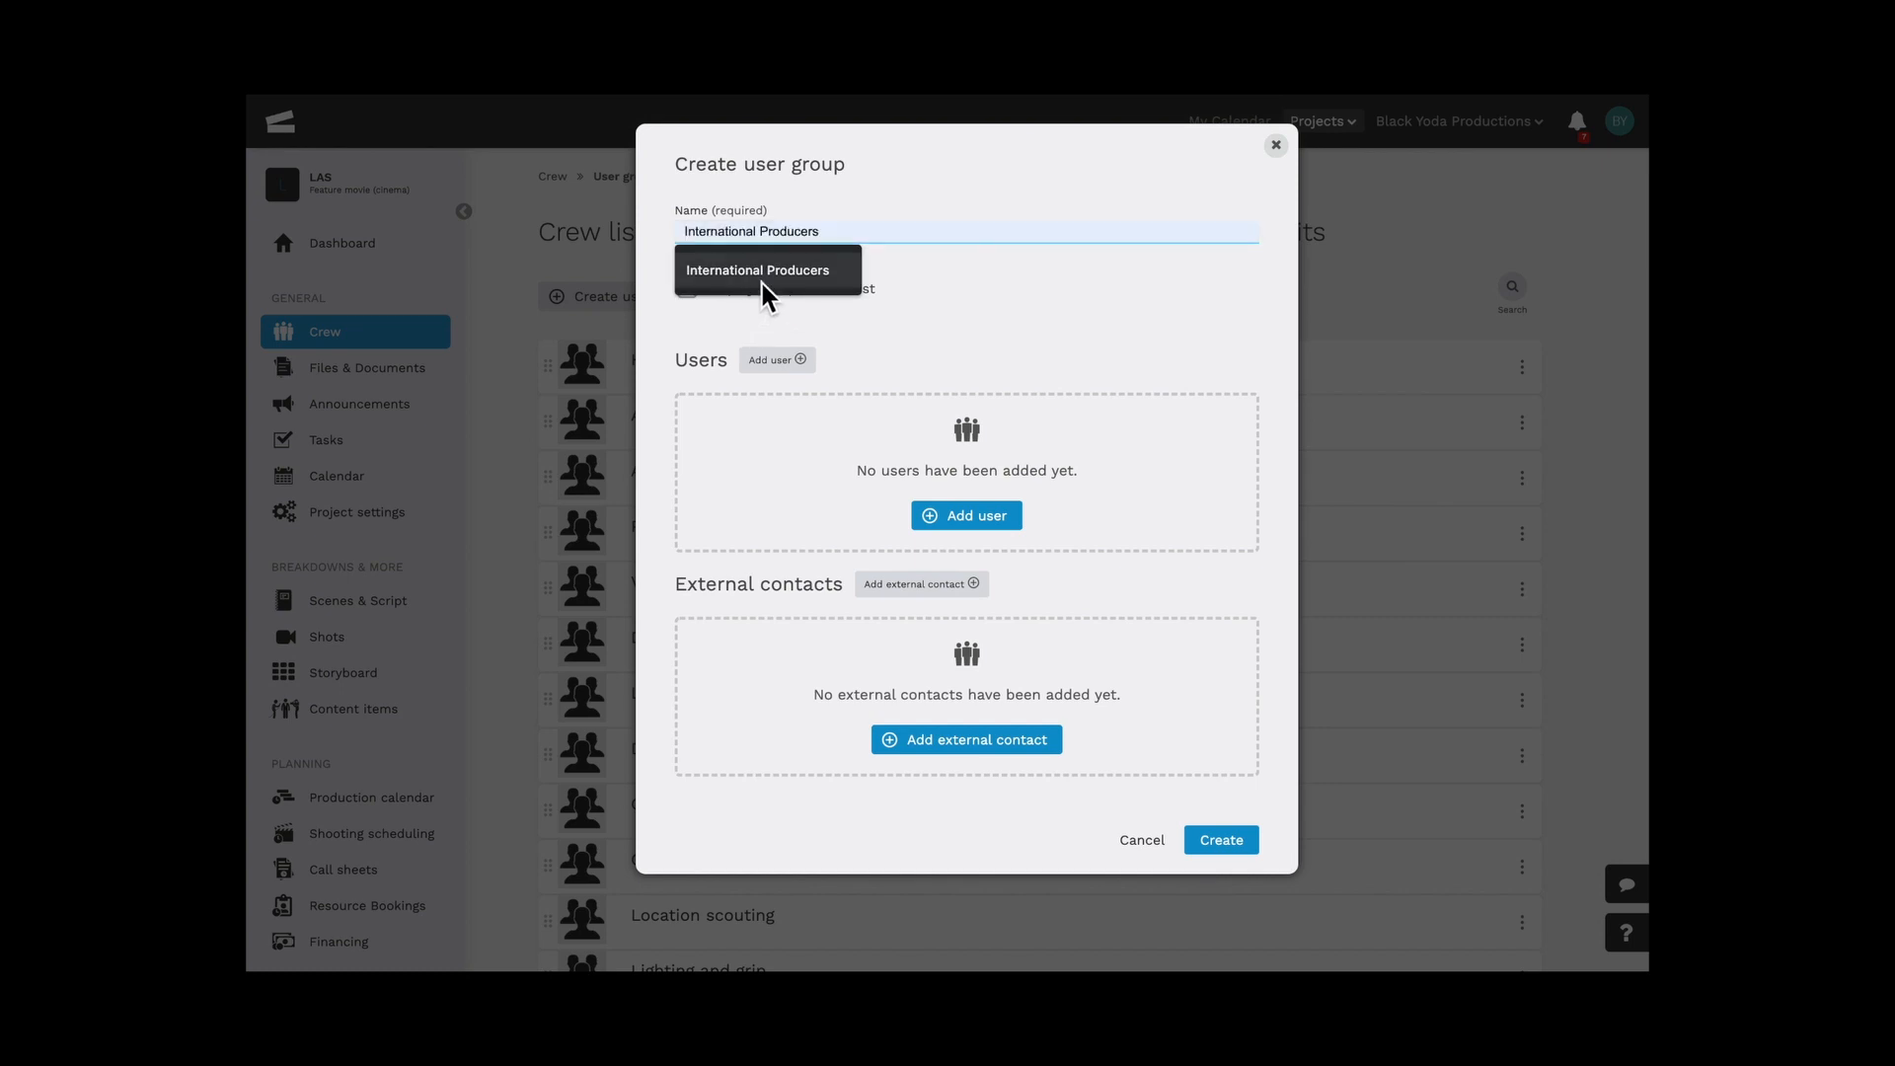
{"action": "left_click", "coordinate": [766, 280]}
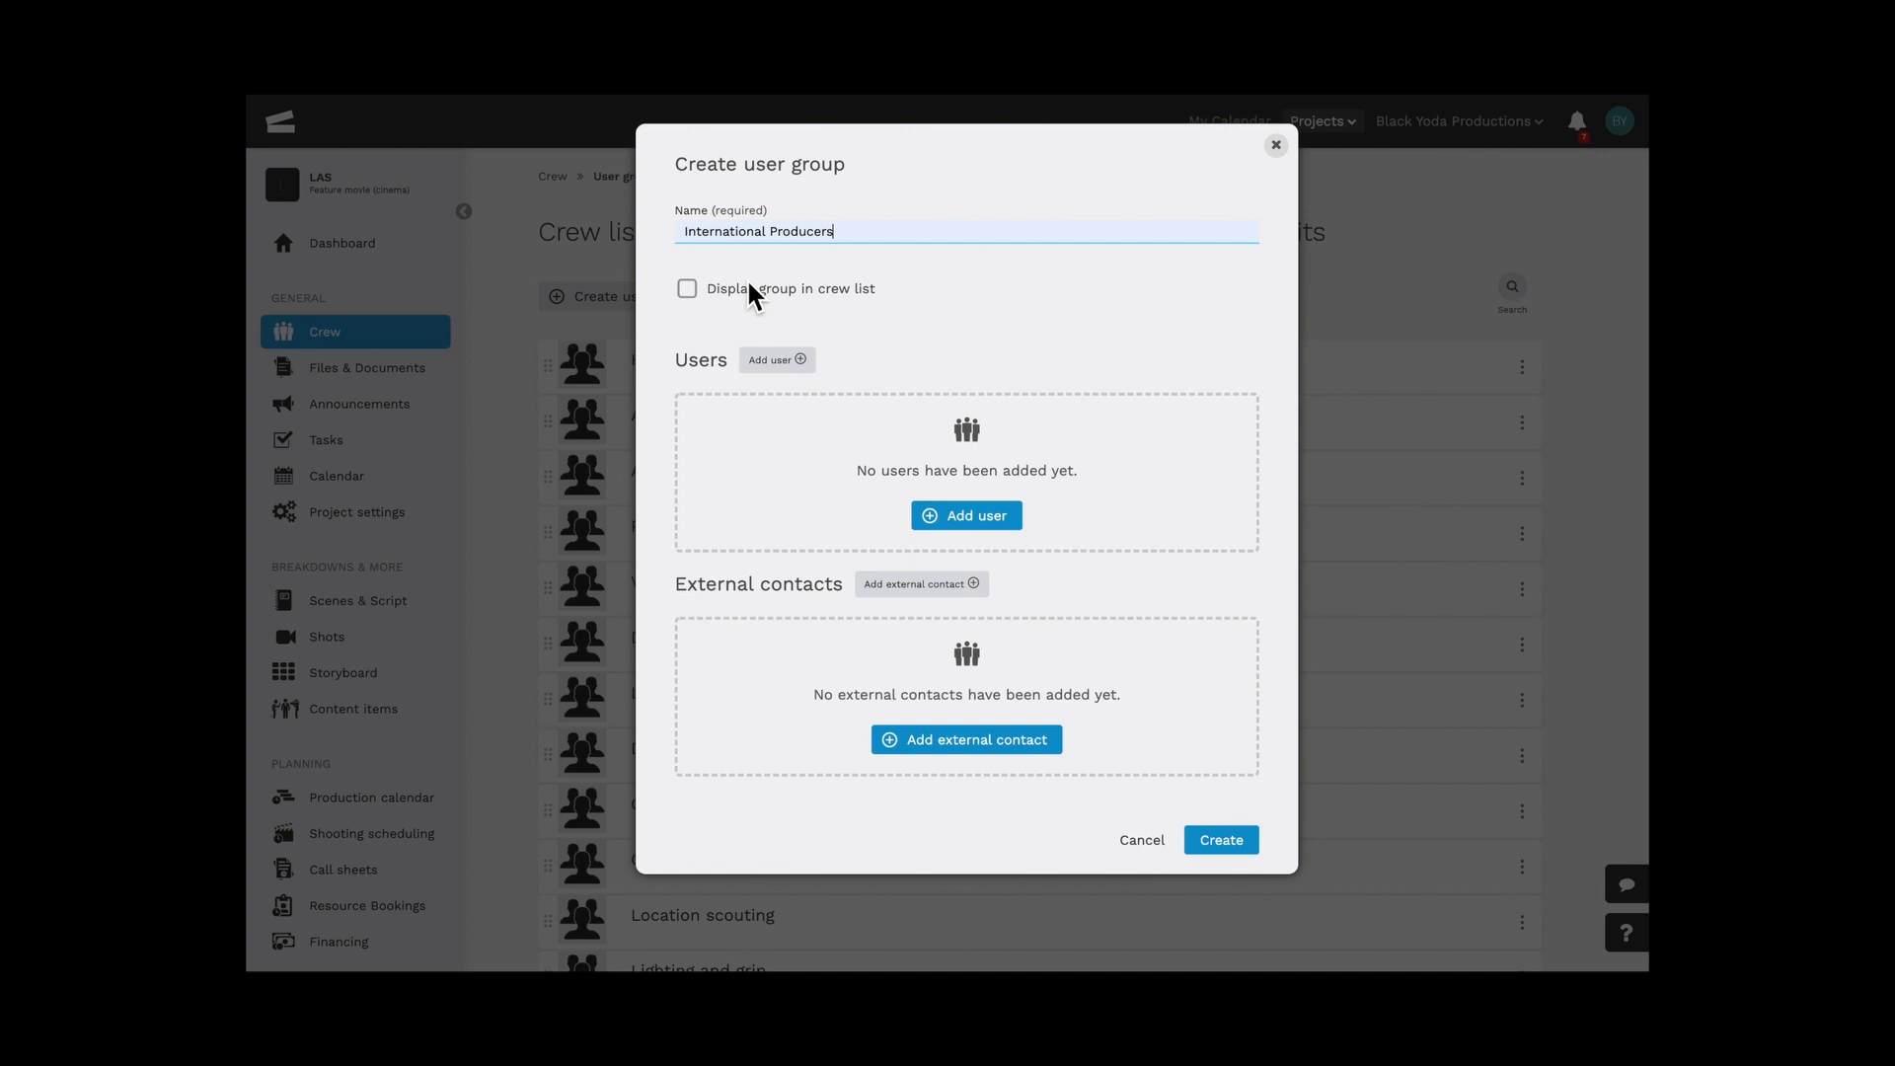
{"action": "left_click", "coordinate": [709, 318]}
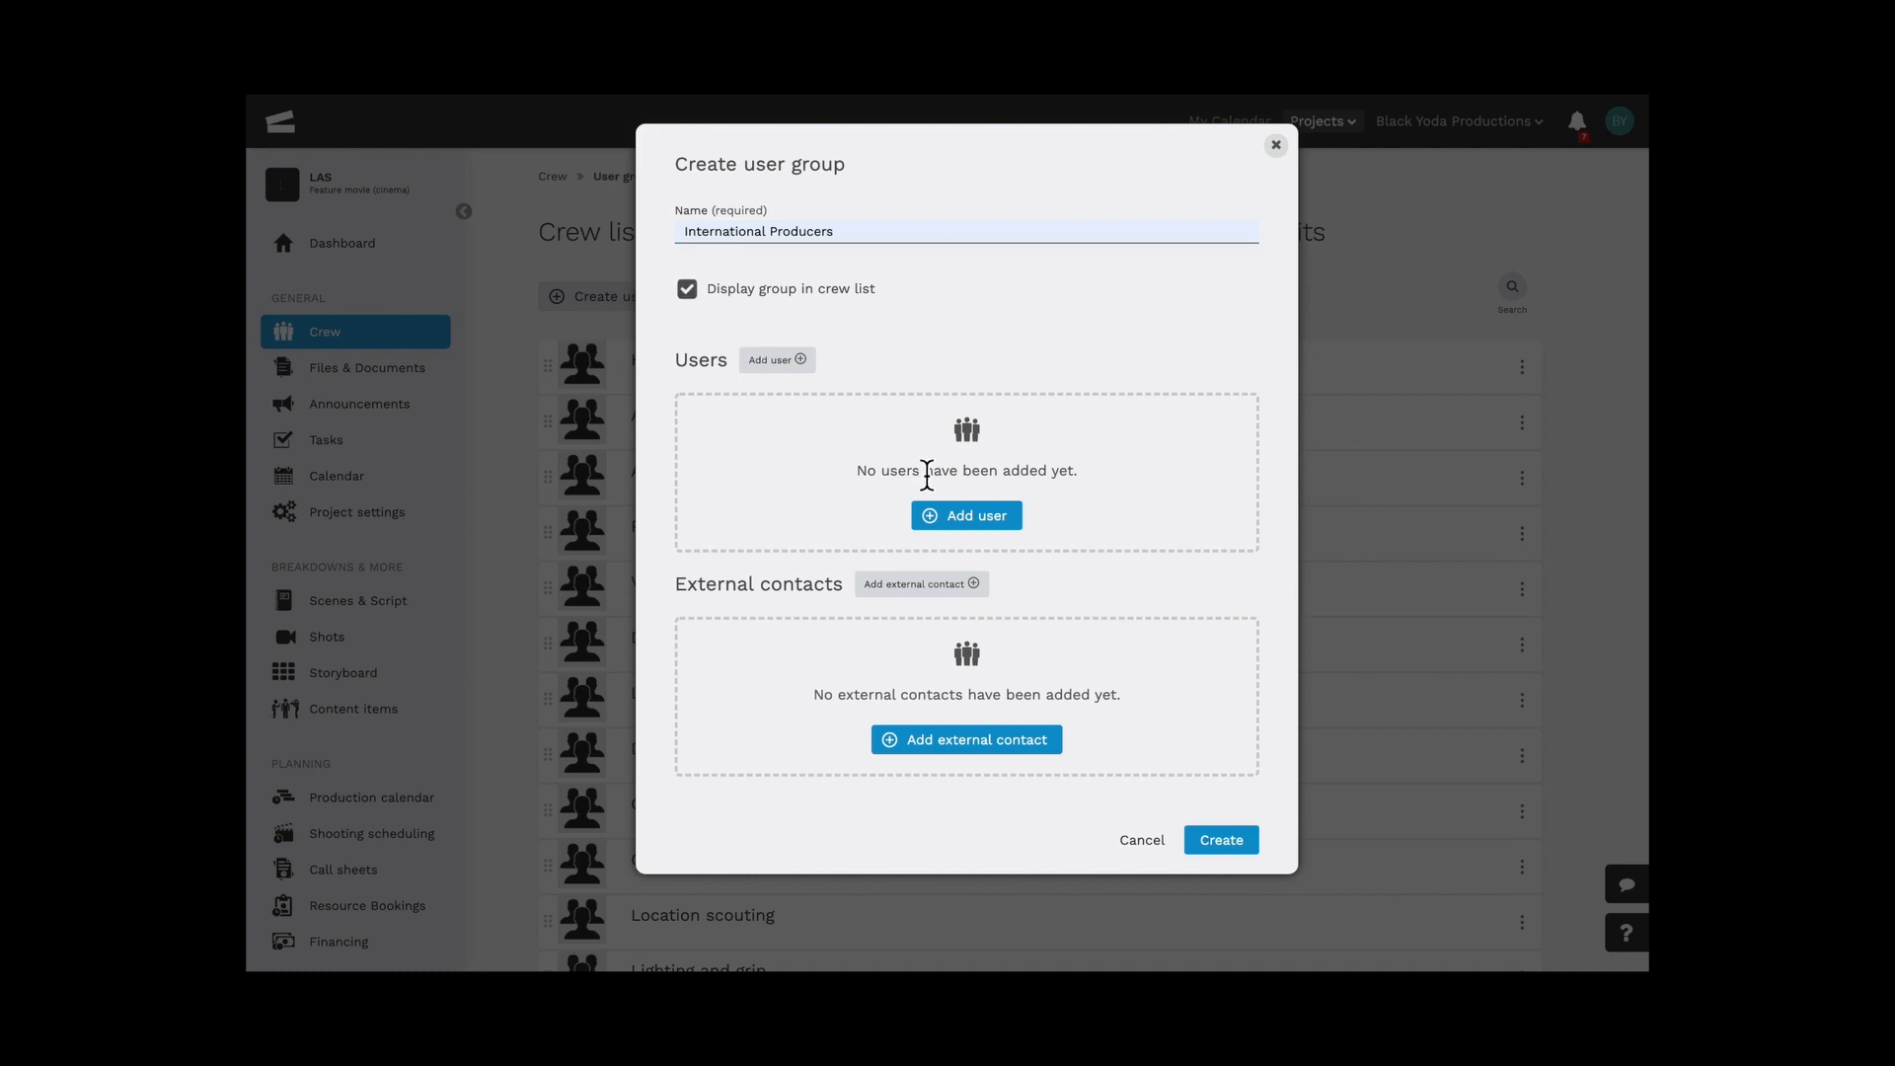
Search the project users by first name and add the matching executive producer to the new group
{"action": "left_click", "coordinate": [967, 515]}
{"action": "type", "text": "godr"}
{"action": "key", "text": "Return"}
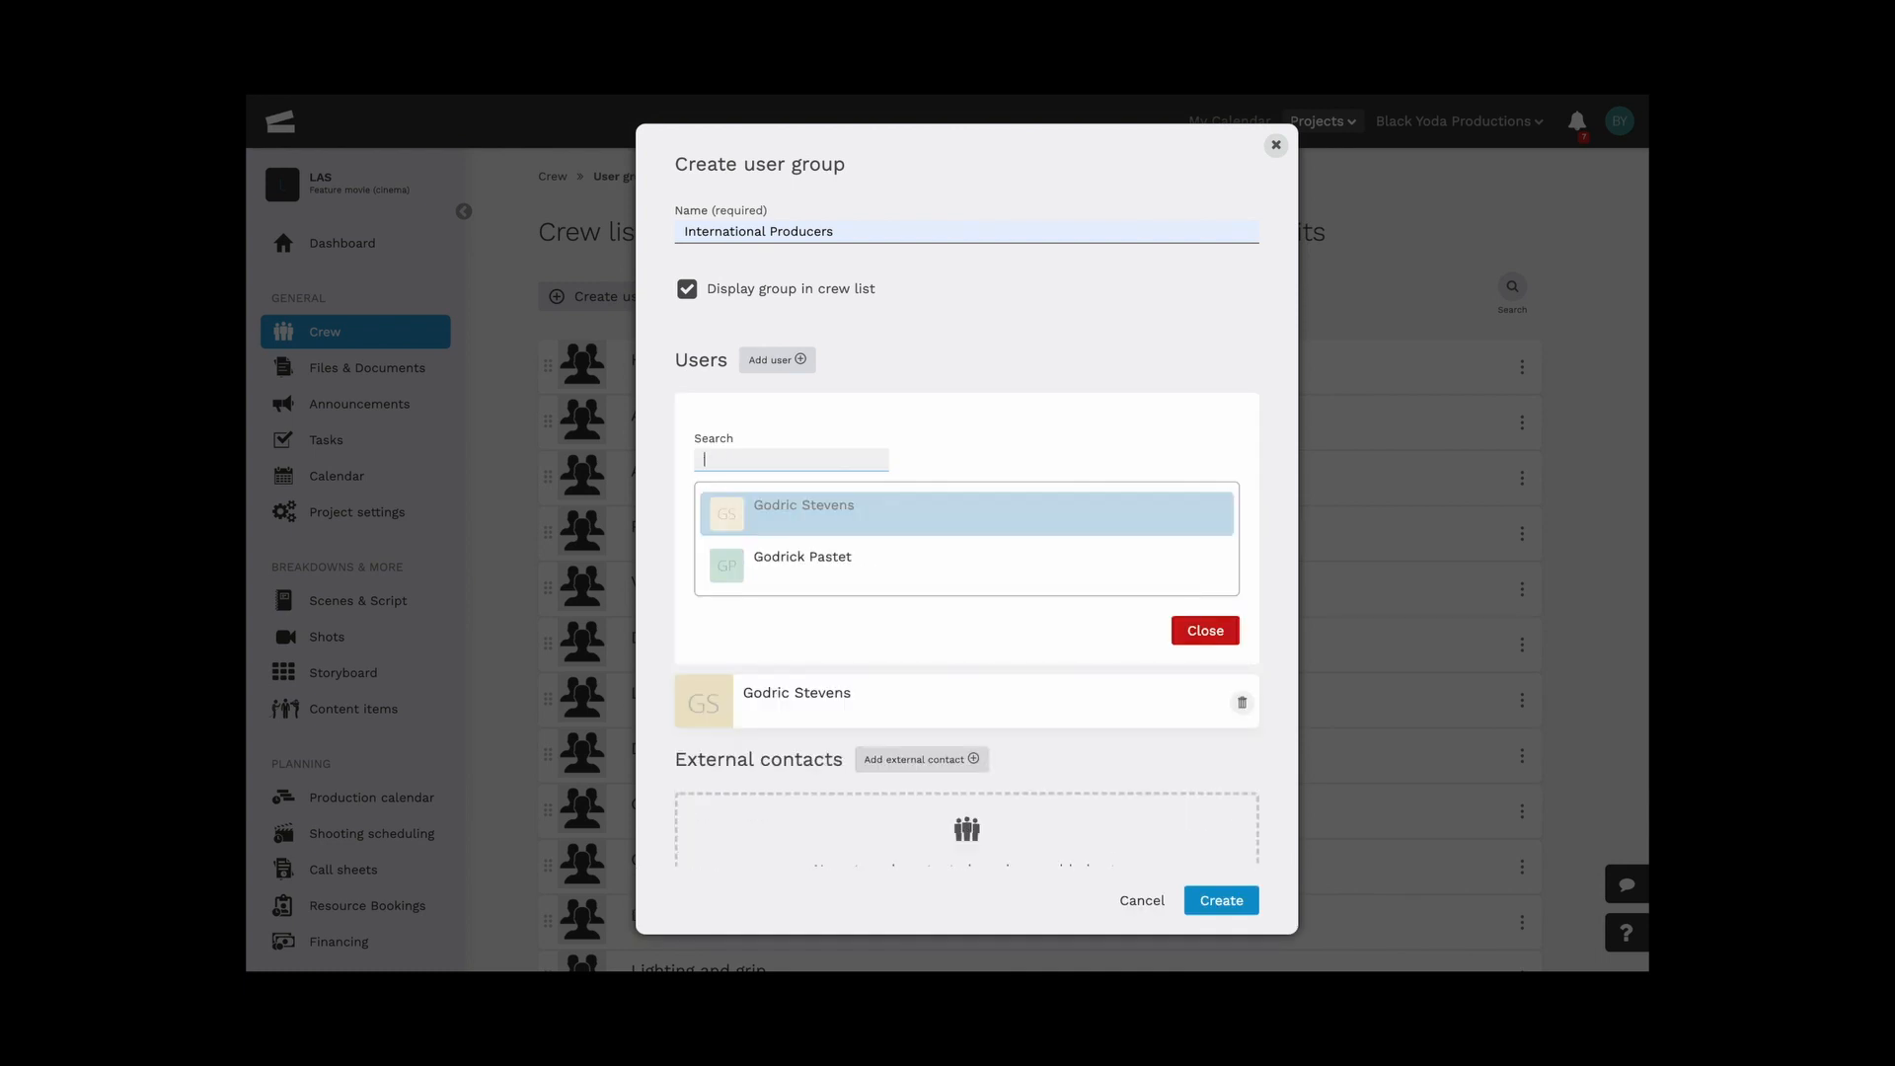
{"action": "left_click", "coordinate": [1208, 634]}
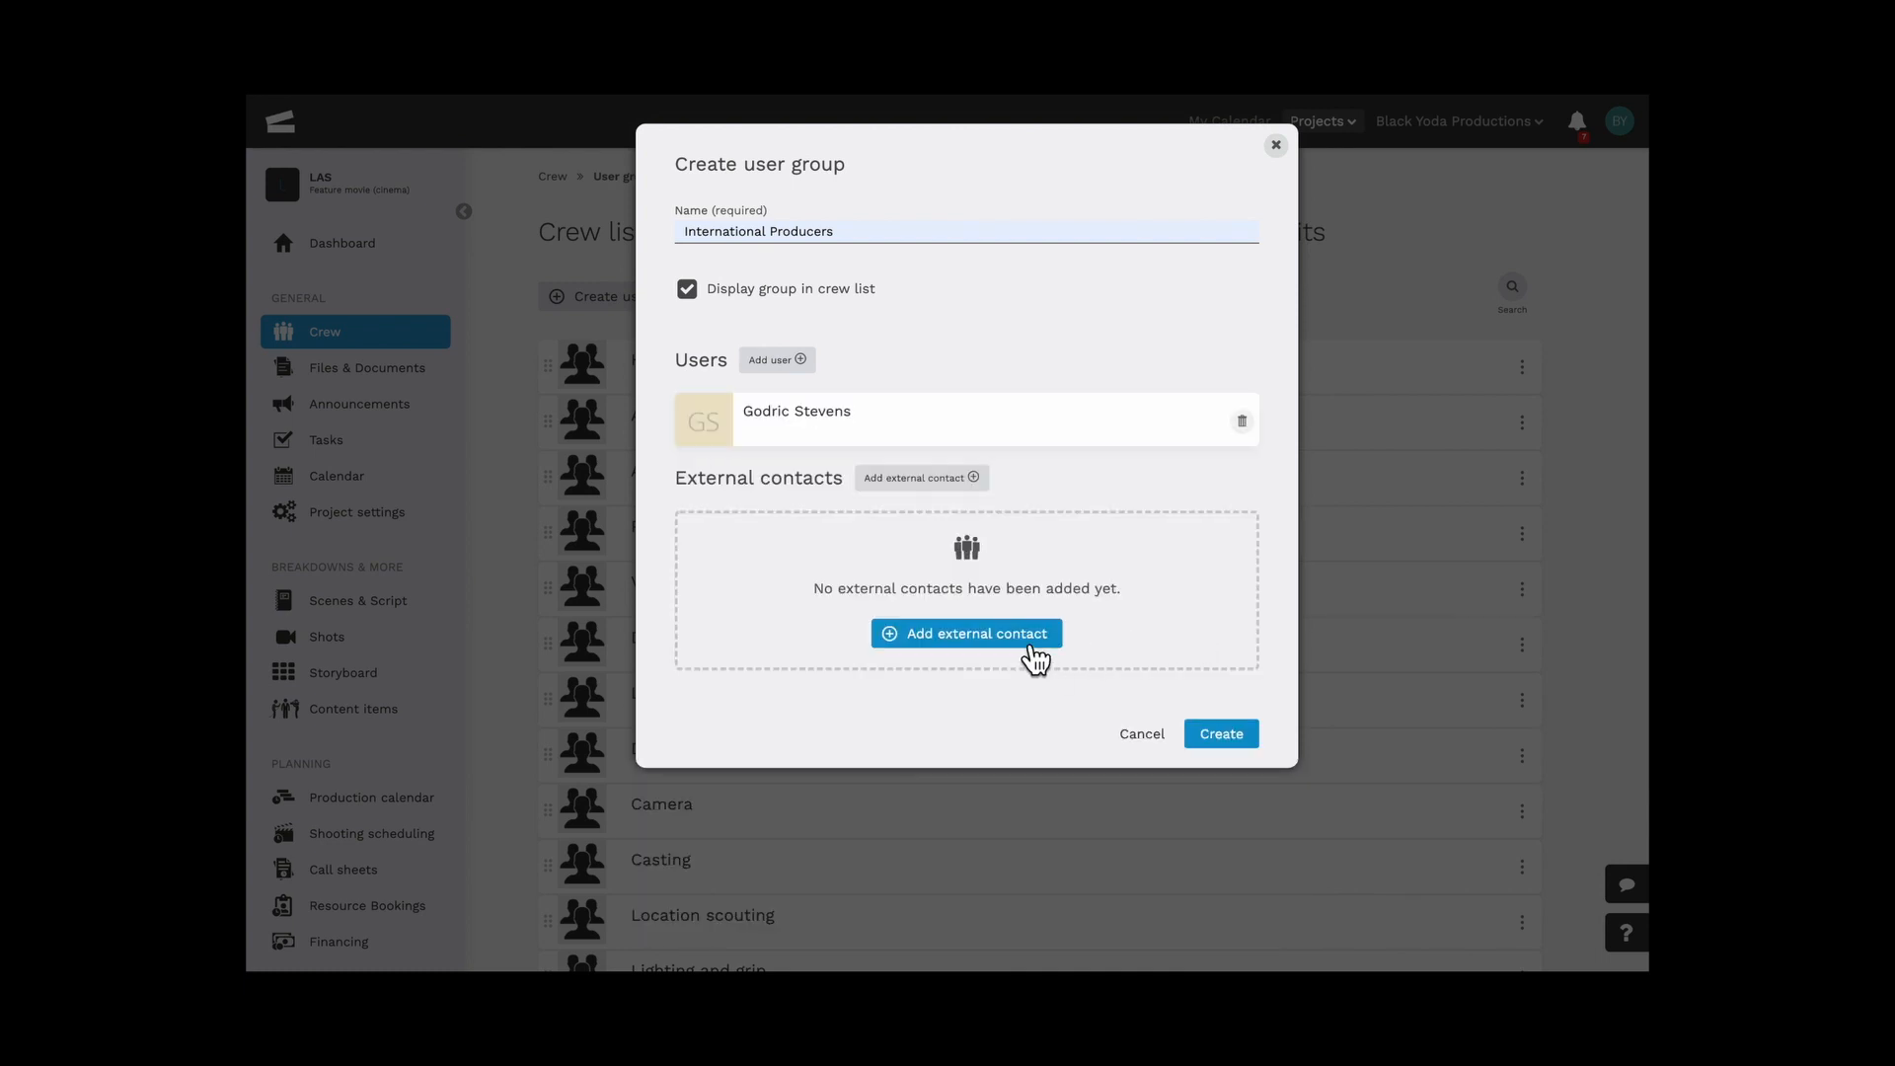
Add the producer from the external contacts to the new group and create the group
{"action": "left_click", "coordinate": [1033, 638]}
{"action": "type", "text": "john"}
{"action": "key", "text": "Return"}
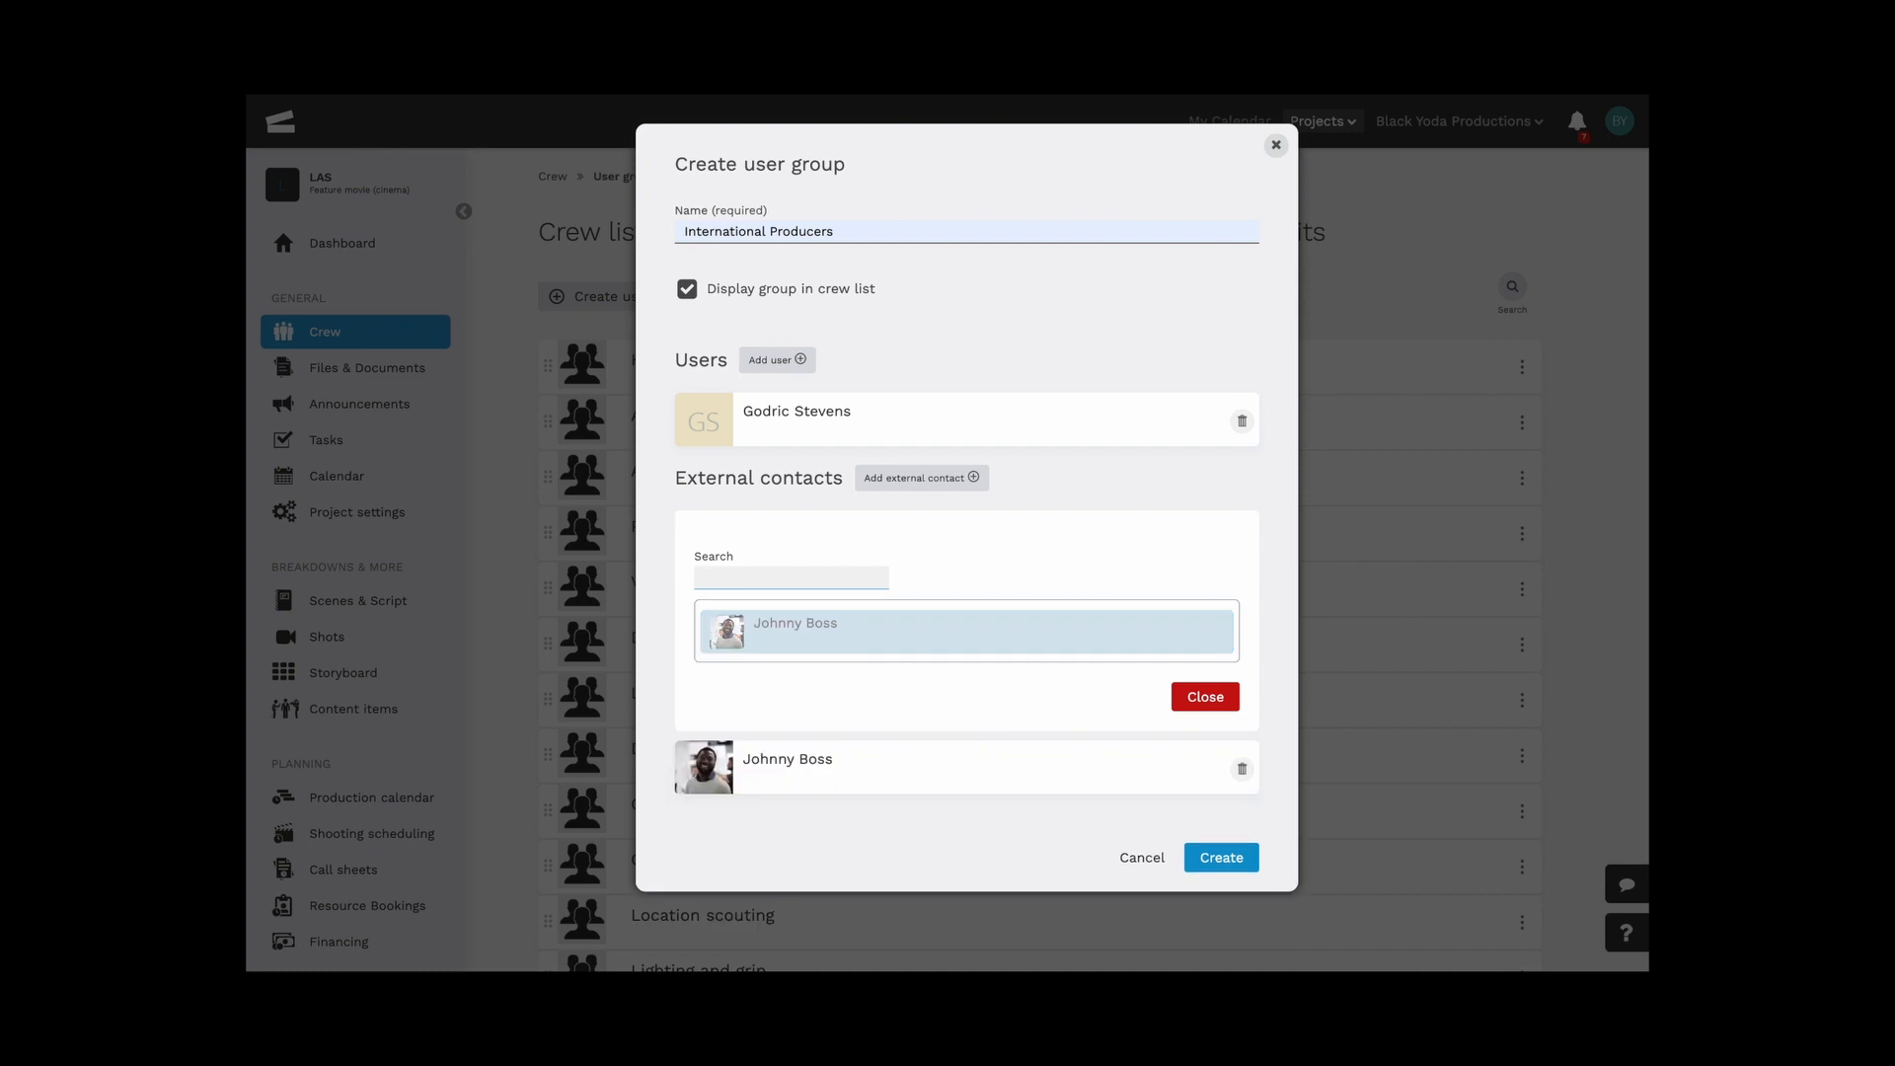
{"action": "left_click", "coordinate": [1224, 701]}
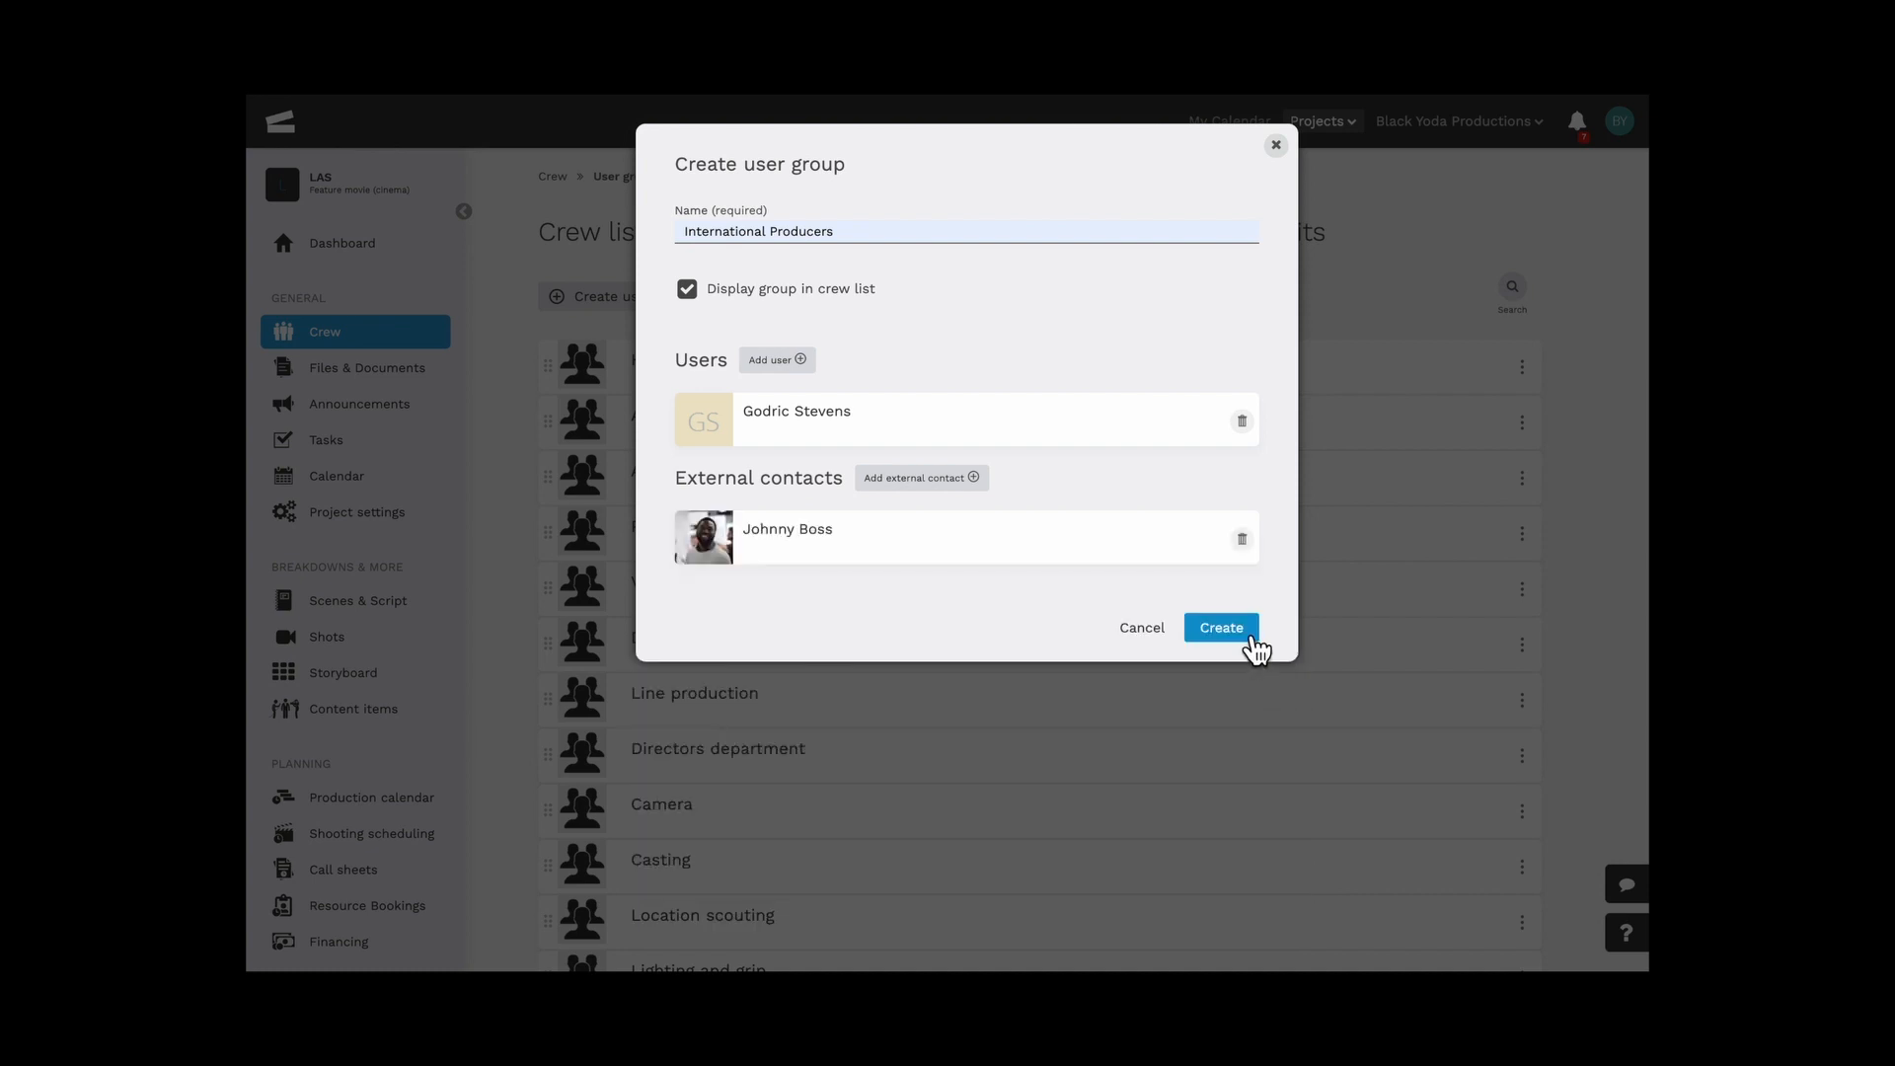
{"action": "left_click", "coordinate": [1221, 628]}
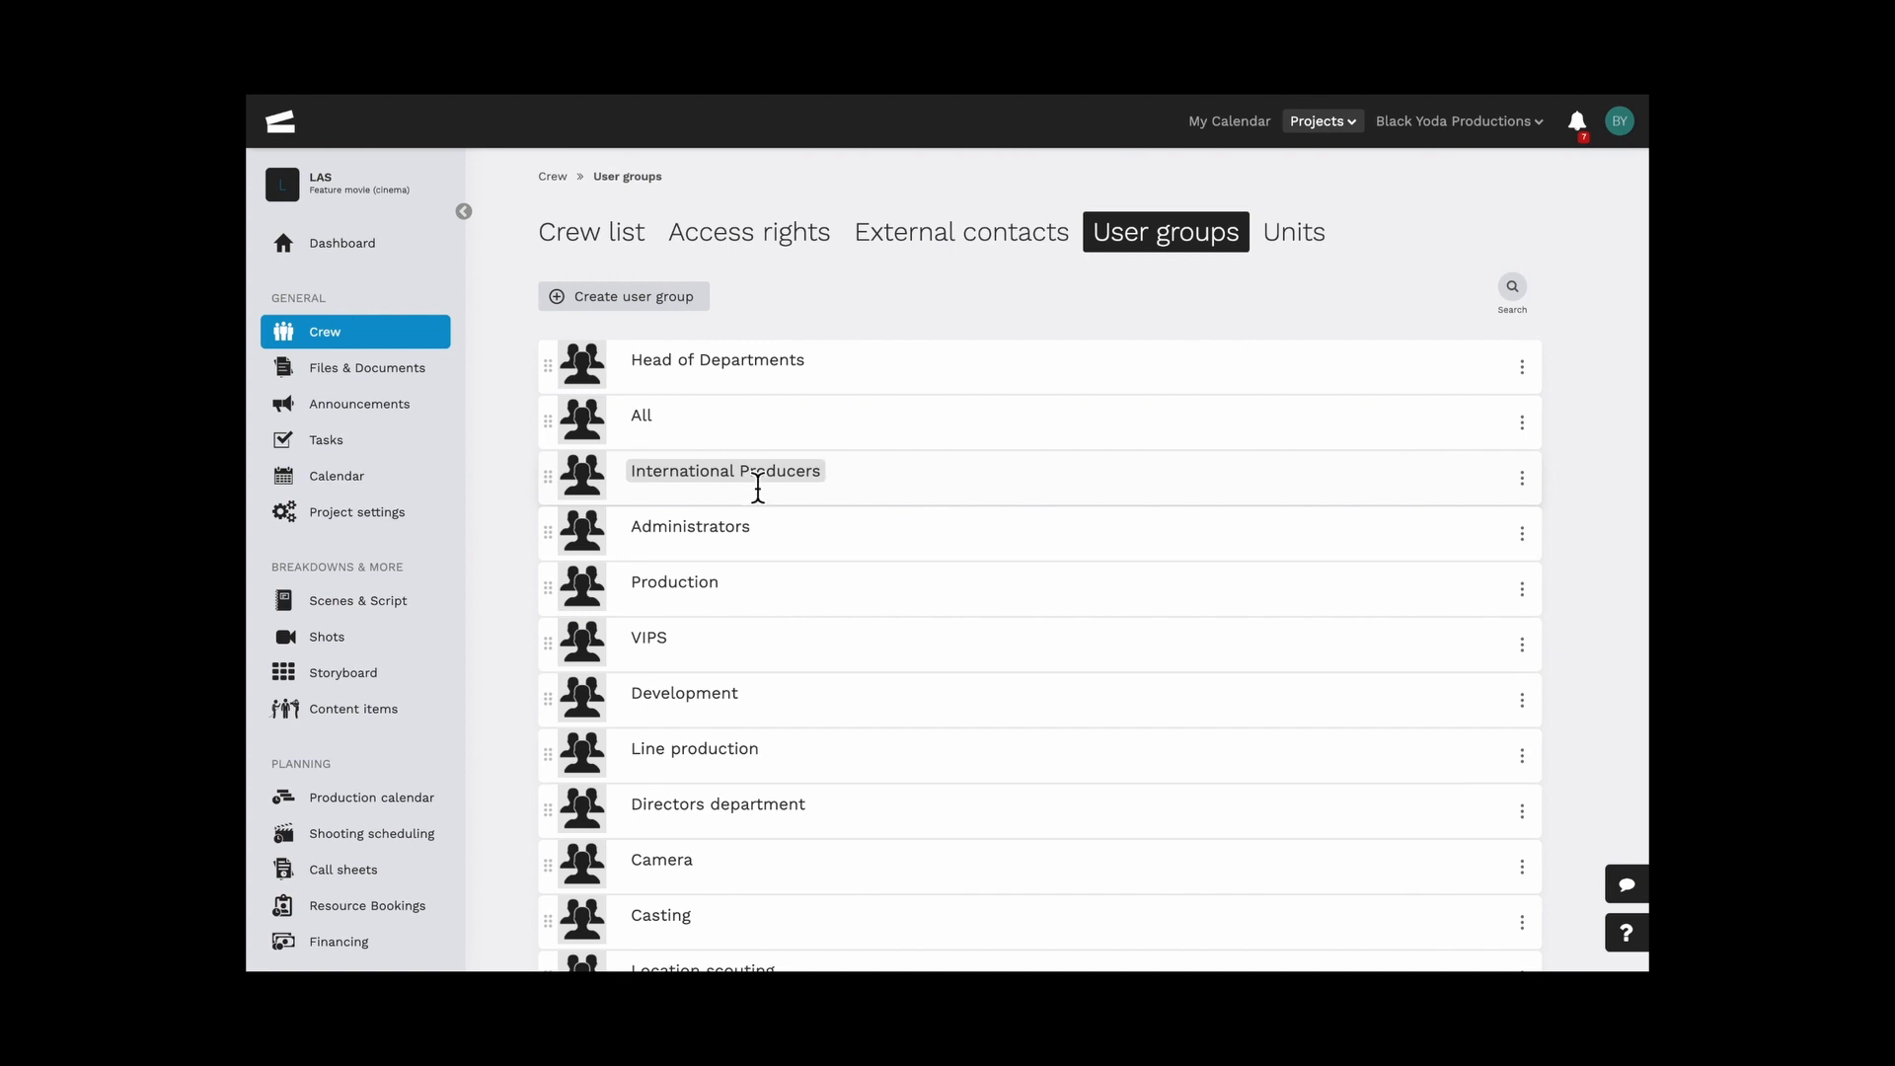
Move the International Producers group directly below Administrators in the group list and check its available actions
{"action": "left_click_drag", "start_coordinate": [565, 488], "coordinate": [568, 554]}
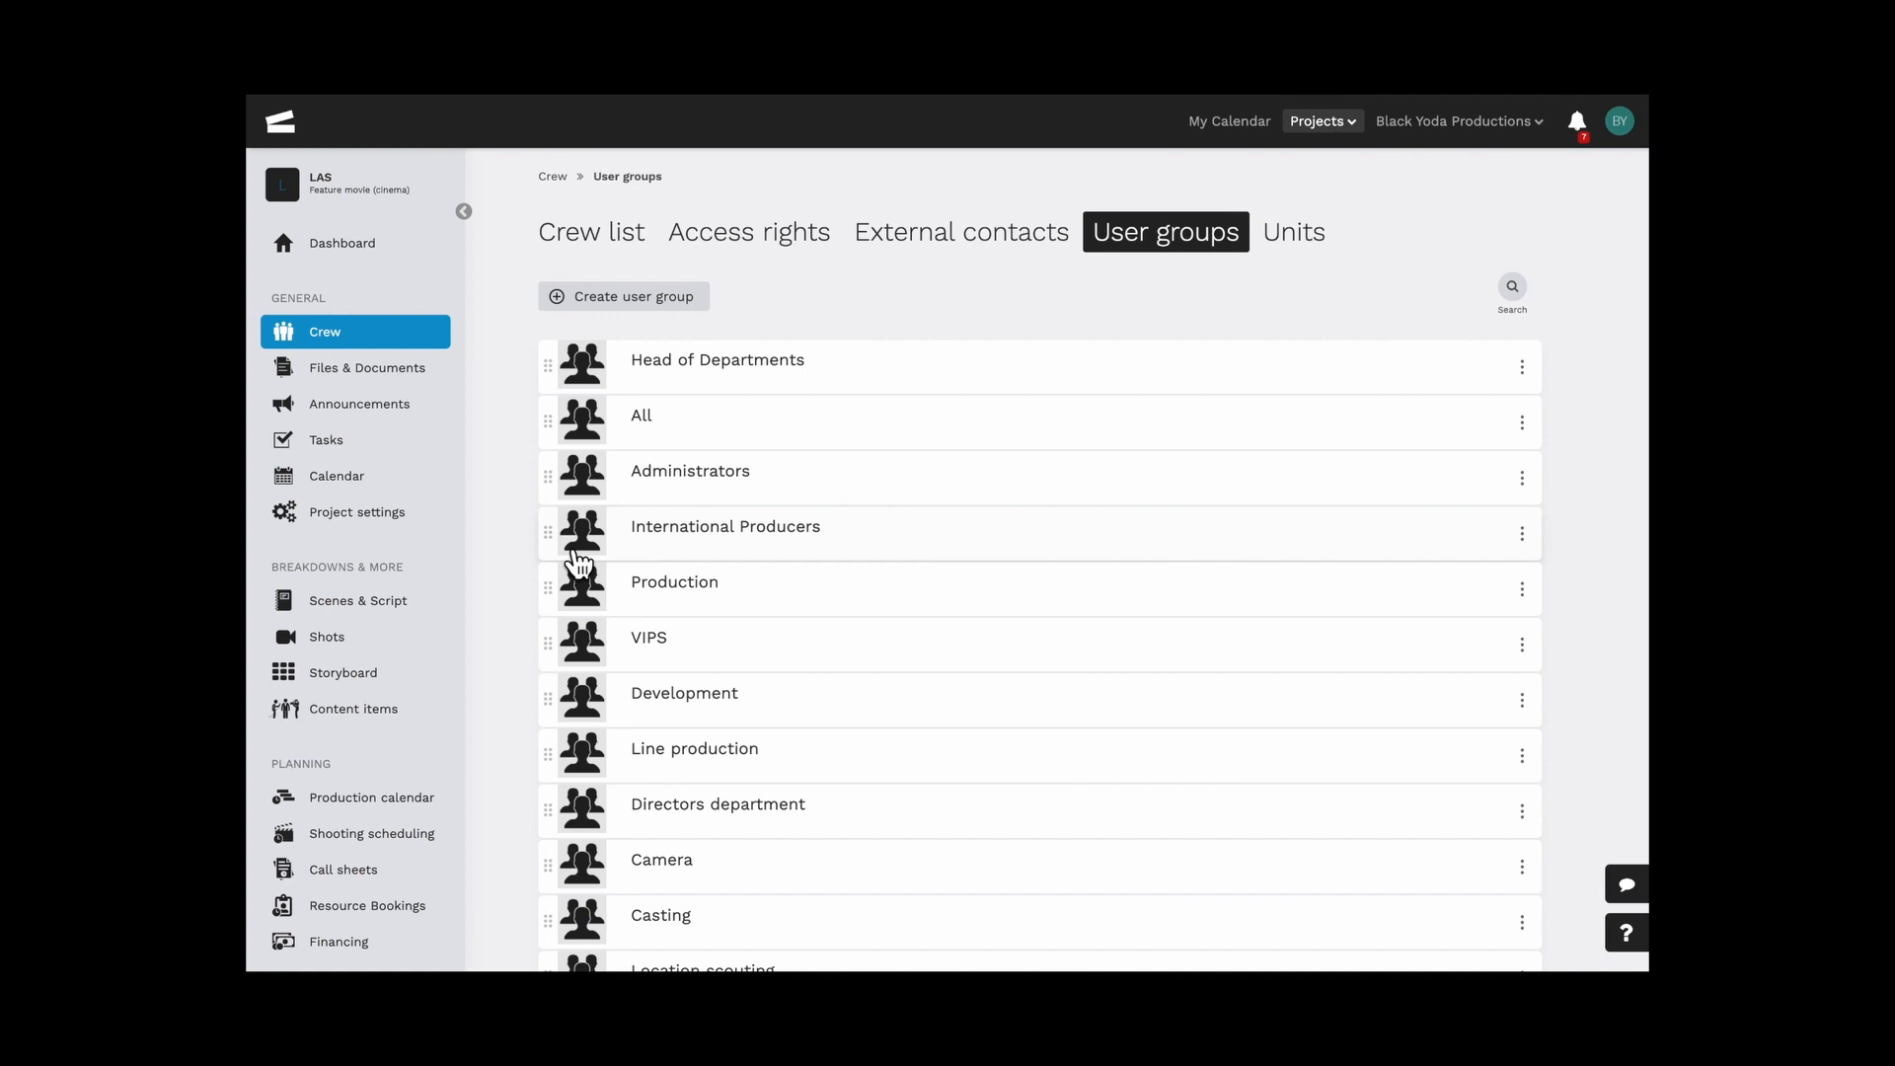
{"action": "left_click", "coordinate": [1536, 544]}
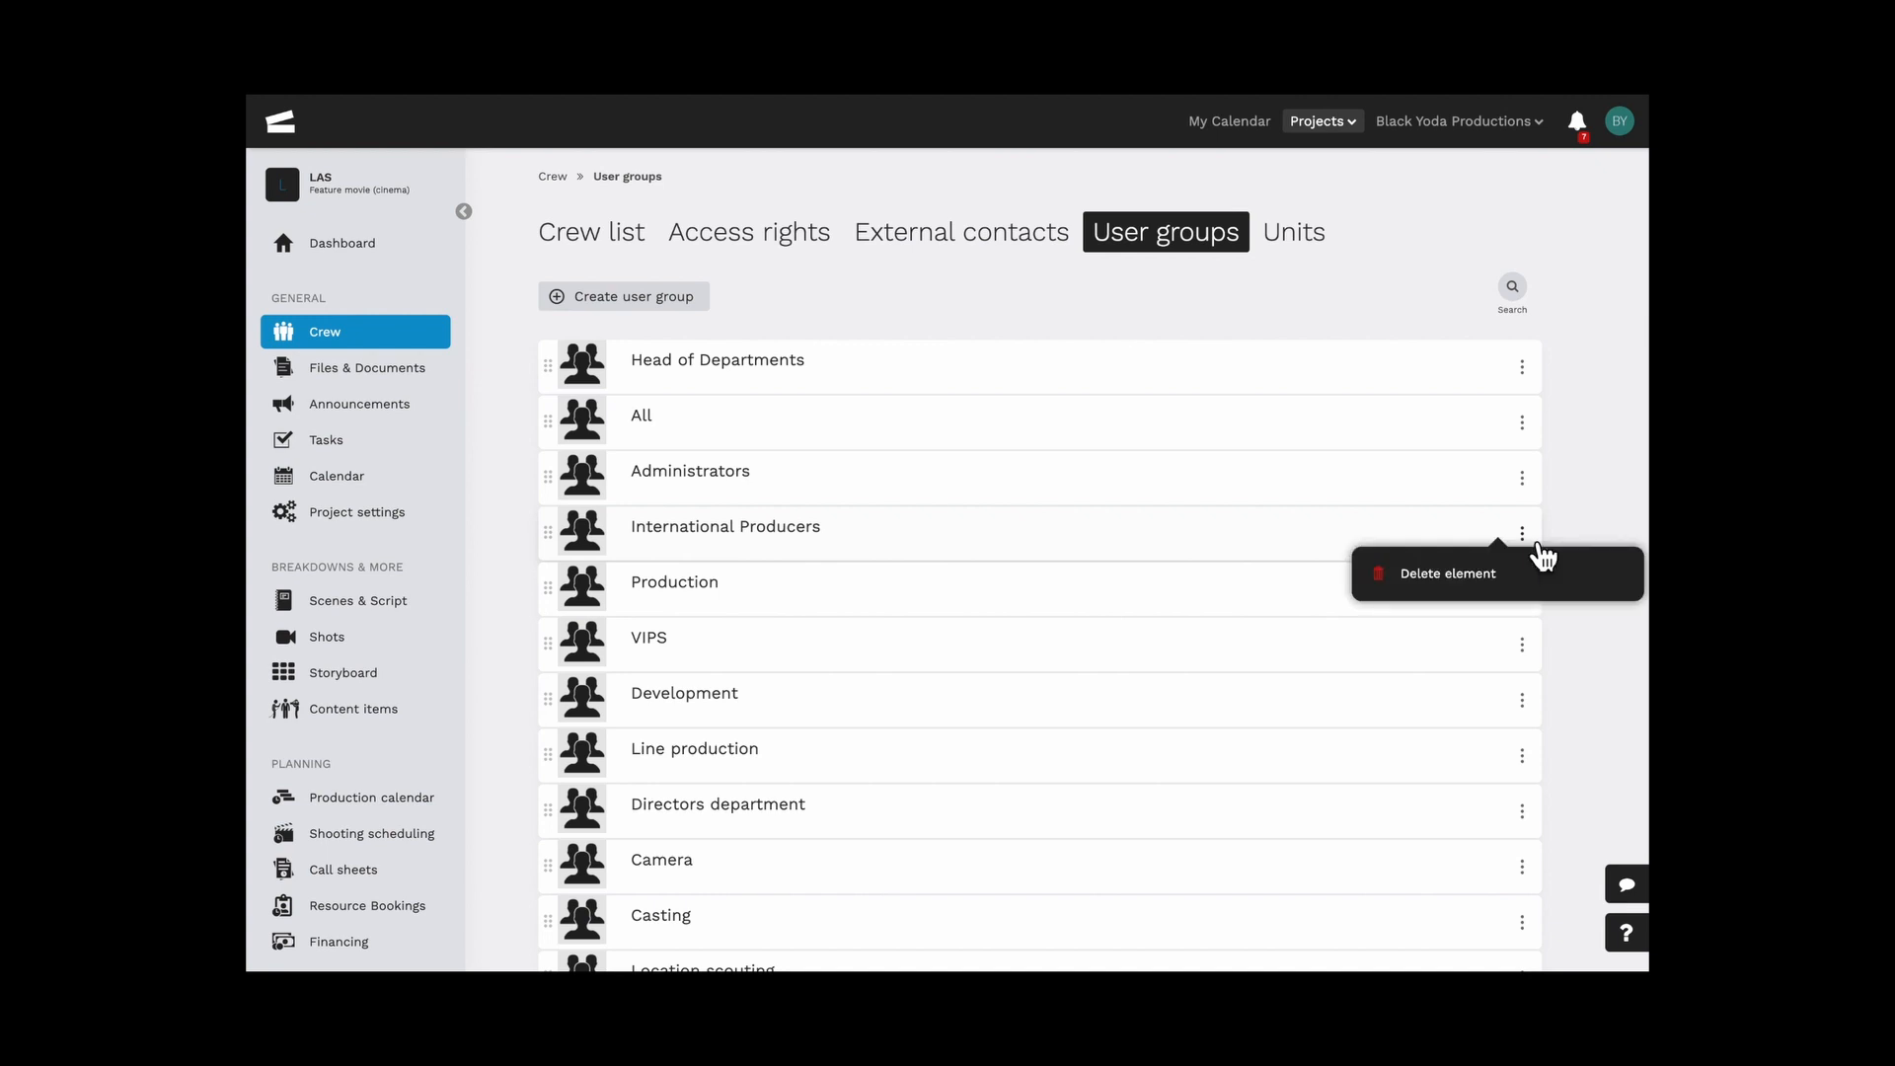
{"action": "left_click", "coordinate": [1542, 555]}
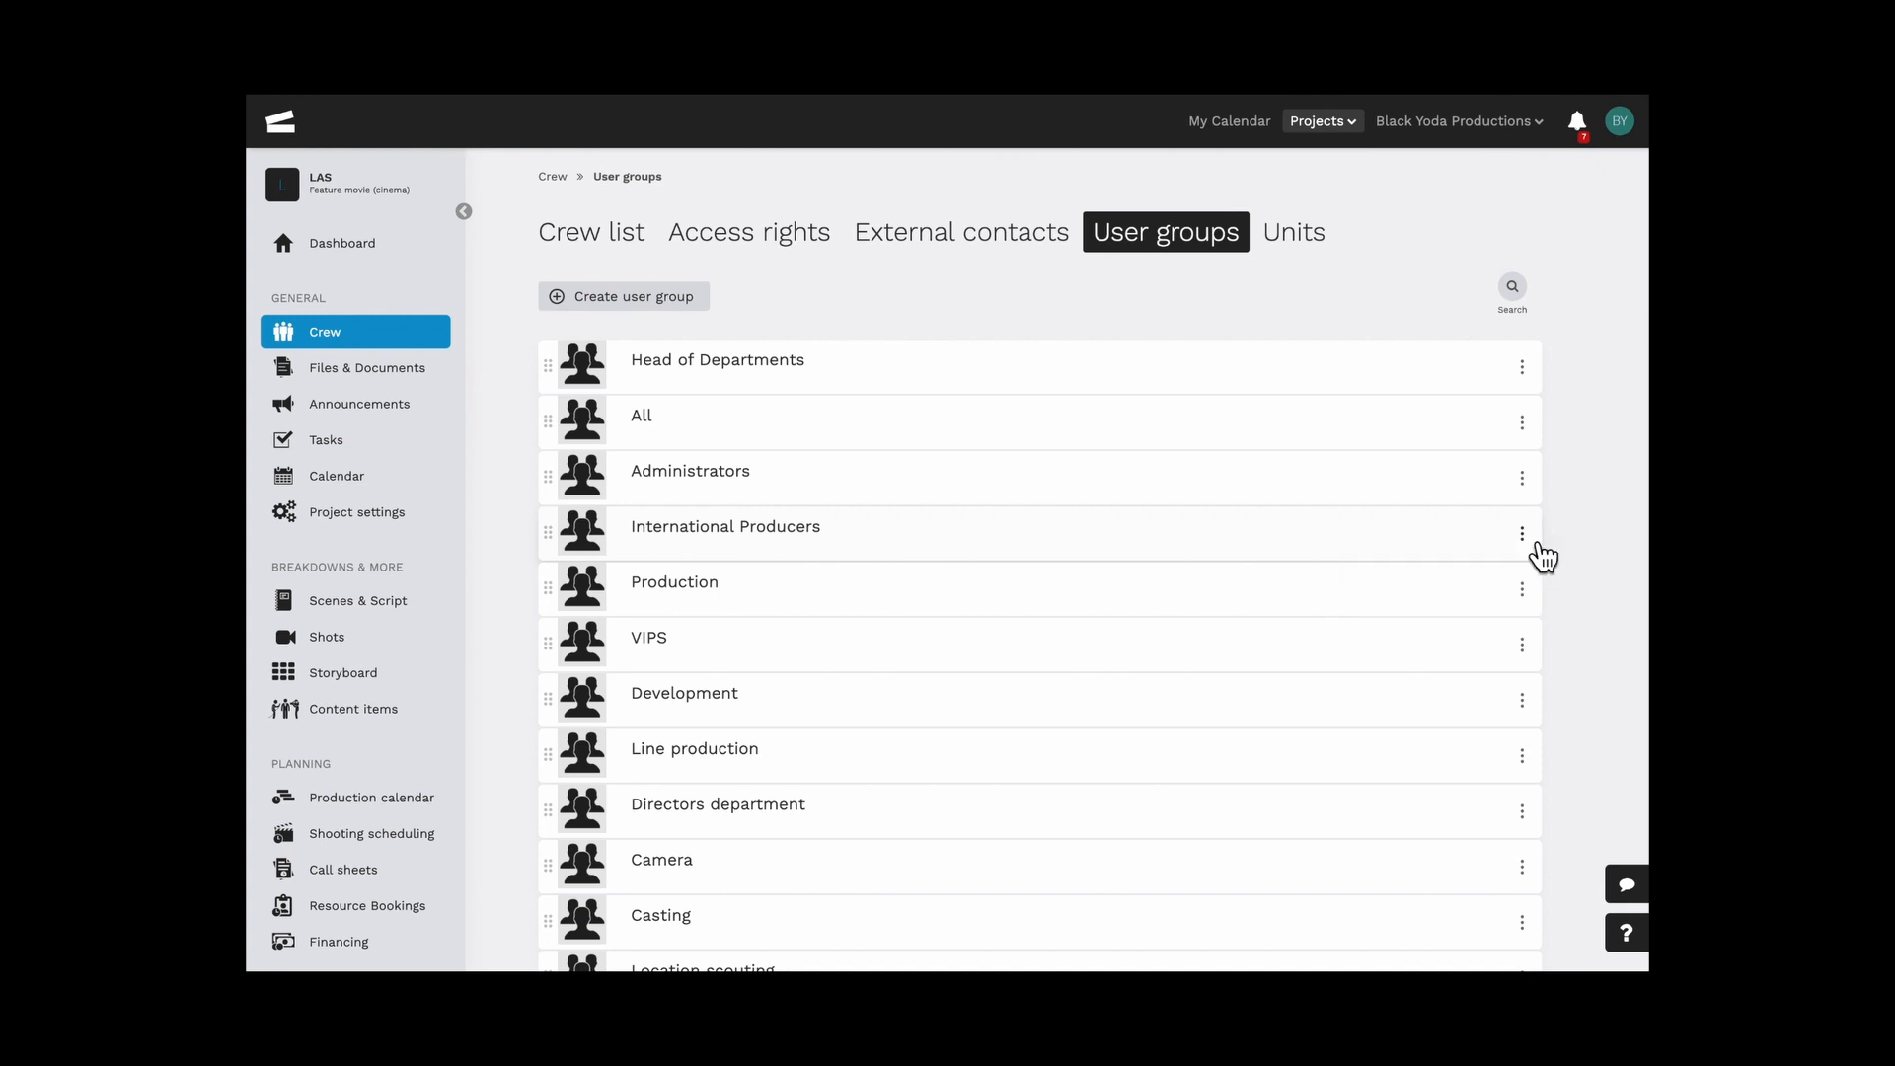
Open the International Producers group and review its editable general information without changing it
{"action": "left_click", "coordinate": [1059, 554]}
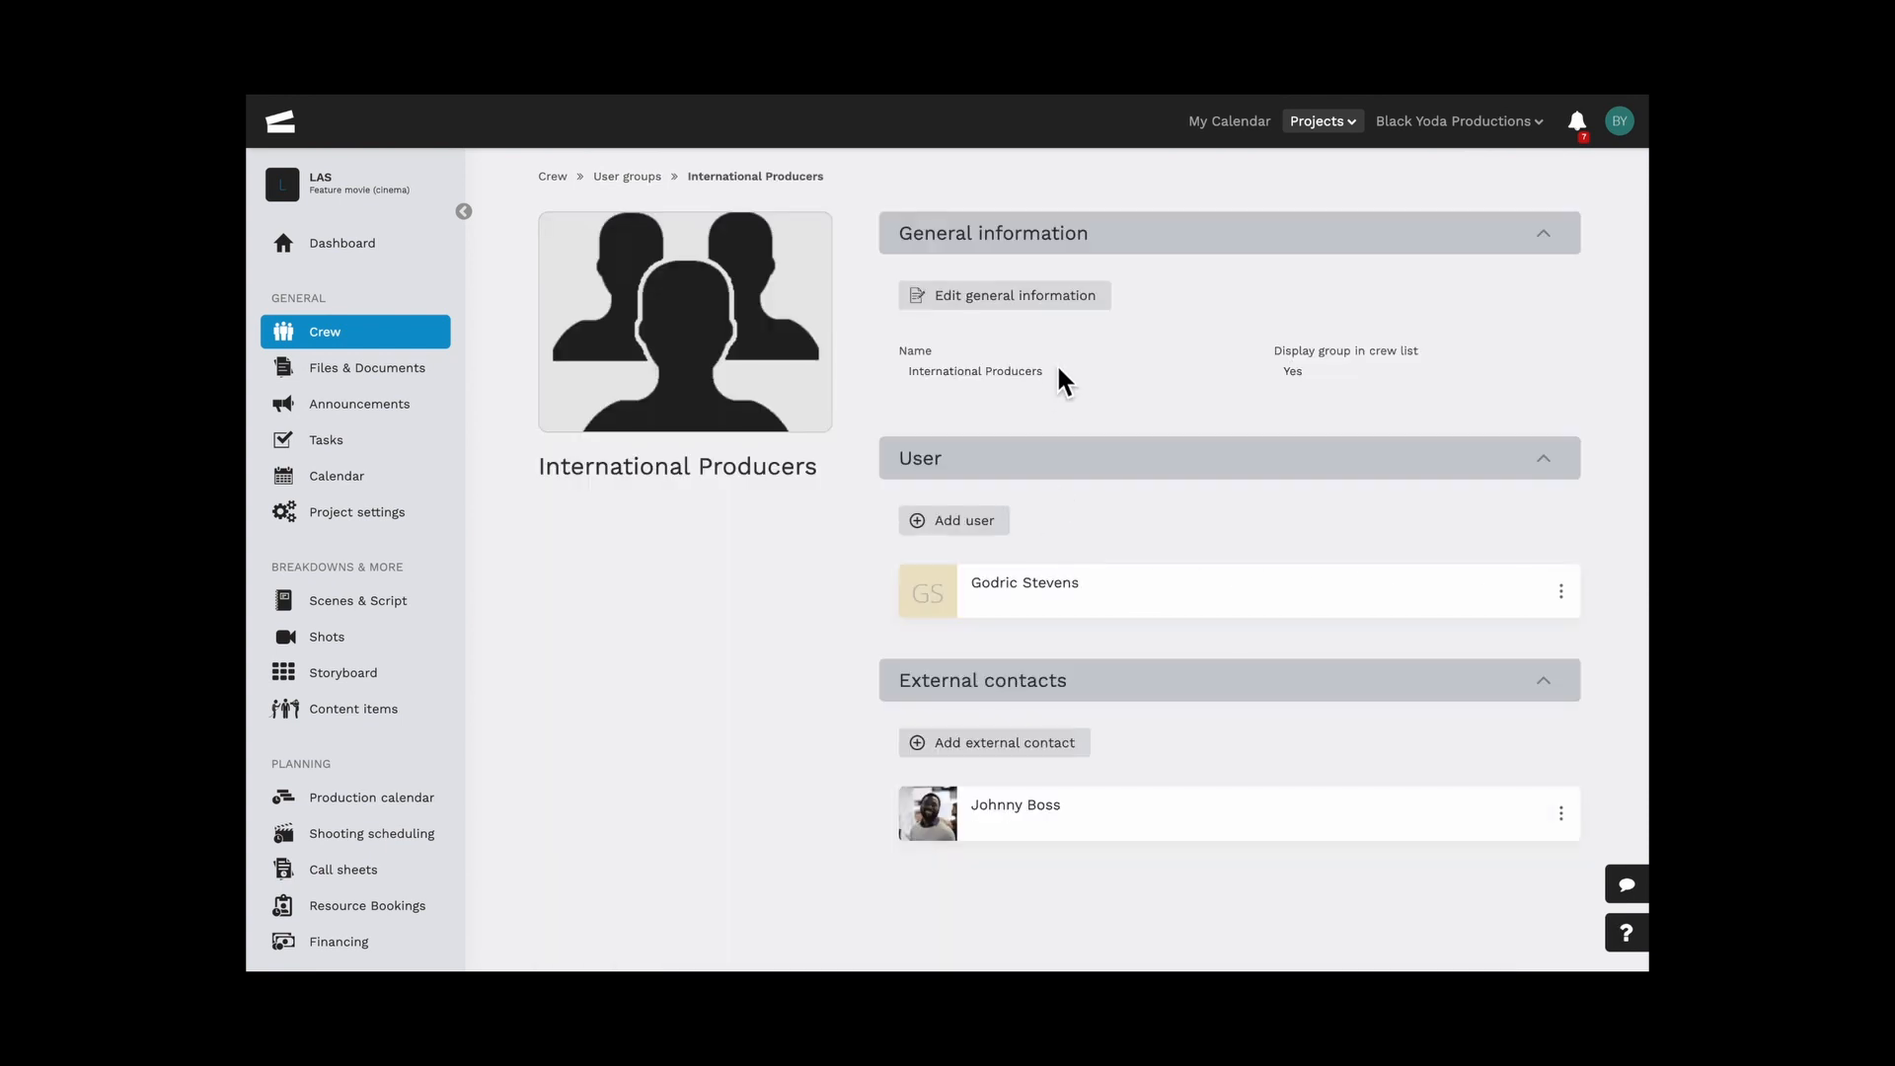
{"action": "left_click", "coordinate": [1087, 326]}
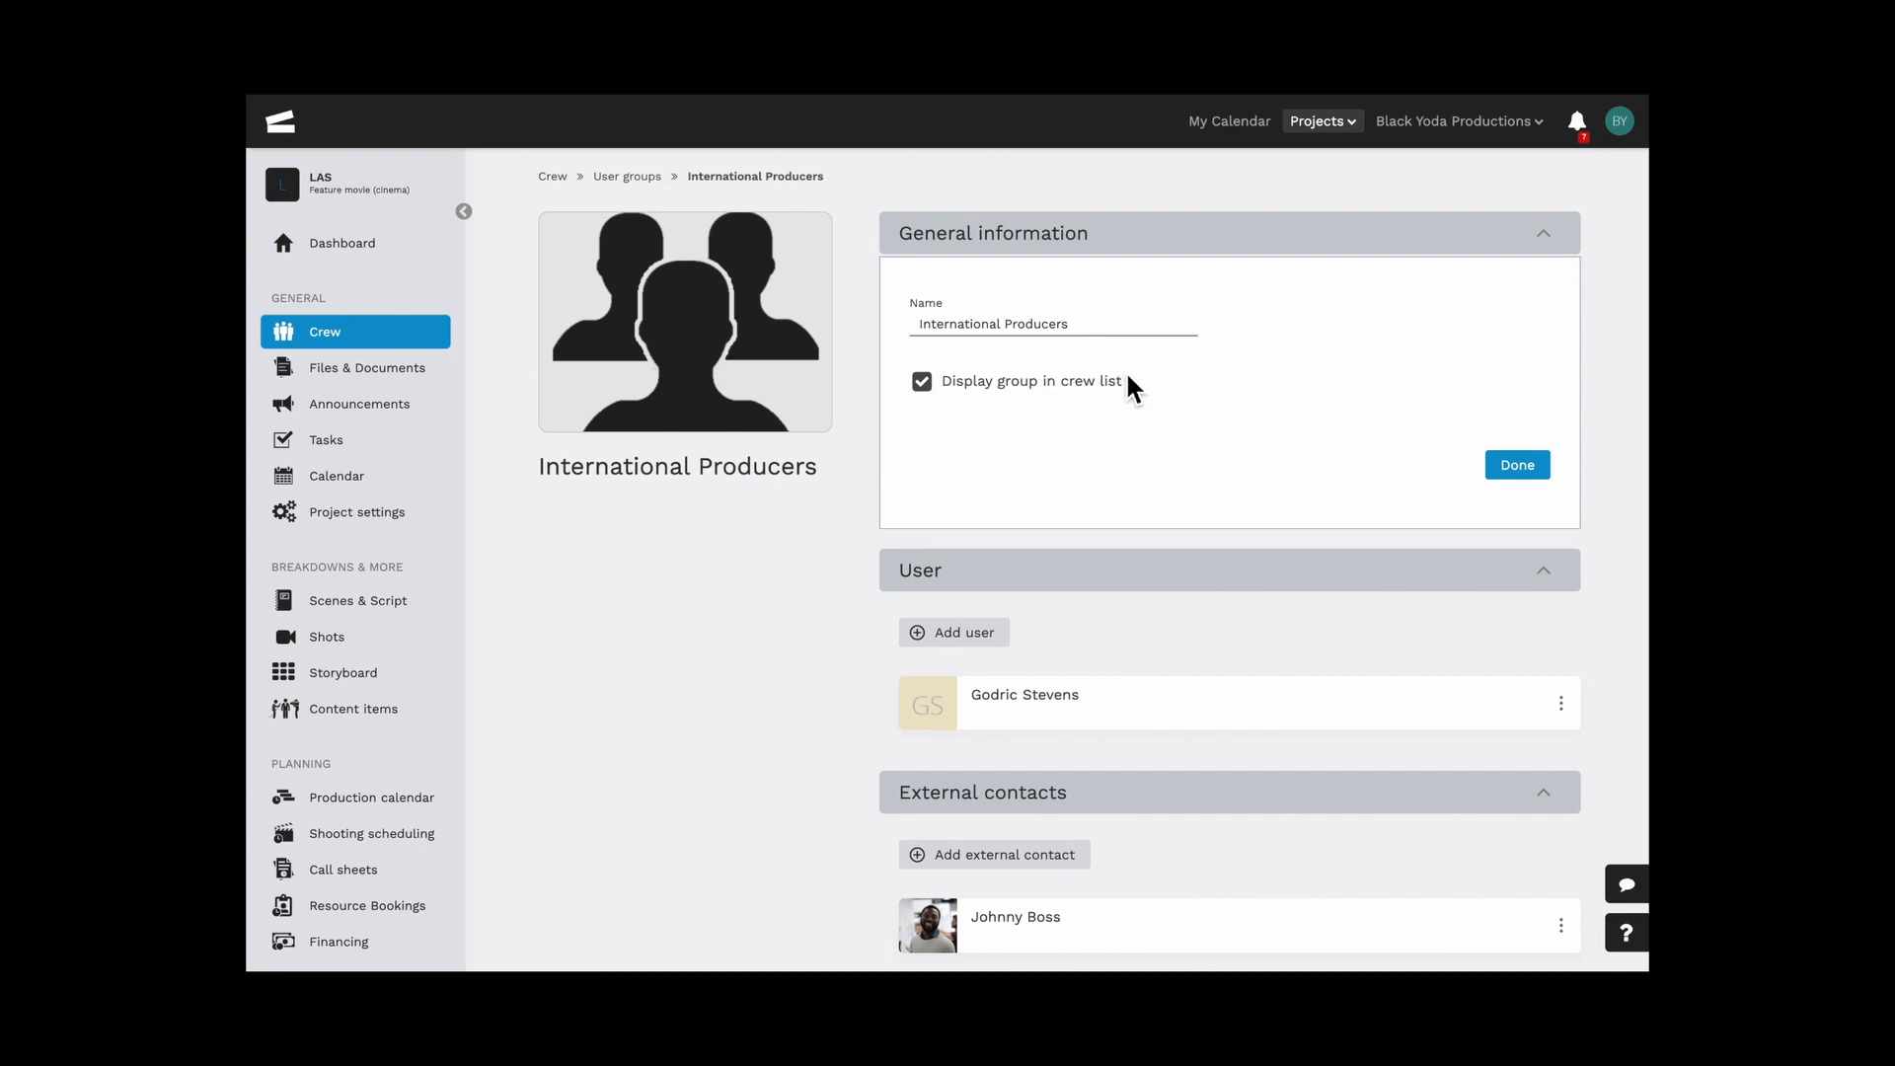
{"action": "left_click", "coordinate": [1520, 468]}
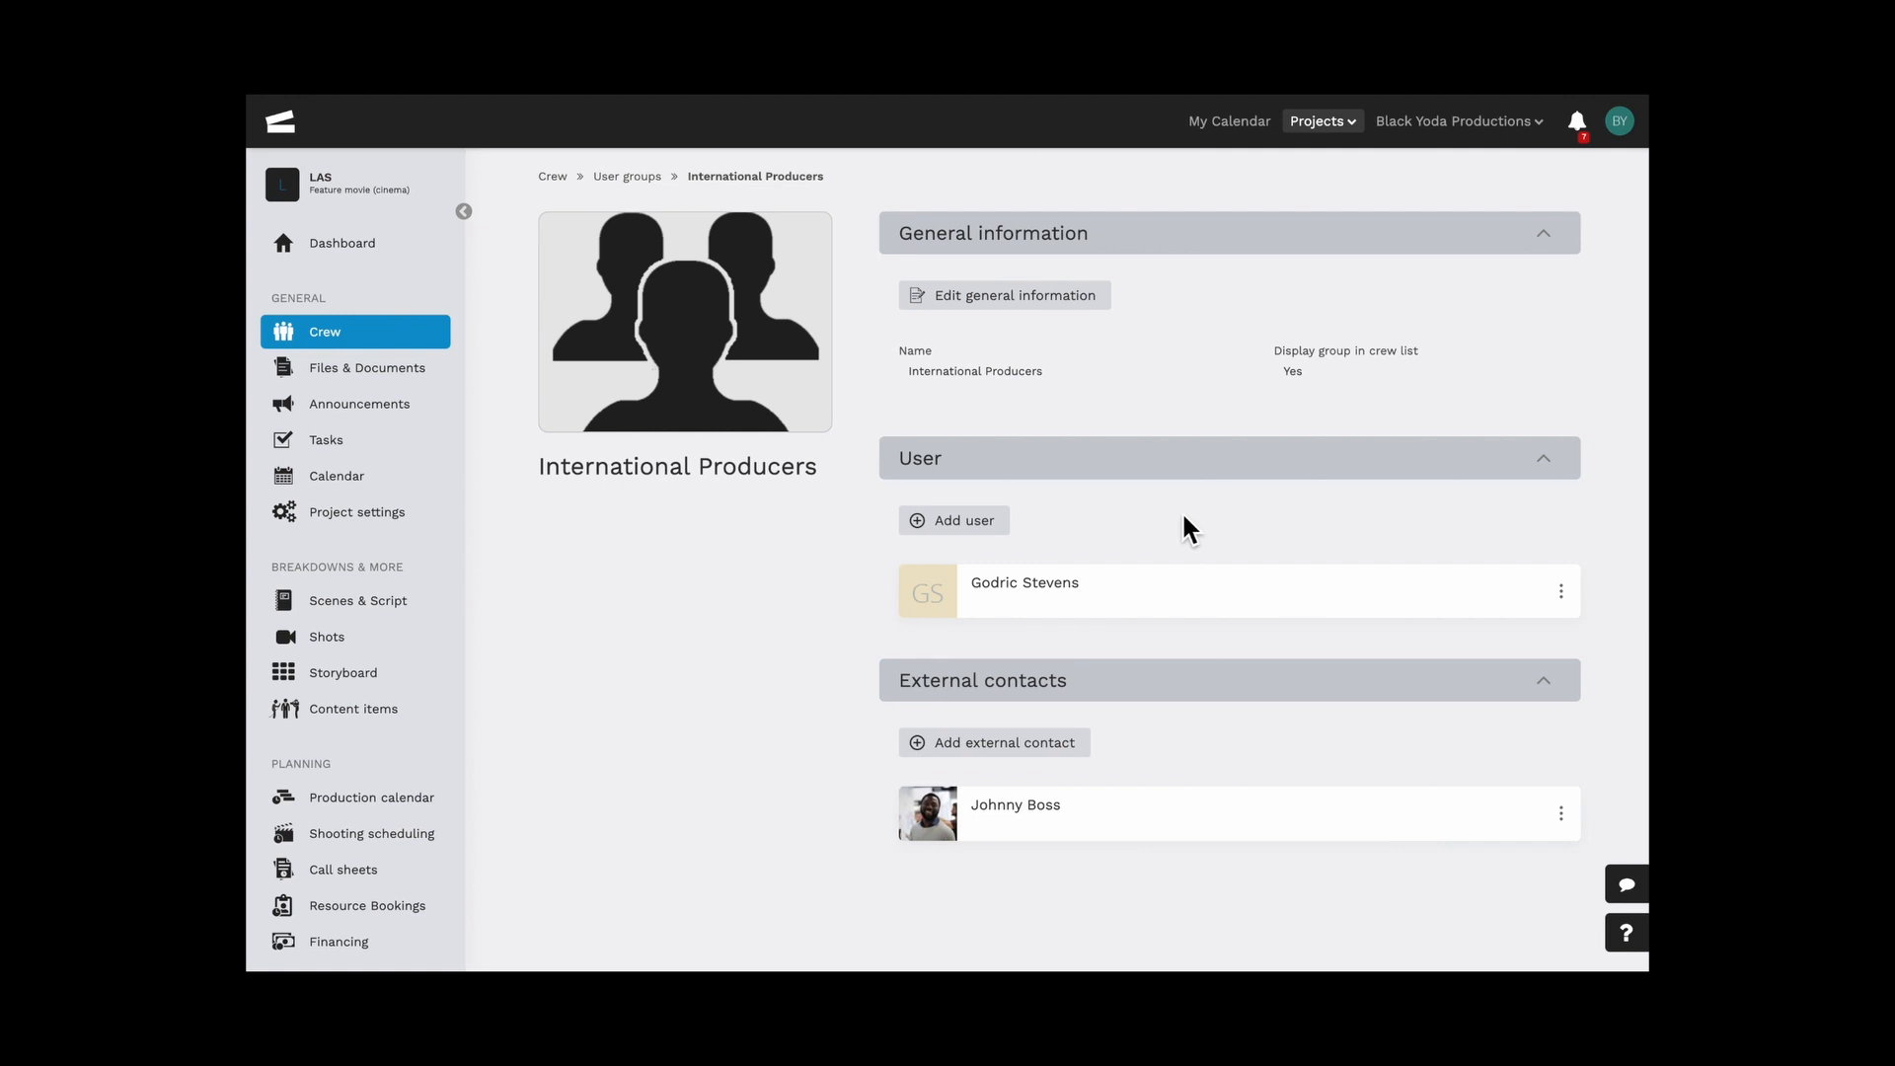
Hide the external contact from the International Producers section of the crew list and save the section
{"action": "left_click", "coordinate": [627, 175]}
{"action": "left_click", "coordinate": [553, 177]}
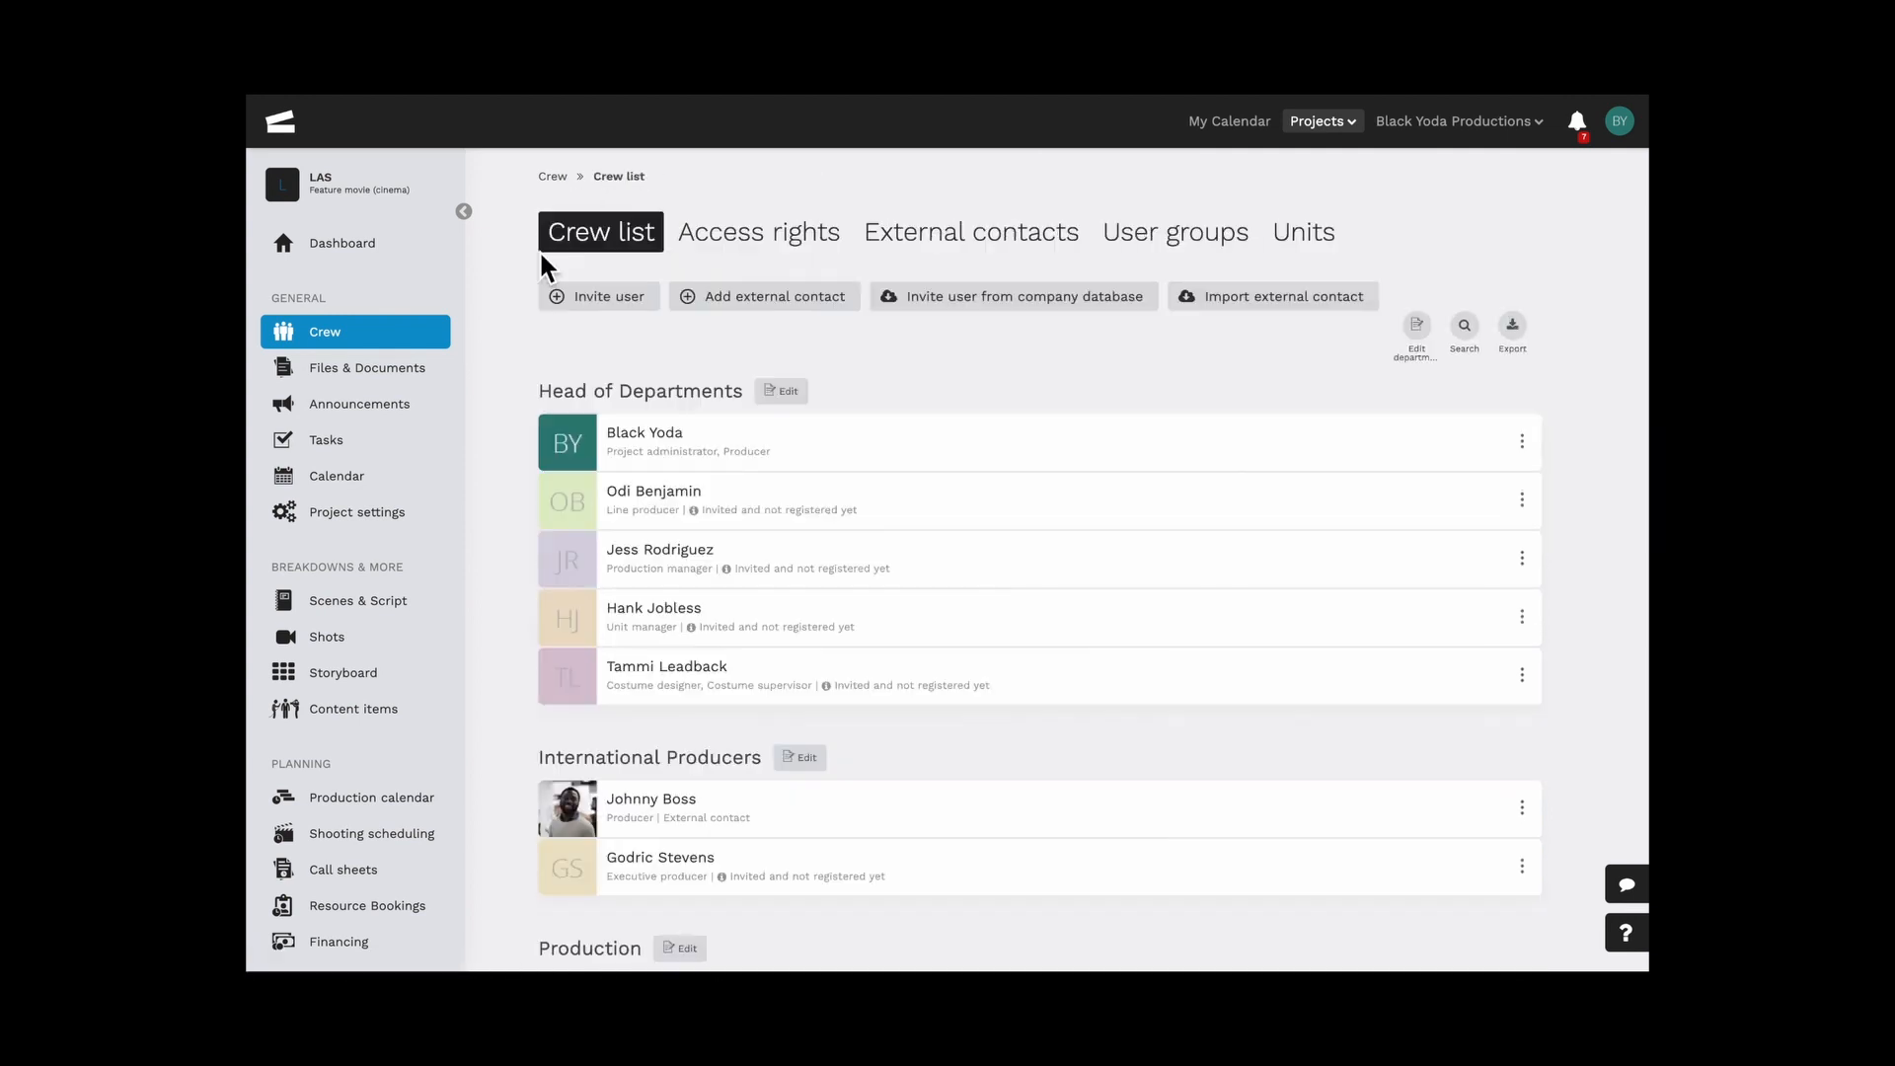
{"action": "scroll", "coordinate": [503, 415], "scroll_direction": "down", "scroll_amount": 3}
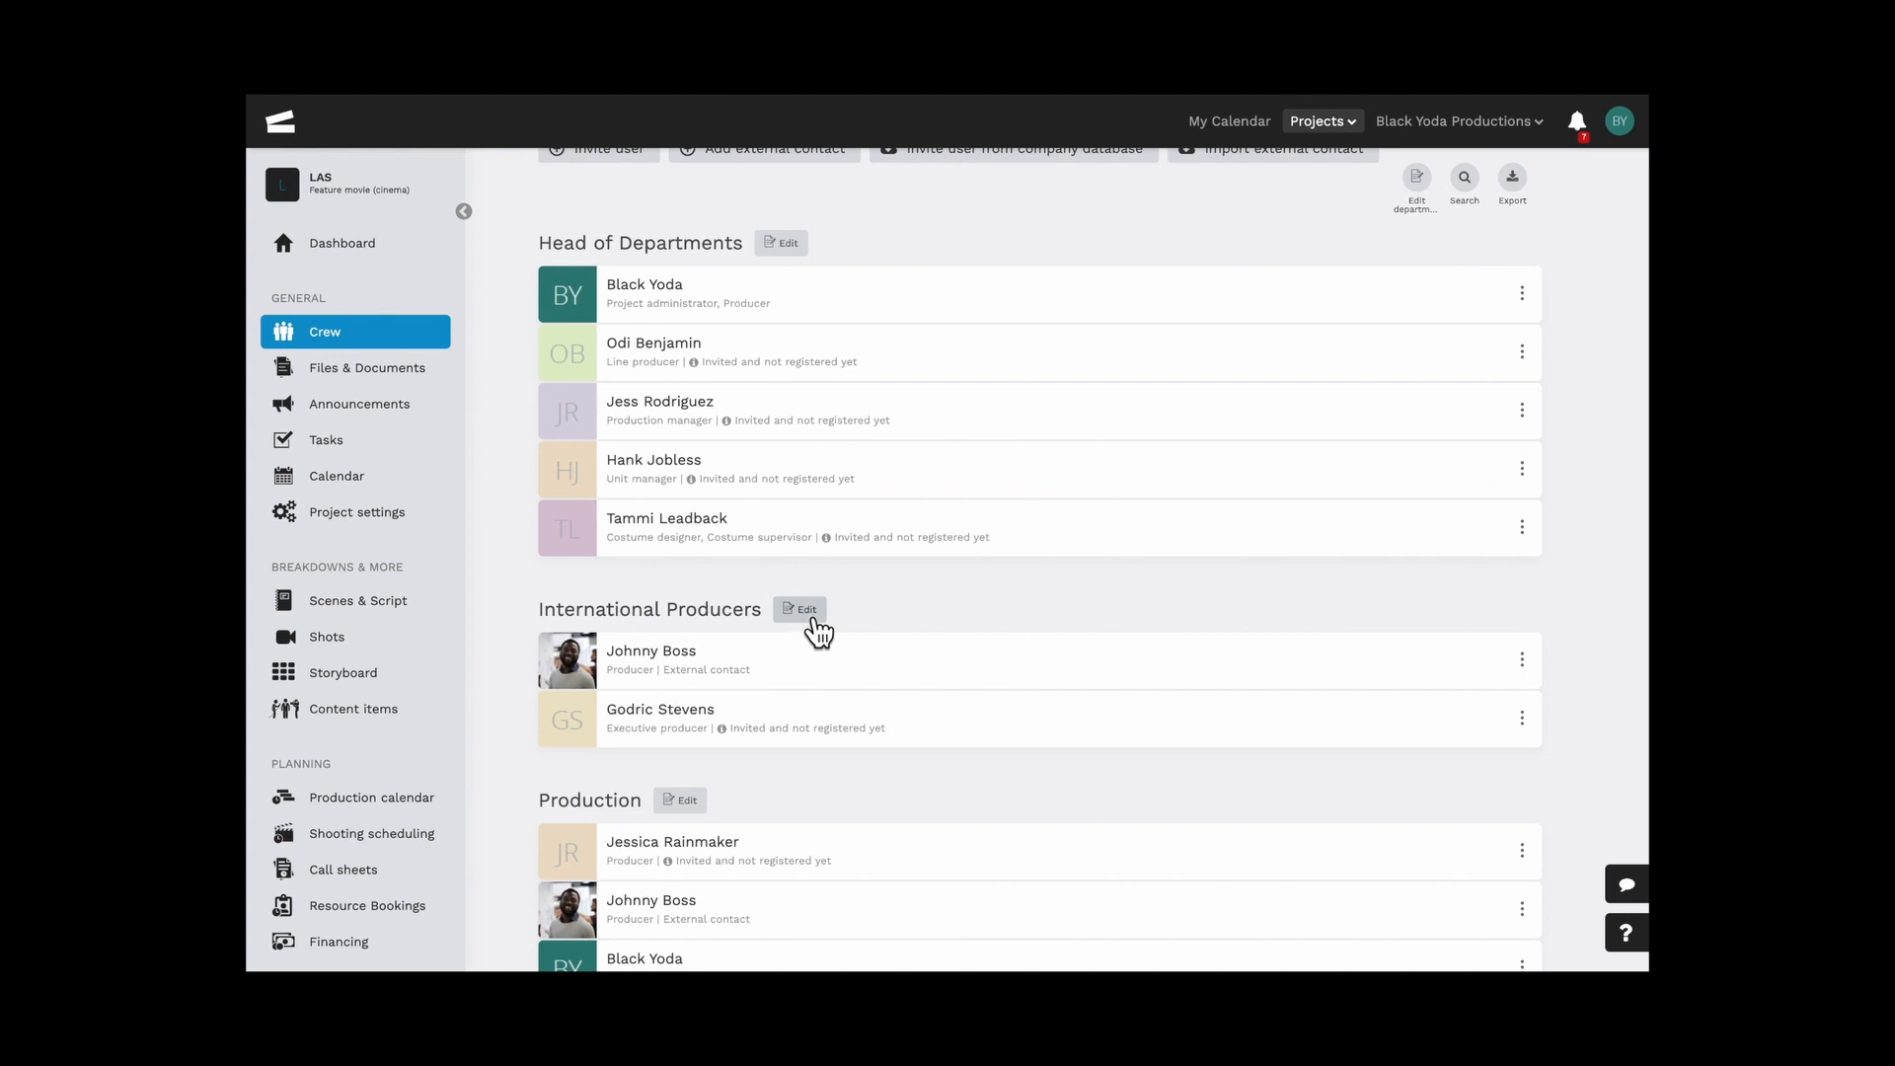
{"action": "left_click", "coordinate": [799, 622]}
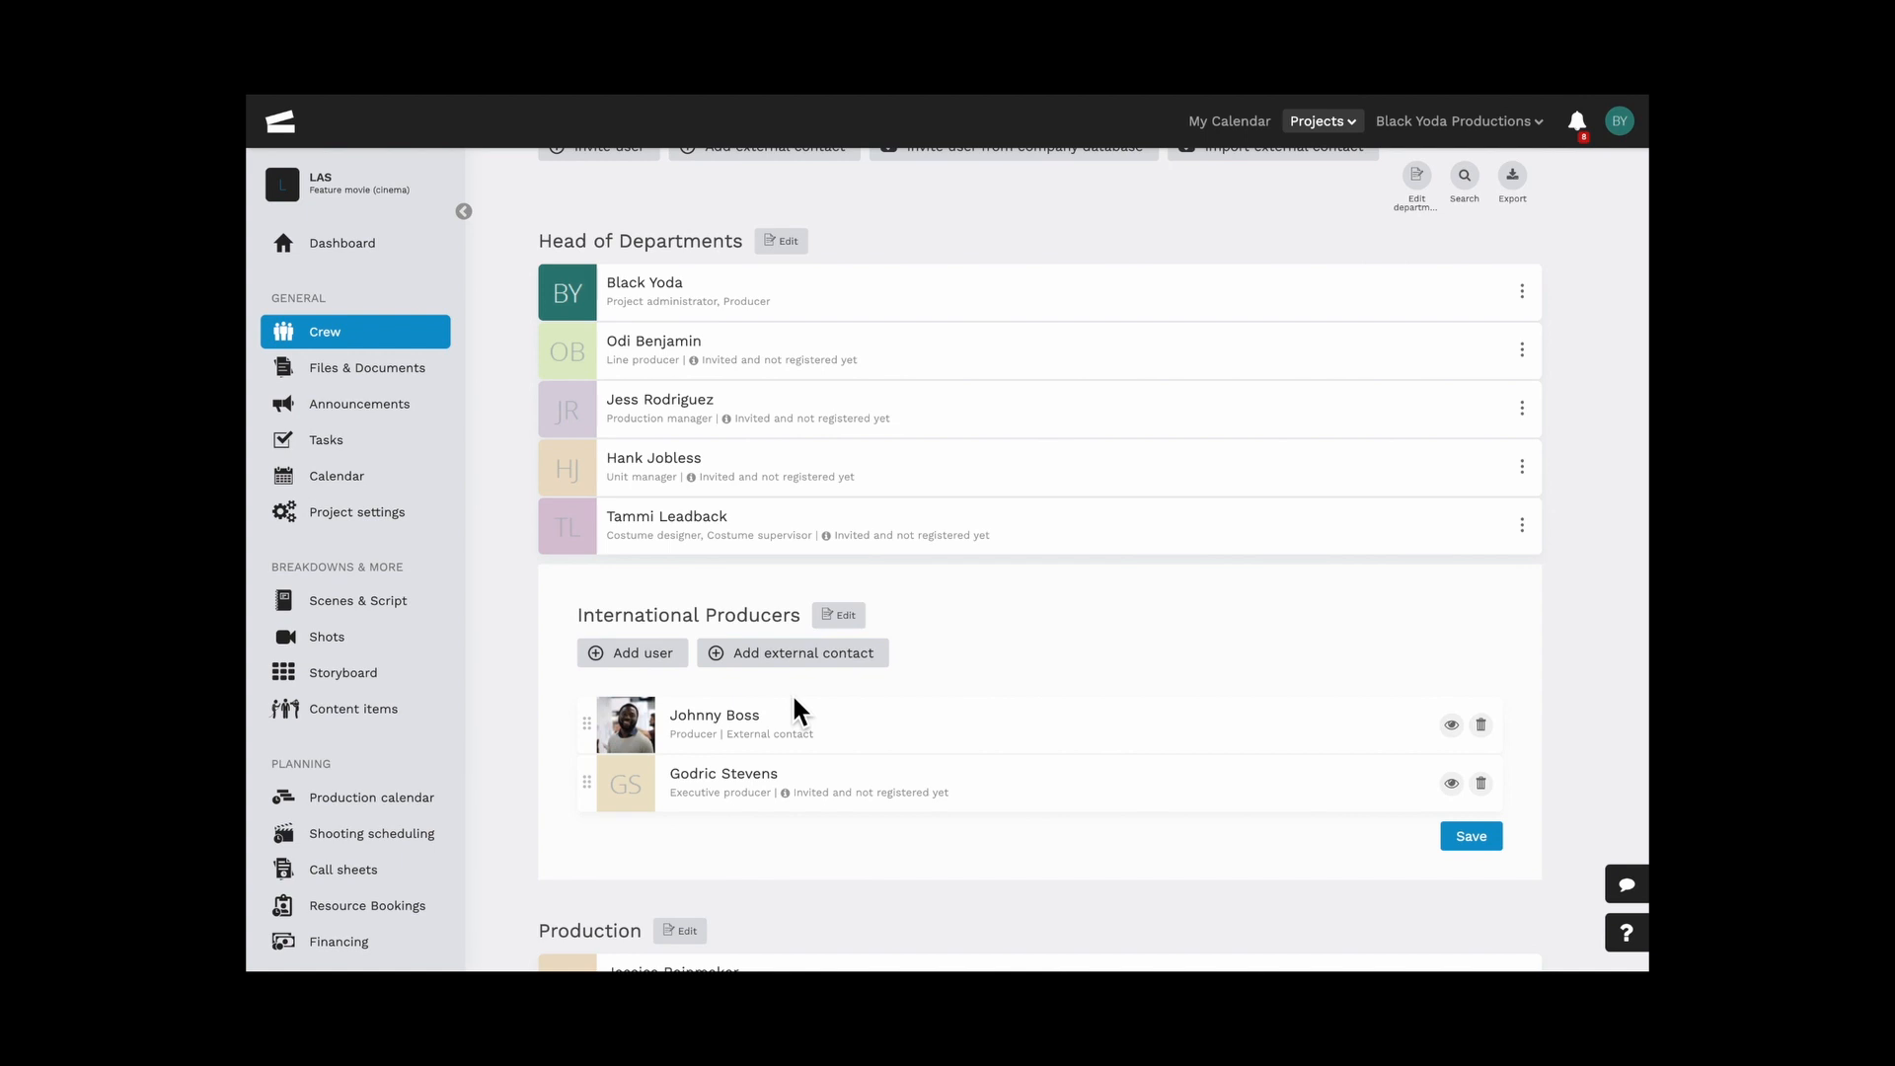
{"action": "mouse_move", "coordinate": [589, 726]}
{"action": "left_mouse_down"}
{"action": "mouse_move", "coordinate": [592, 773]}
{"action": "mouse_move", "coordinate": [592, 717]}
{"action": "left_mouse_up"}
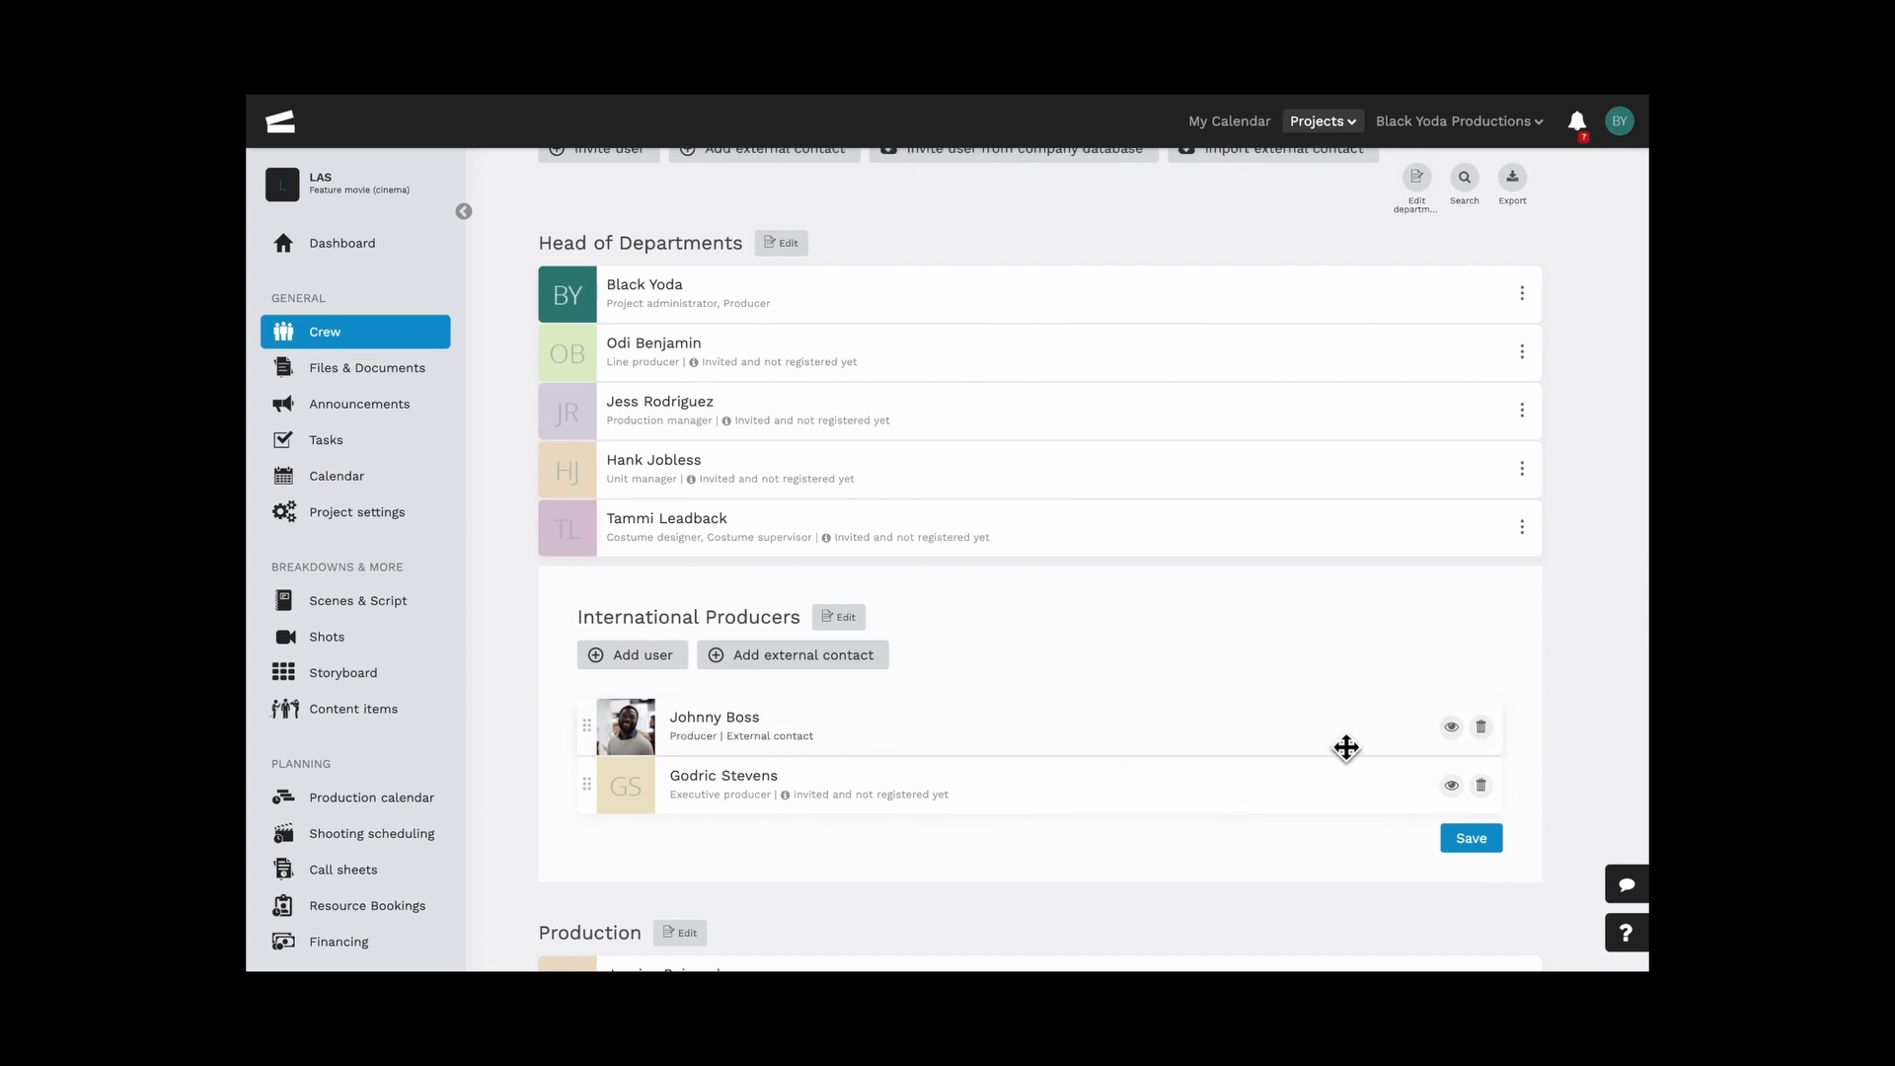
{"action": "left_click", "coordinate": [1462, 735]}
{"action": "left_click", "coordinate": [1471, 838]}
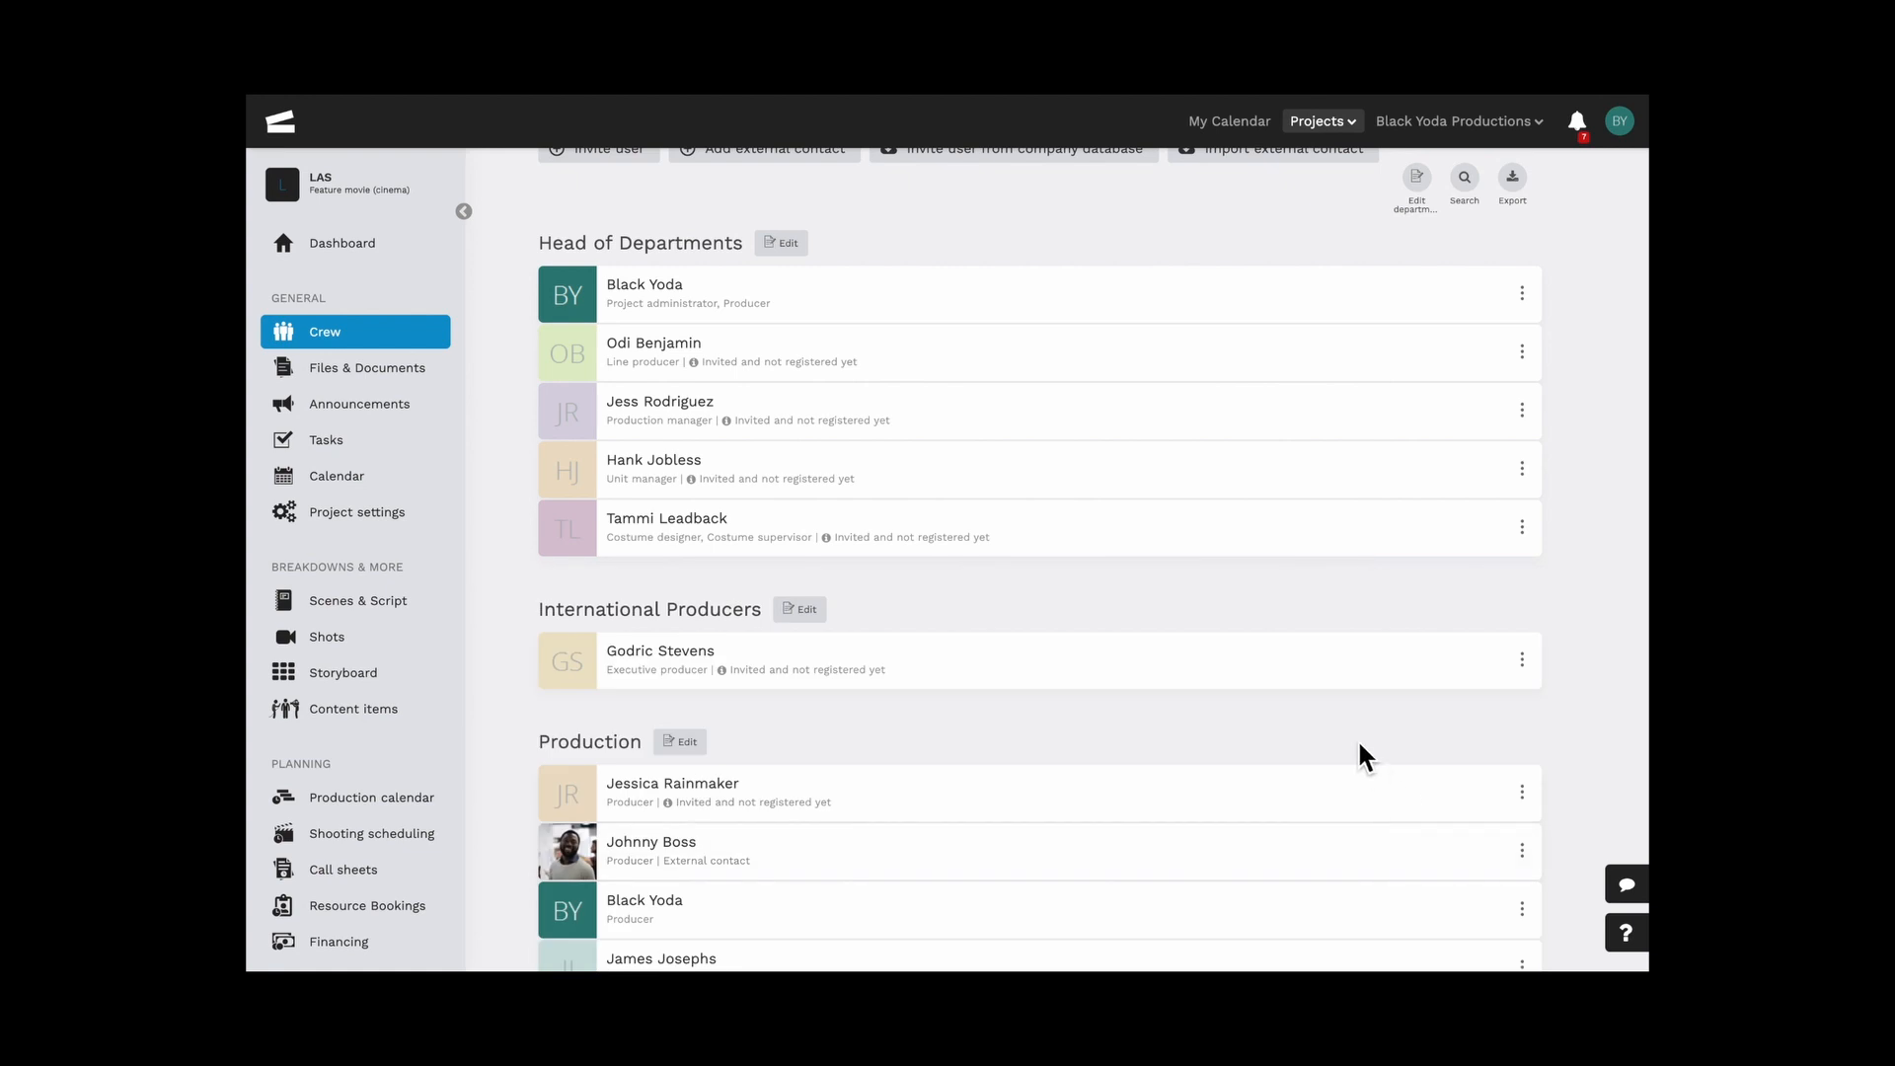
Hide the International Producers department from the crew list in the department editor
{"action": "scroll", "coordinate": [1358, 738], "scroll_direction": "up", "scroll_amount": 2}
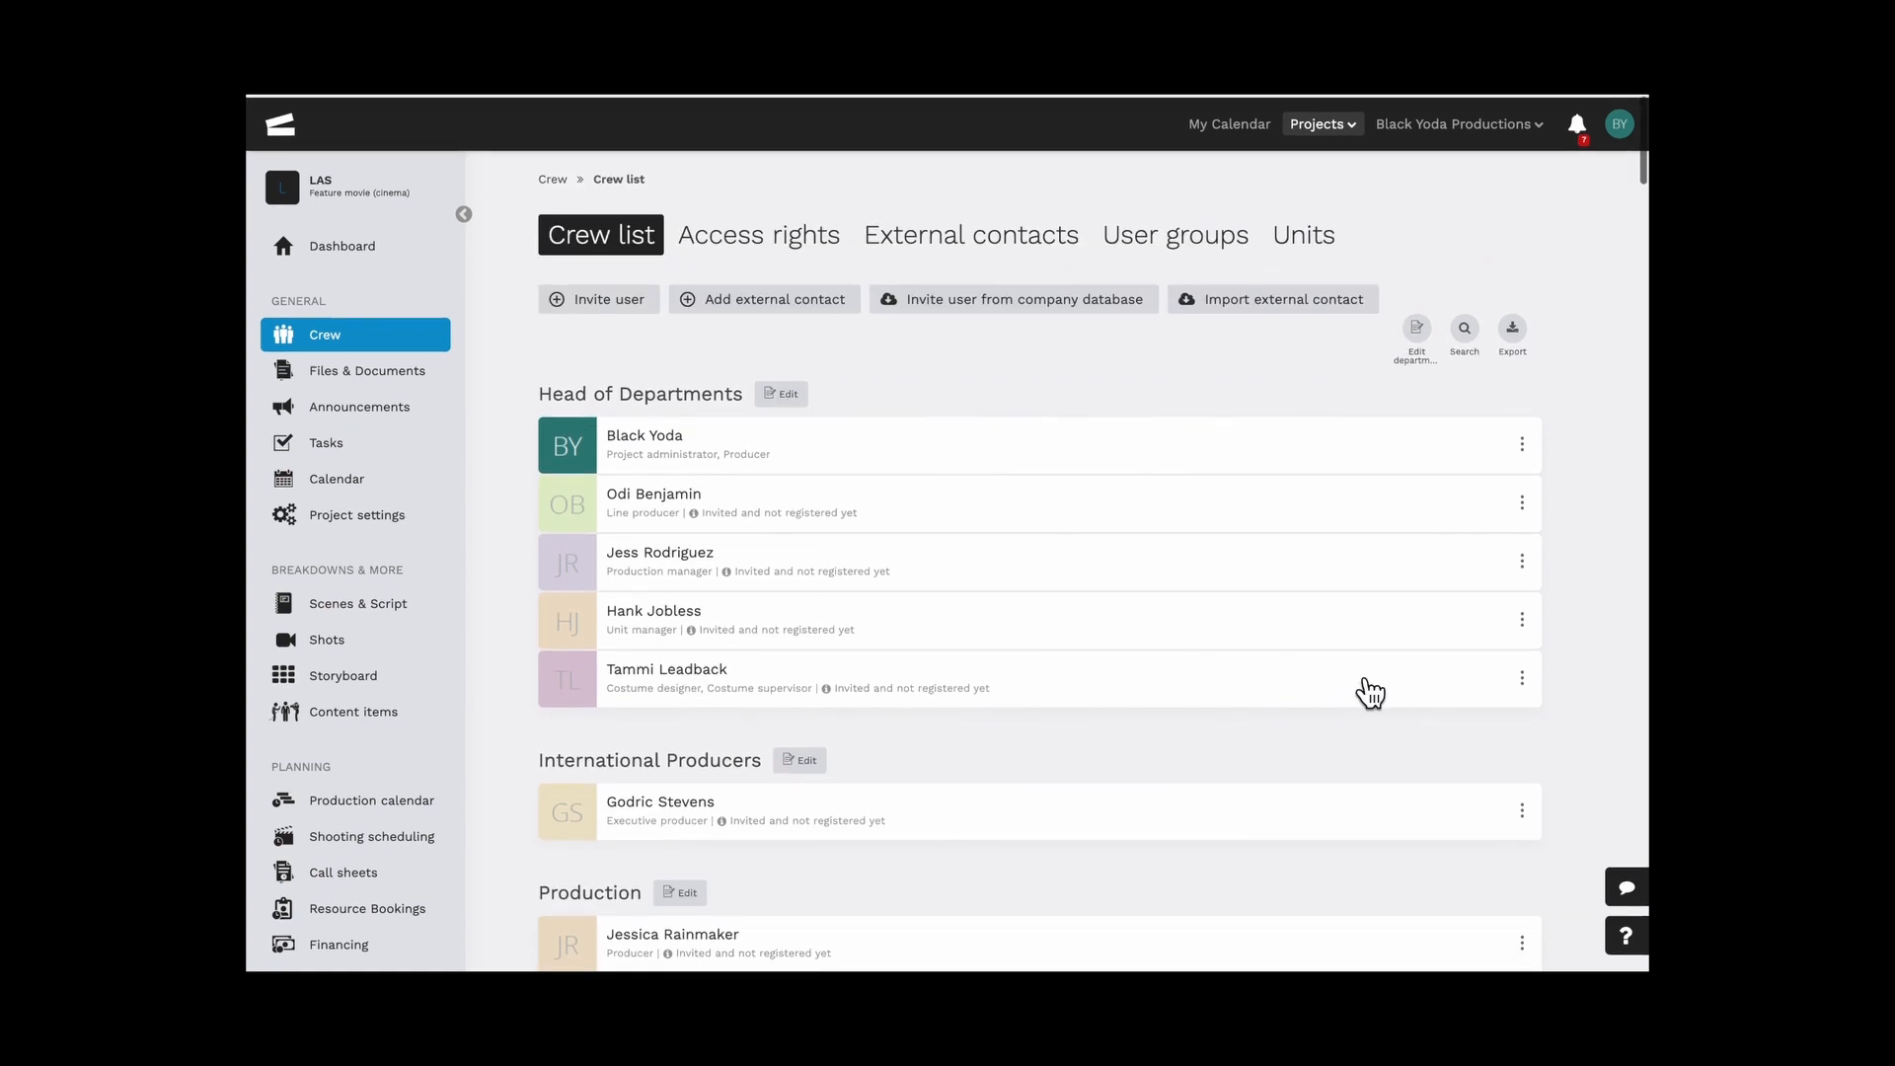
{"action": "left_click", "coordinate": [1428, 355]}
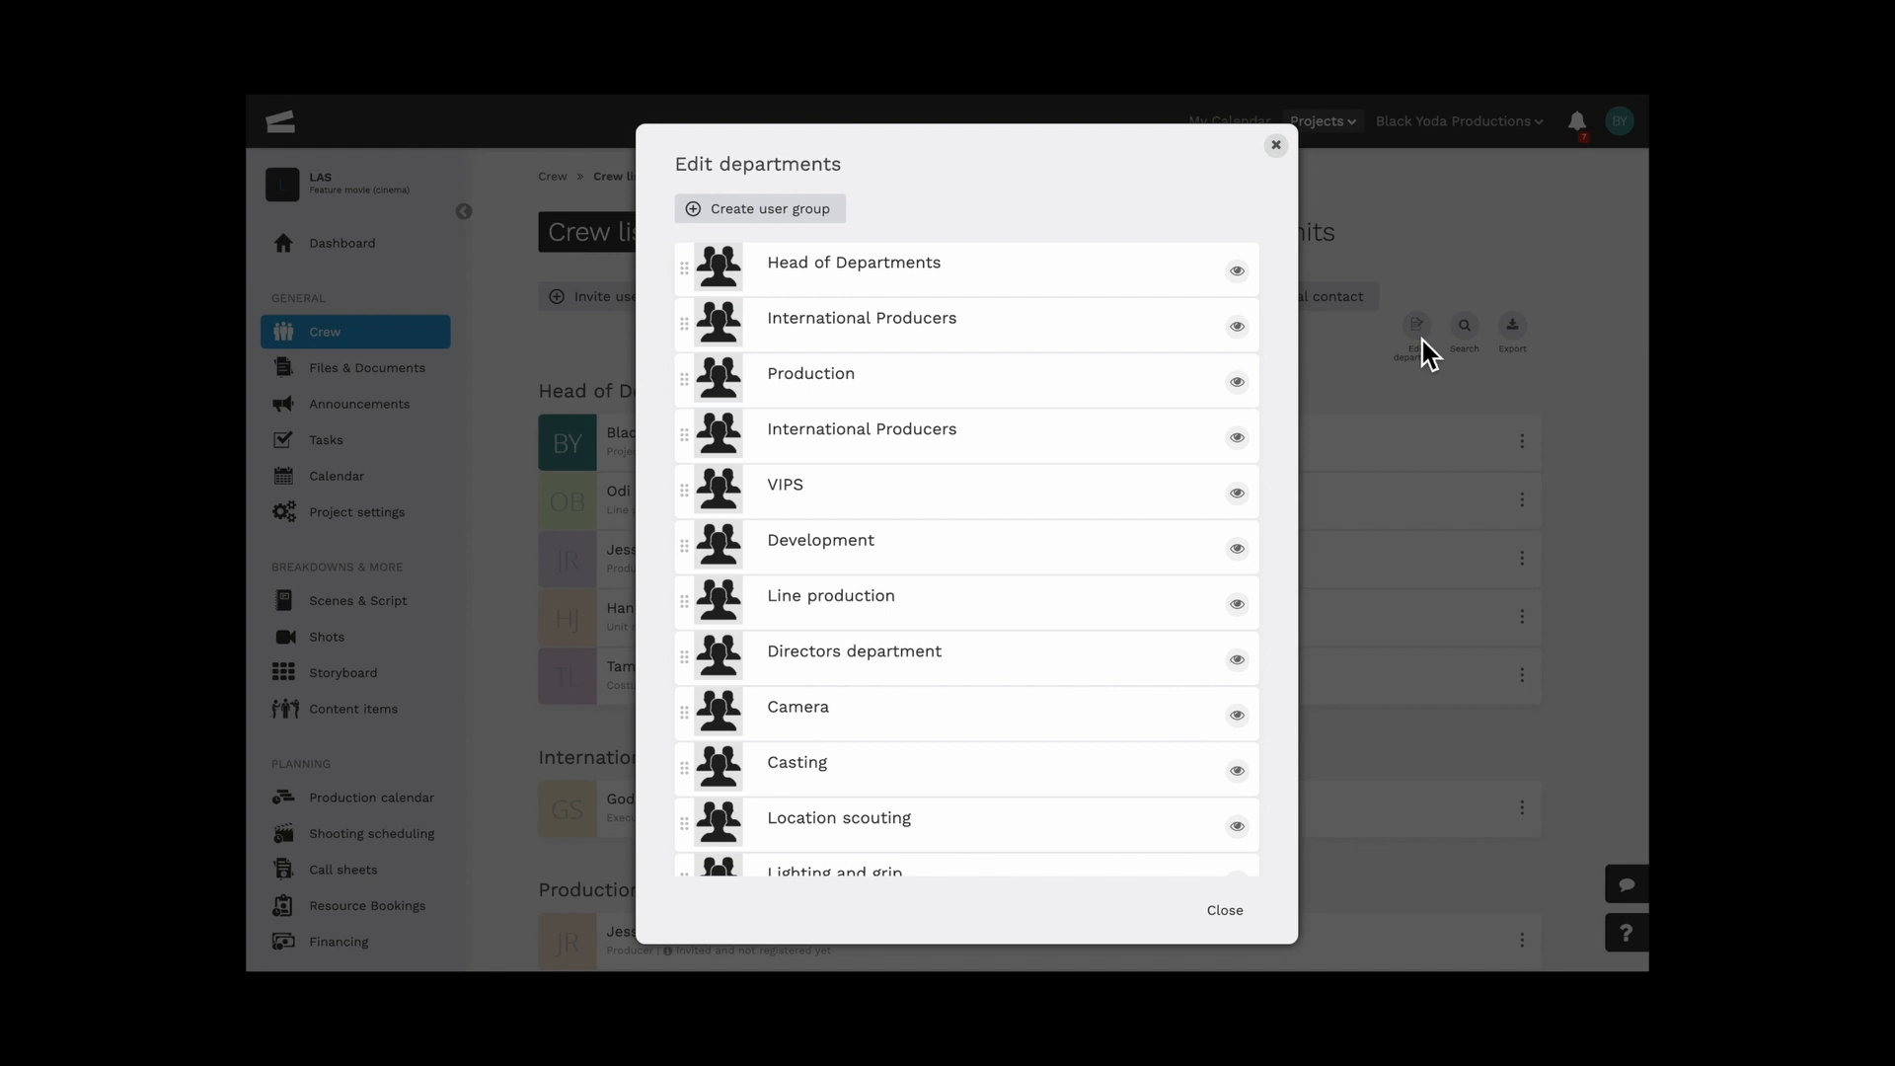
{"action": "left_click", "coordinate": [1251, 337]}
{"action": "left_click", "coordinate": [1276, 148]}
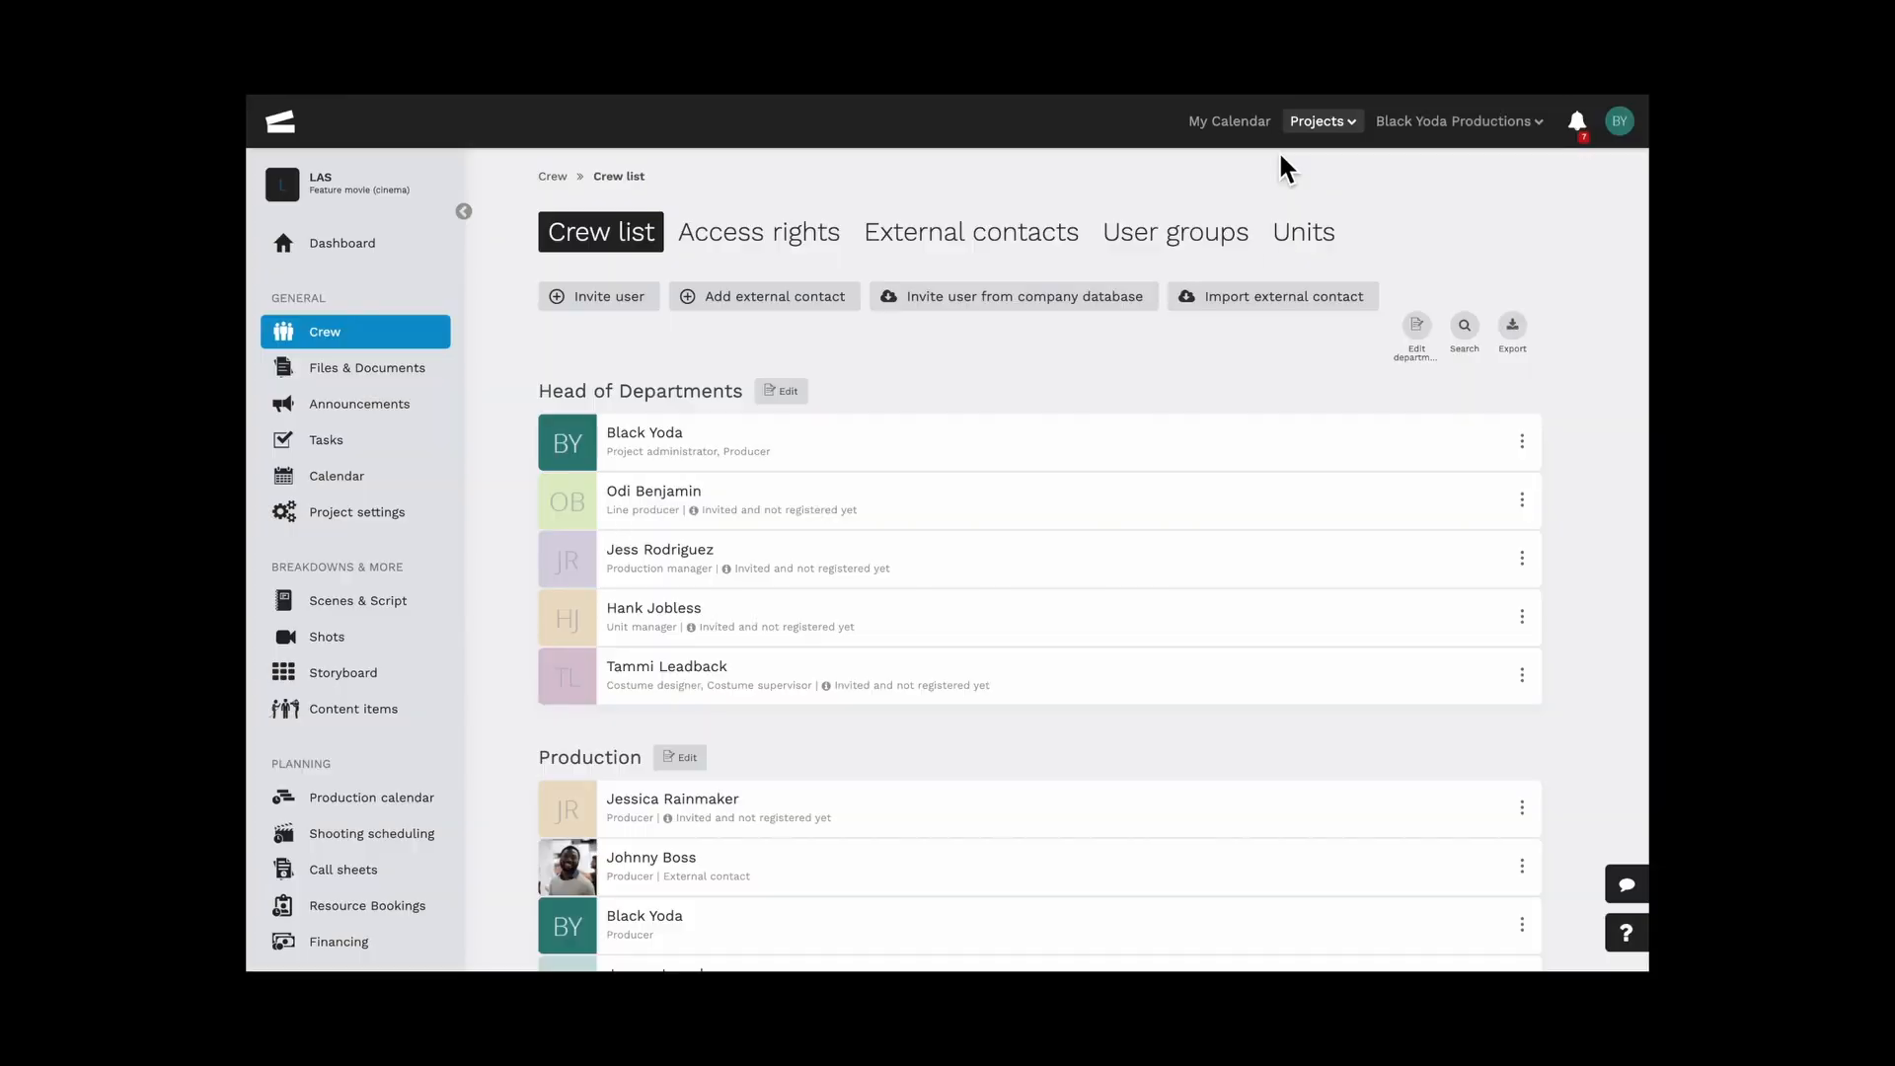
Make the International Producers department visible in the crew list again and close the department editor
{"action": "left_click", "coordinate": [1423, 345]}
{"action": "left_click", "coordinate": [1243, 332]}
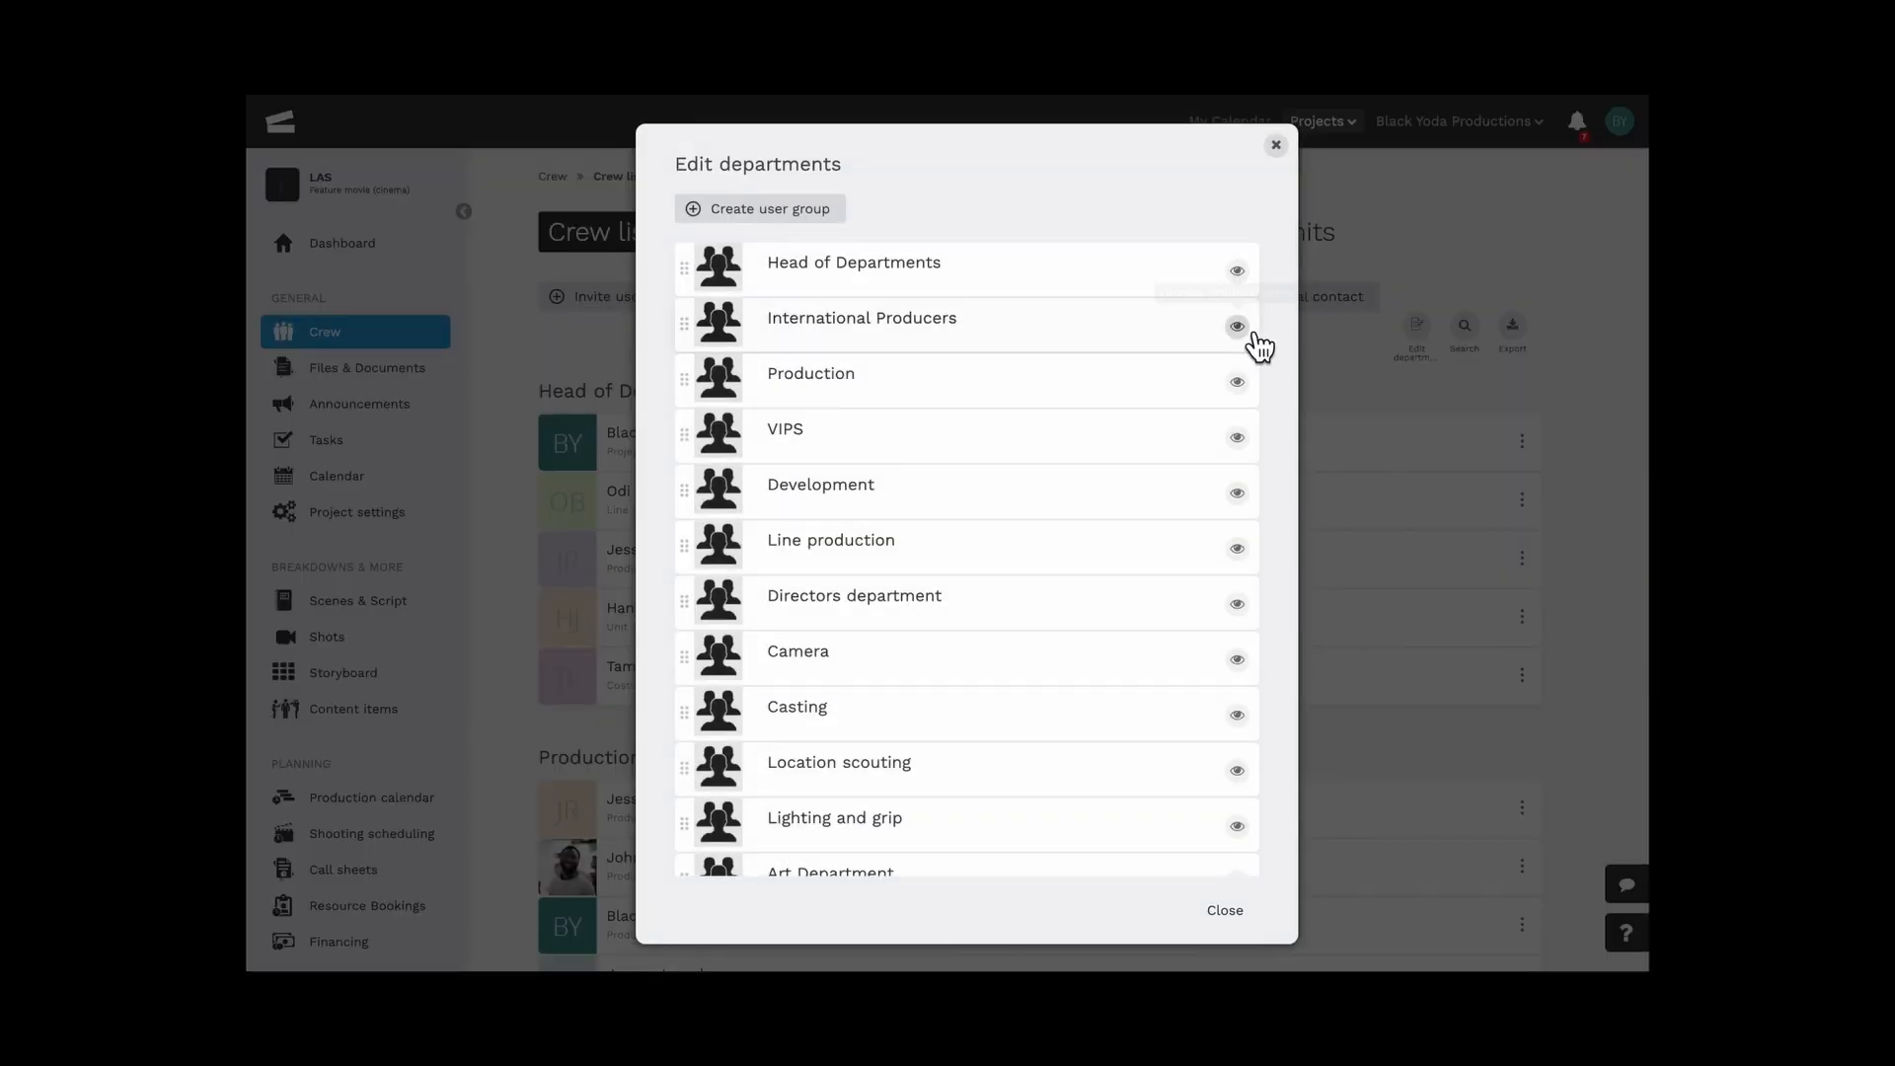
{"action": "mouse_move", "coordinate": [702, 339]}
{"action": "left_mouse_down"}
{"action": "mouse_move", "coordinate": [702, 409]}
{"action": "mouse_move", "coordinate": [702, 309]}
{"action": "mouse_move", "coordinate": [698, 336]}
{"action": "left_mouse_up"}
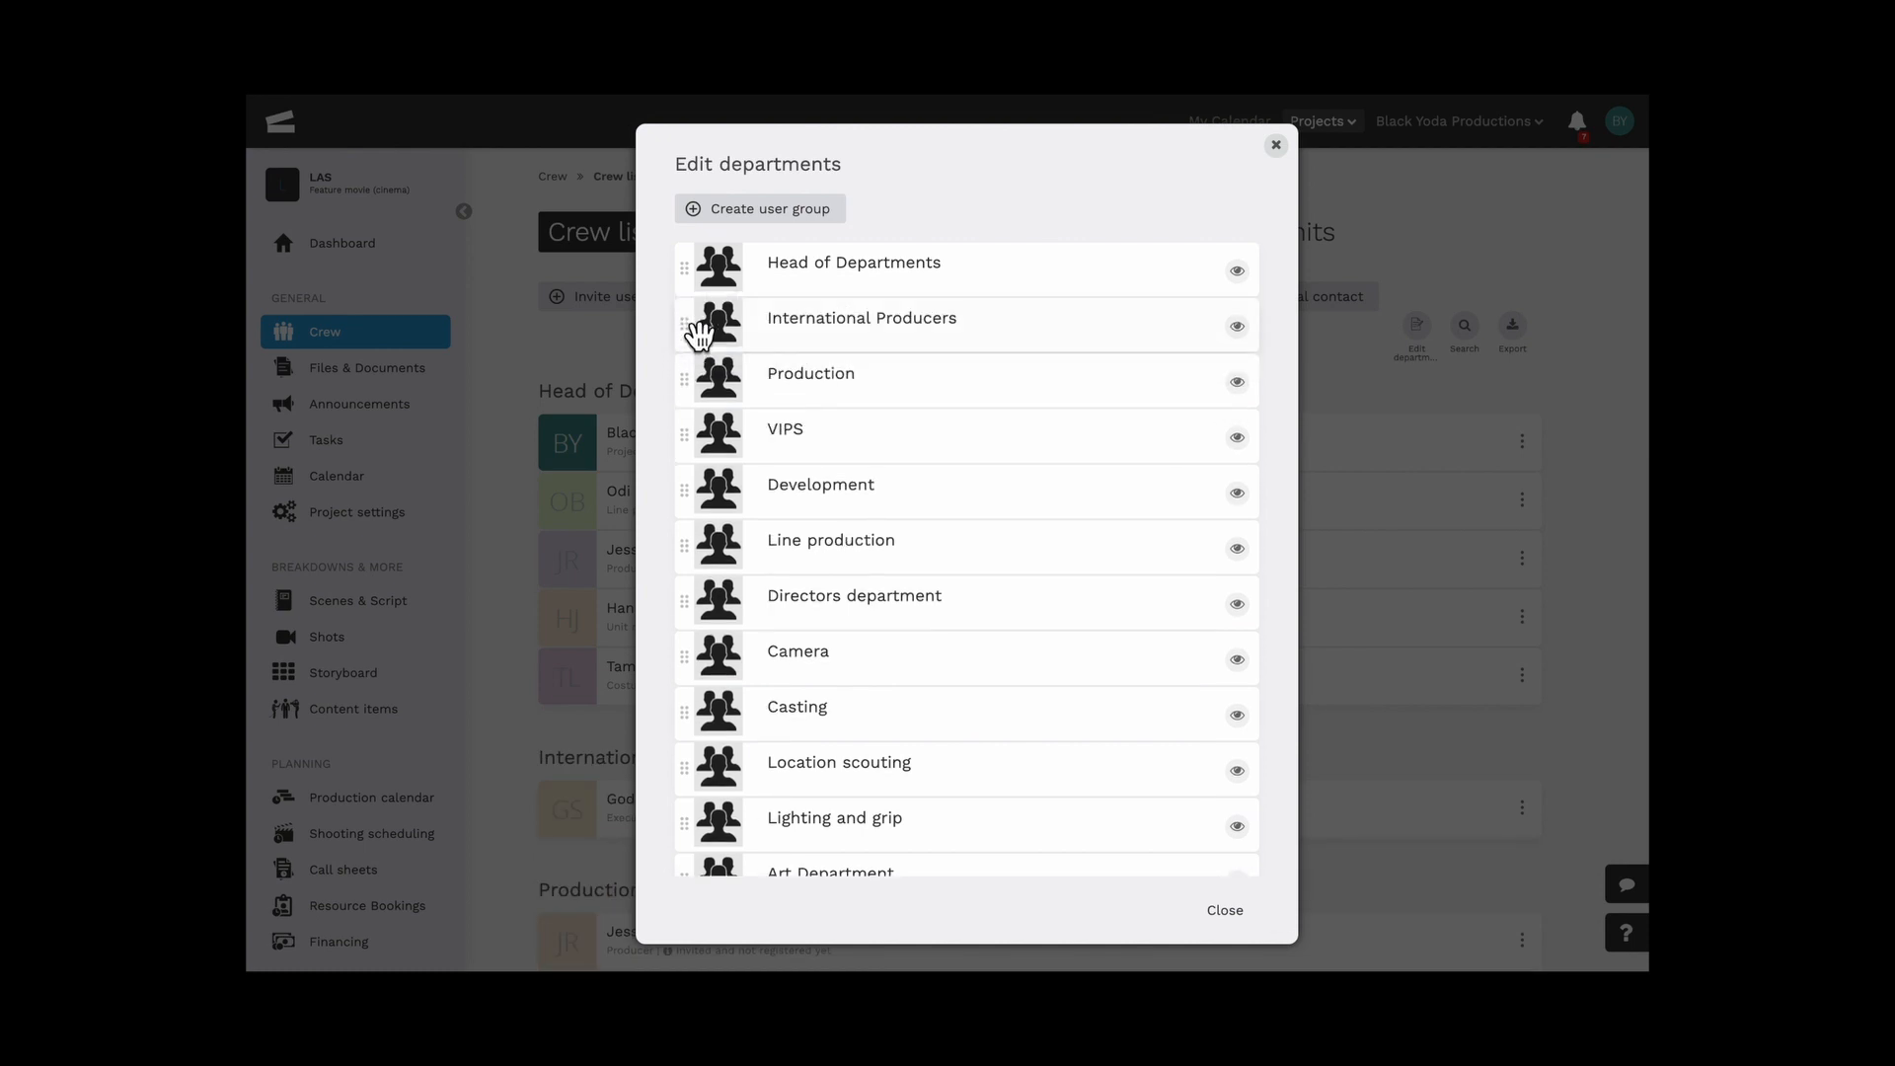
{"action": "left_click", "coordinate": [1285, 156]}
Start a new announcement titled "New Script" with the message "Check the new script version"
{"action": "left_click", "coordinate": [409, 422]}
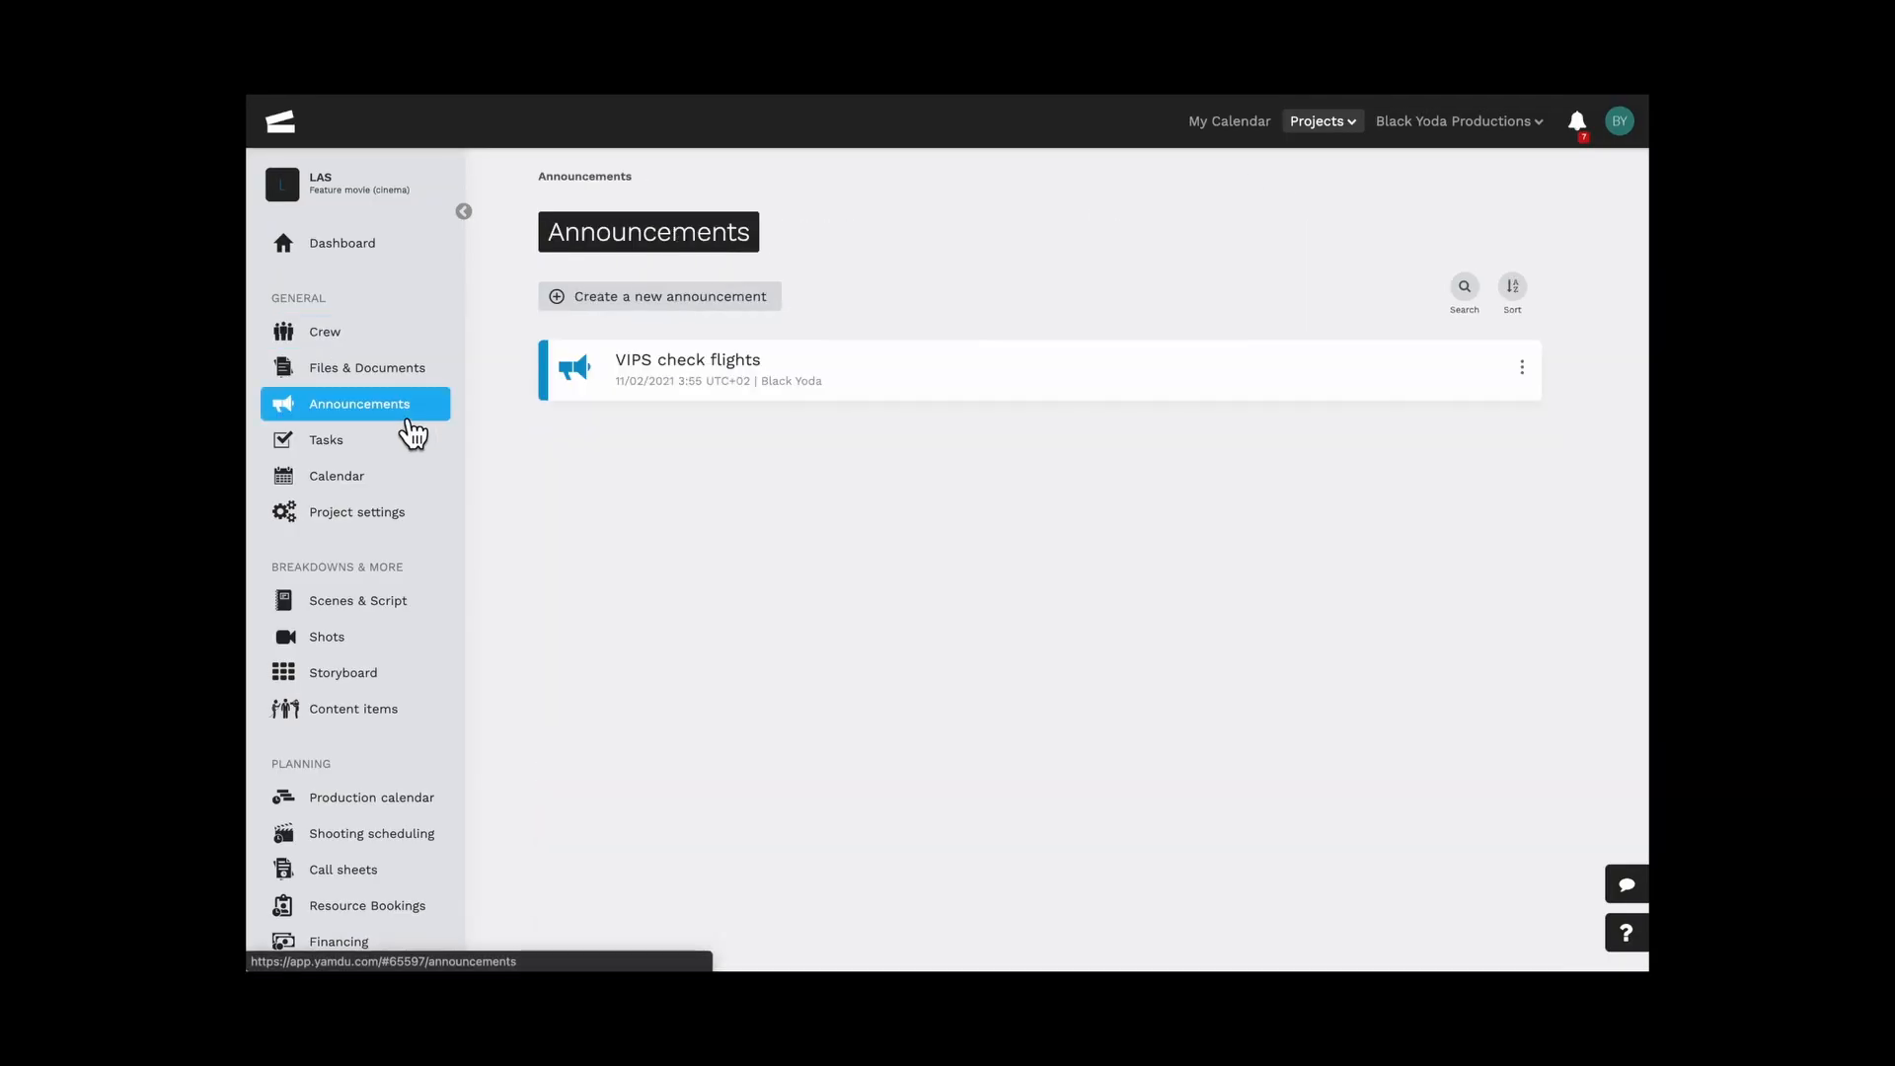
{"action": "left_click", "coordinate": [654, 298]}
{"action": "type", "text": "Ne"}
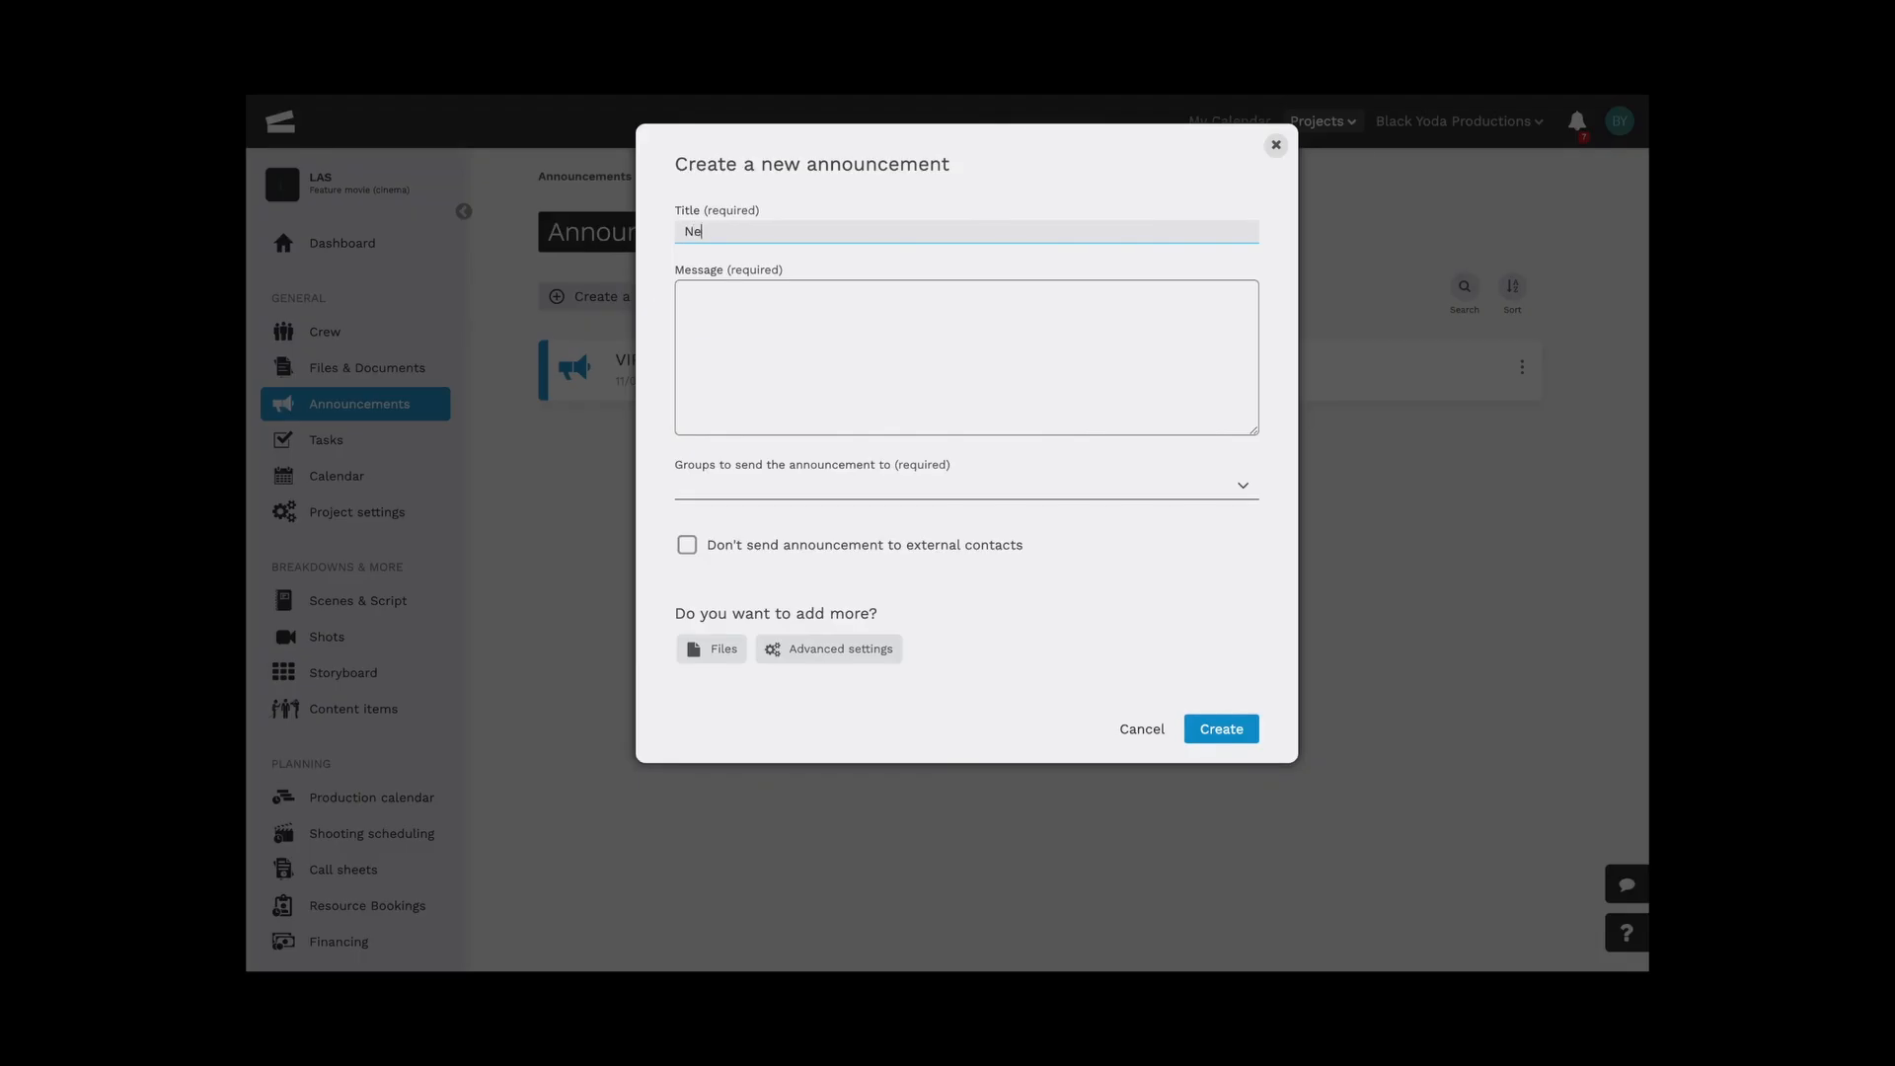
{"action": "type", "text": "w Script"}
{"action": "left_click", "coordinate": [785, 344]}
{"action": "type", "text": "Check "}
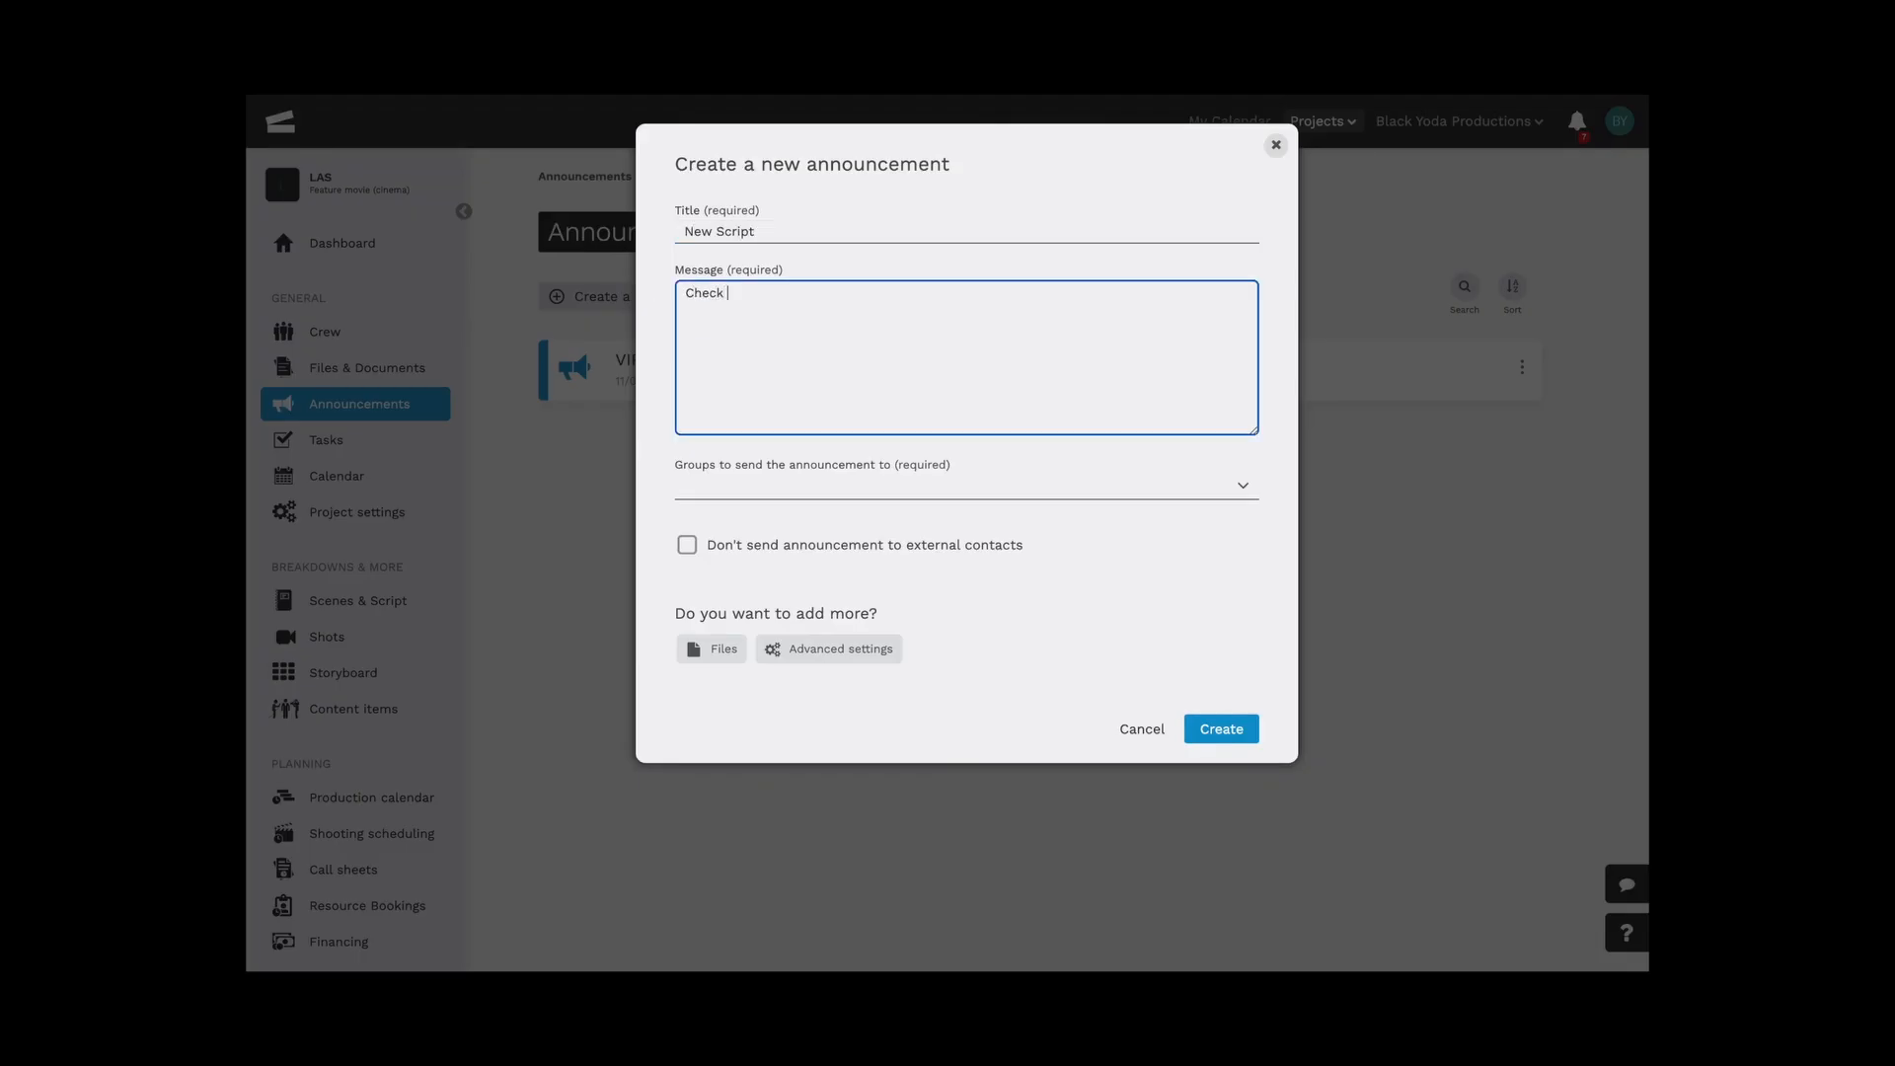
{"action": "type", "text": "the new script version"}
Address the announcement to the International Producers user group
{"action": "left_click", "coordinate": [807, 487]}
{"action": "type", "text": "in"}
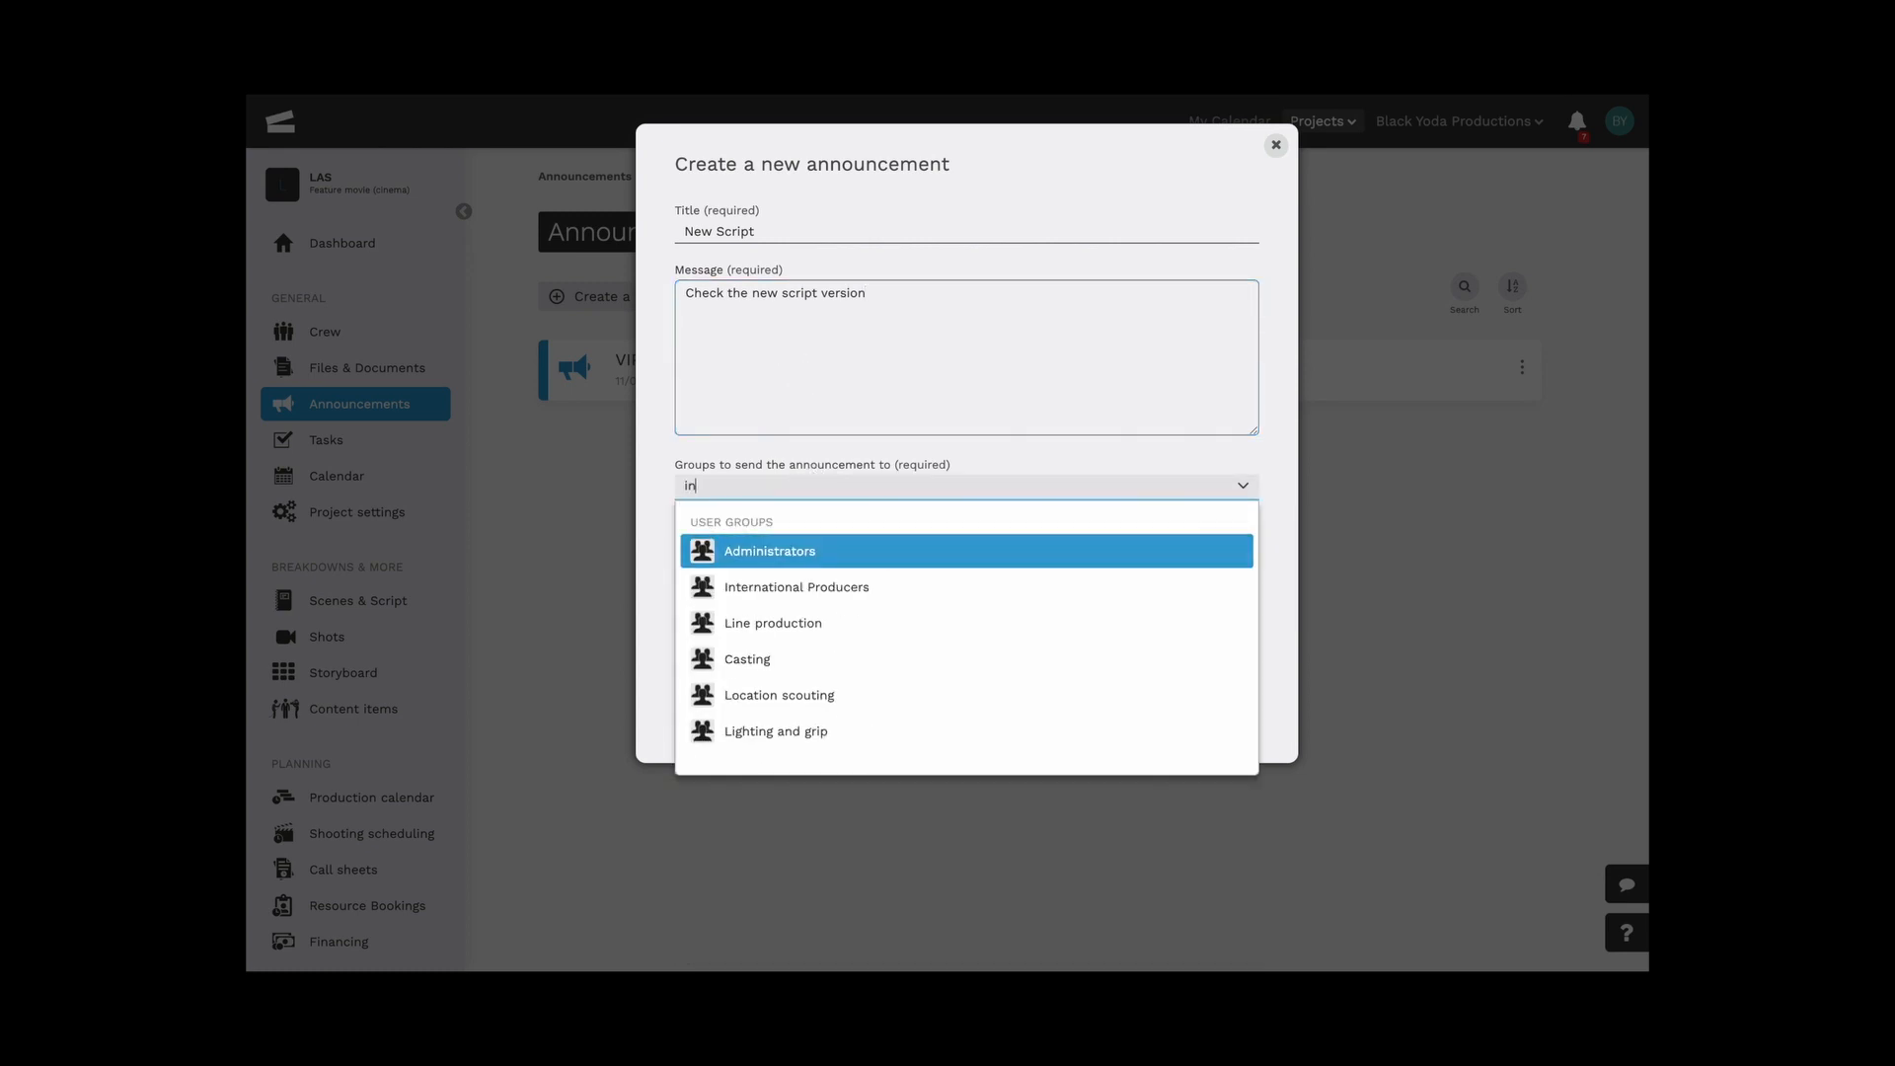
{"action": "left_click", "coordinate": [817, 593]}
{"action": "left_click", "coordinate": [668, 622]}
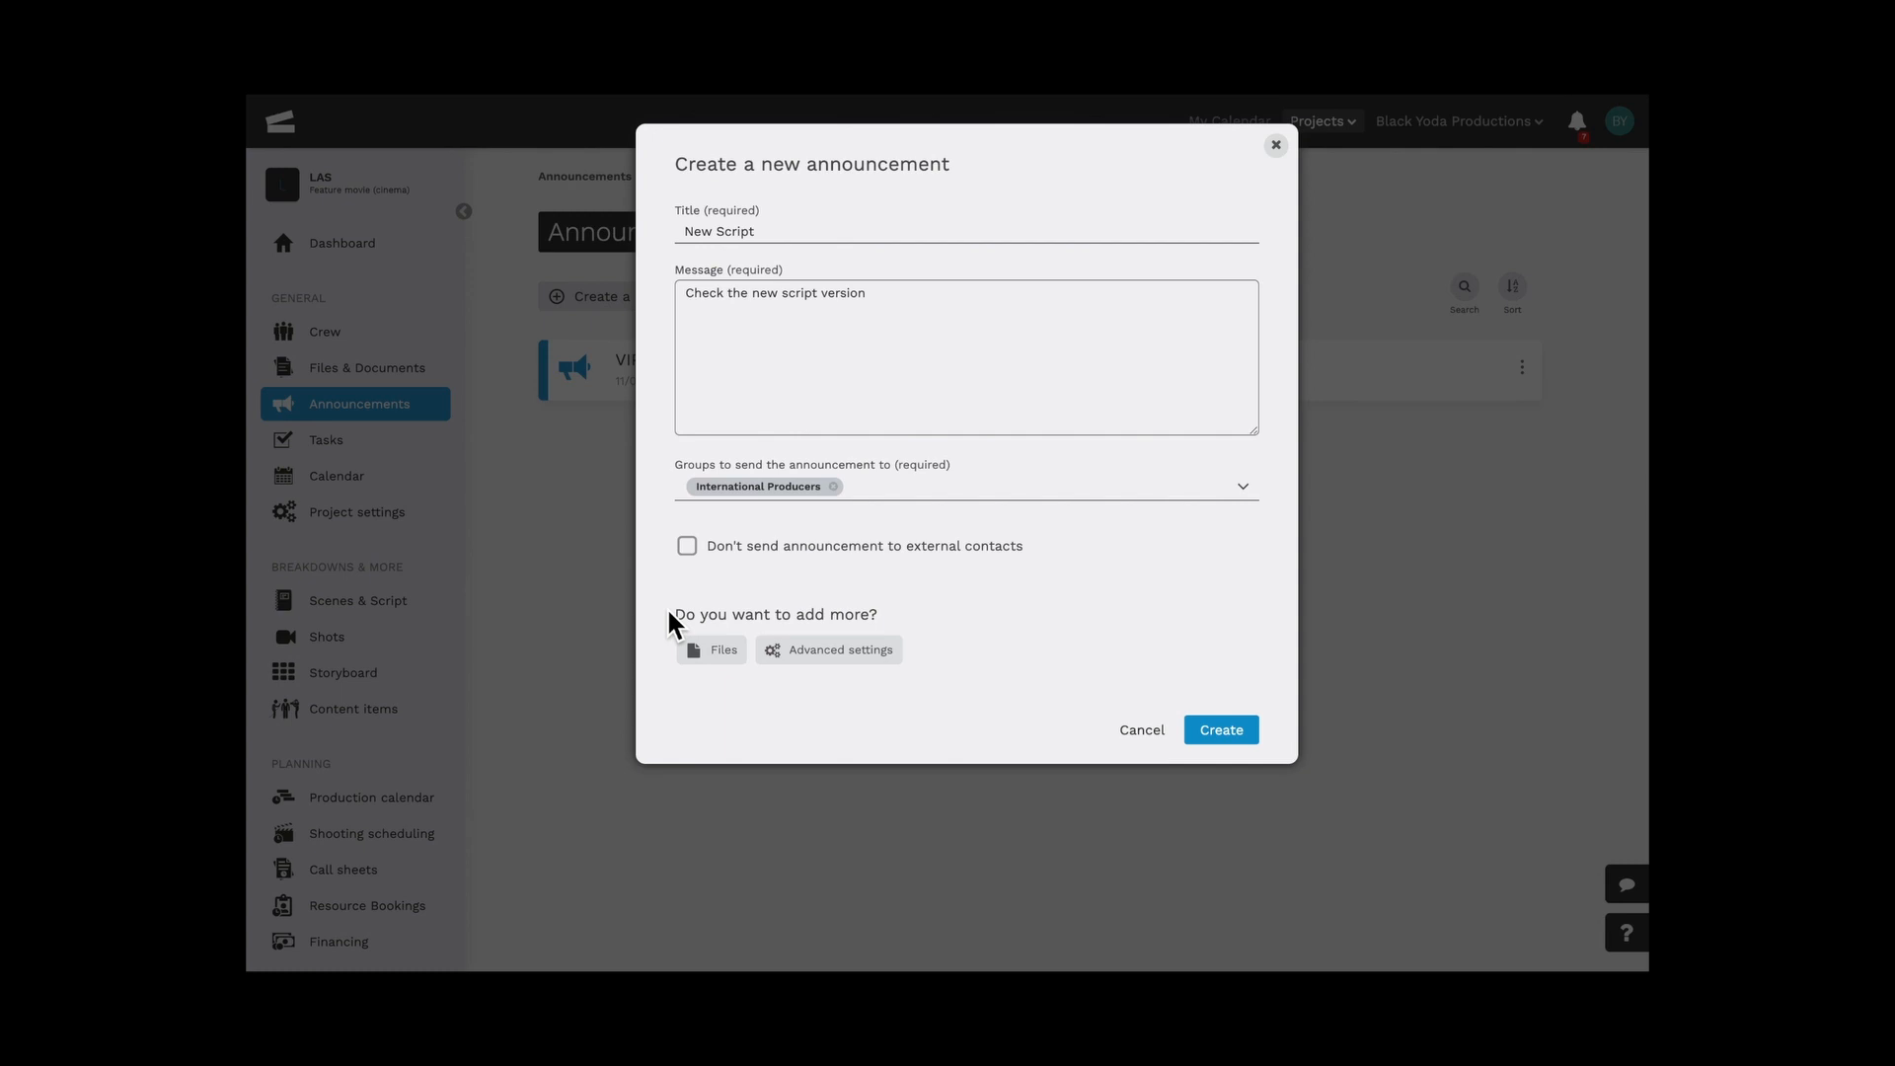
Review the announcement's file and expiration options, leave it without attachments or an expiration date, and create it
{"action": "left_click", "coordinate": [721, 651]}
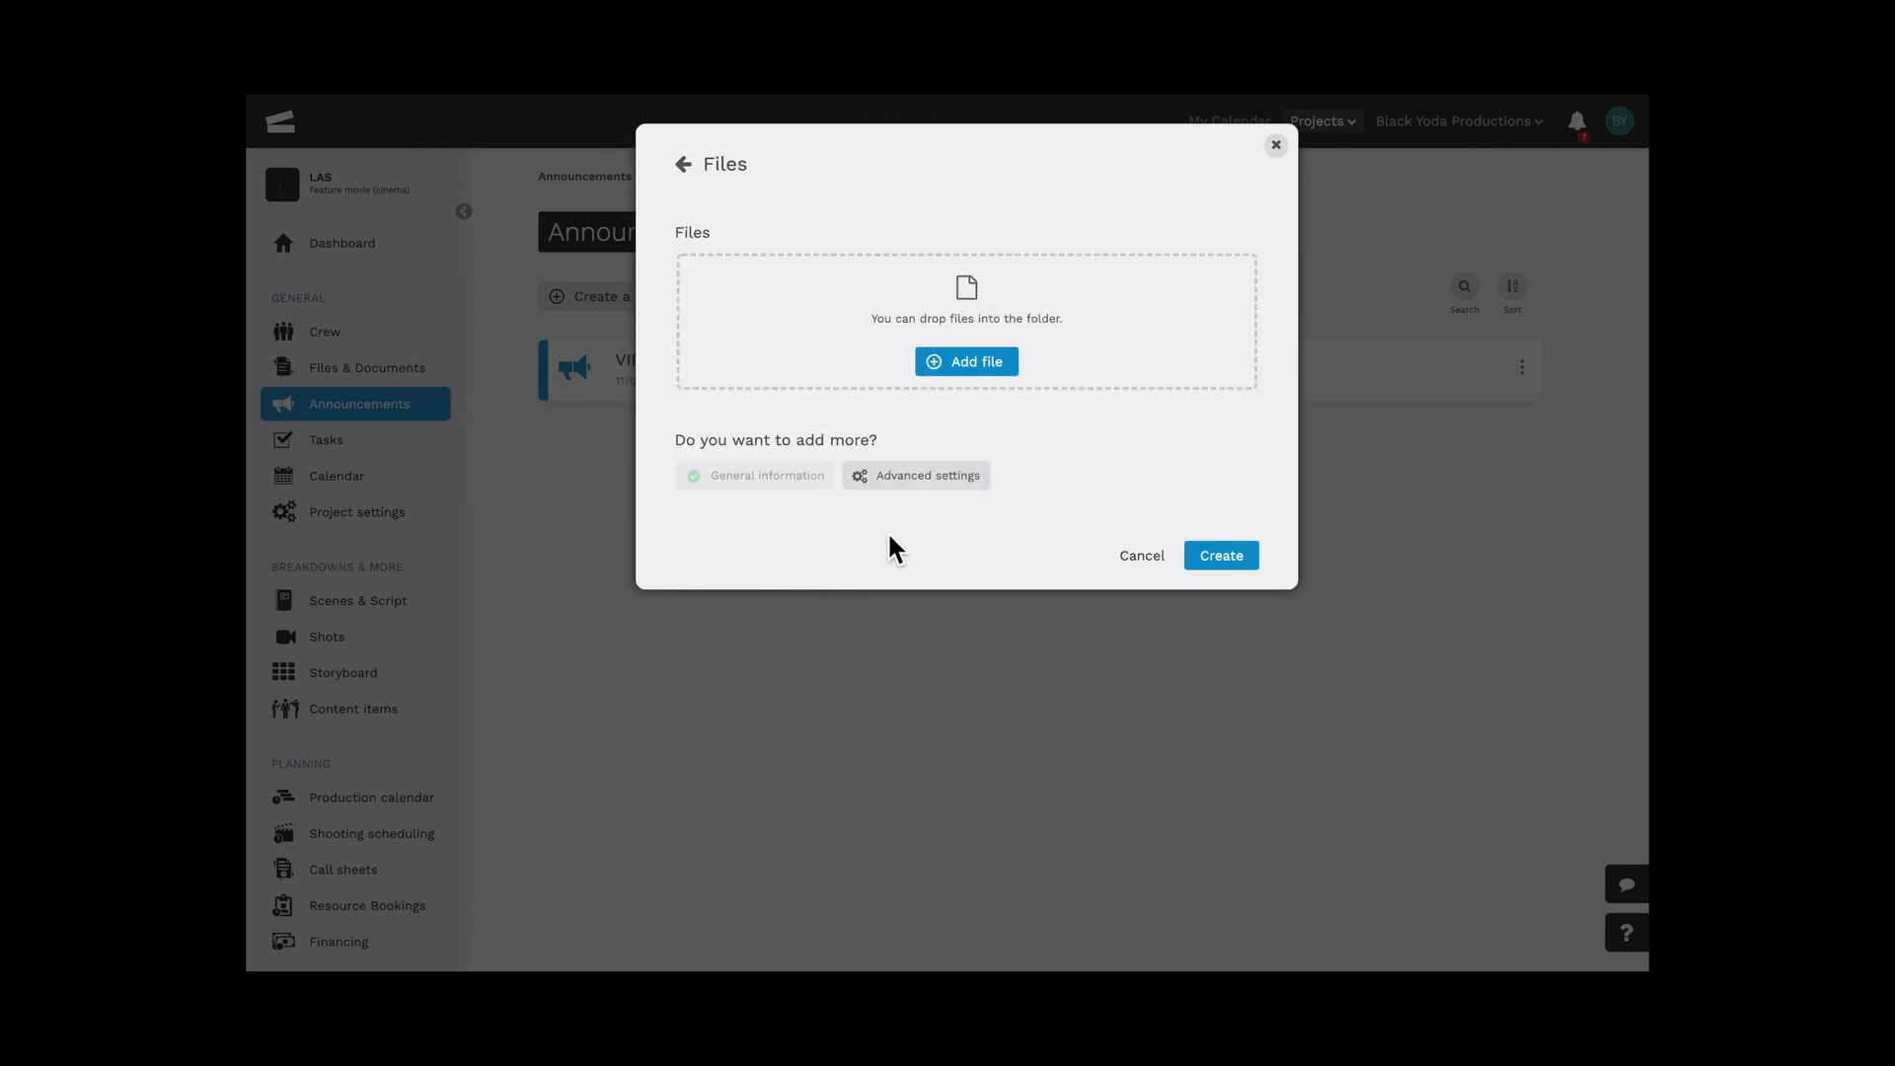
{"action": "left_click", "coordinate": [913, 483]}
{"action": "left_click", "coordinate": [699, 304]}
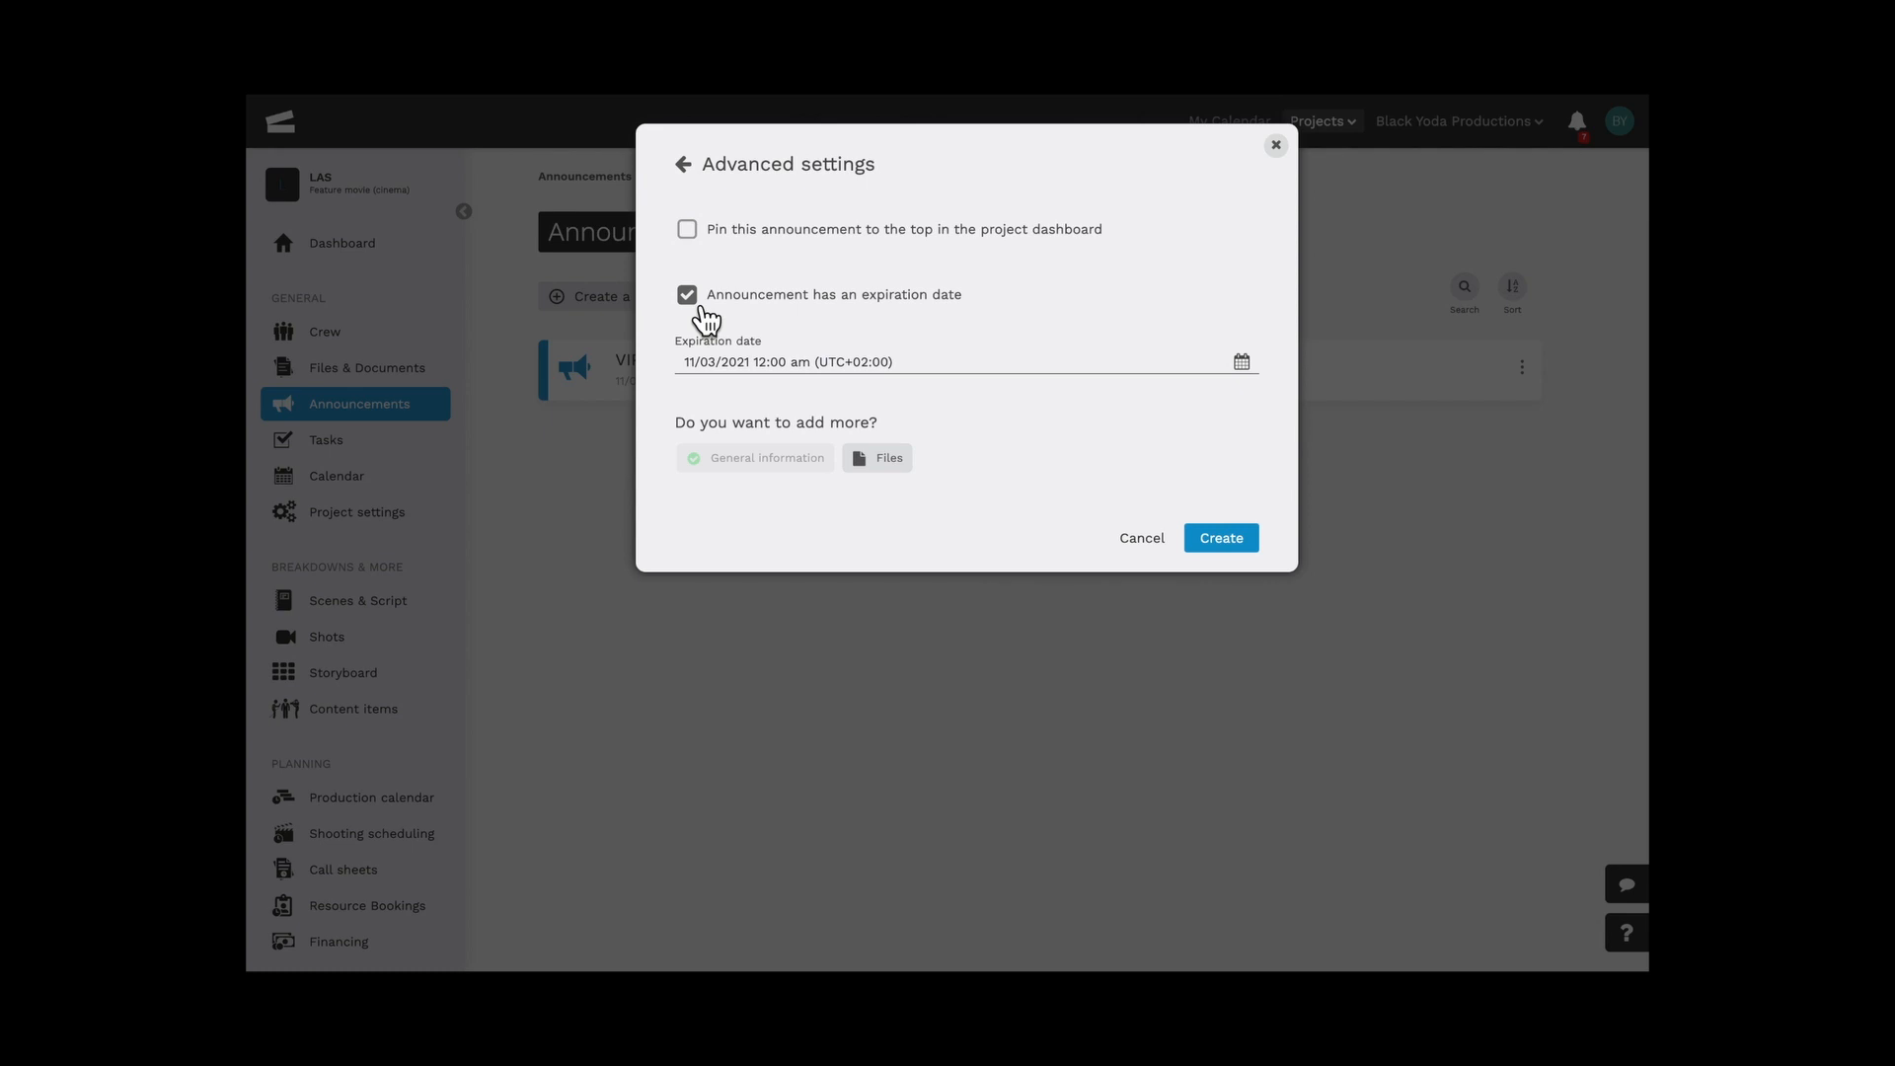
{"action": "left_click", "coordinate": [701, 308]}
{"action": "left_click", "coordinate": [1221, 479]}
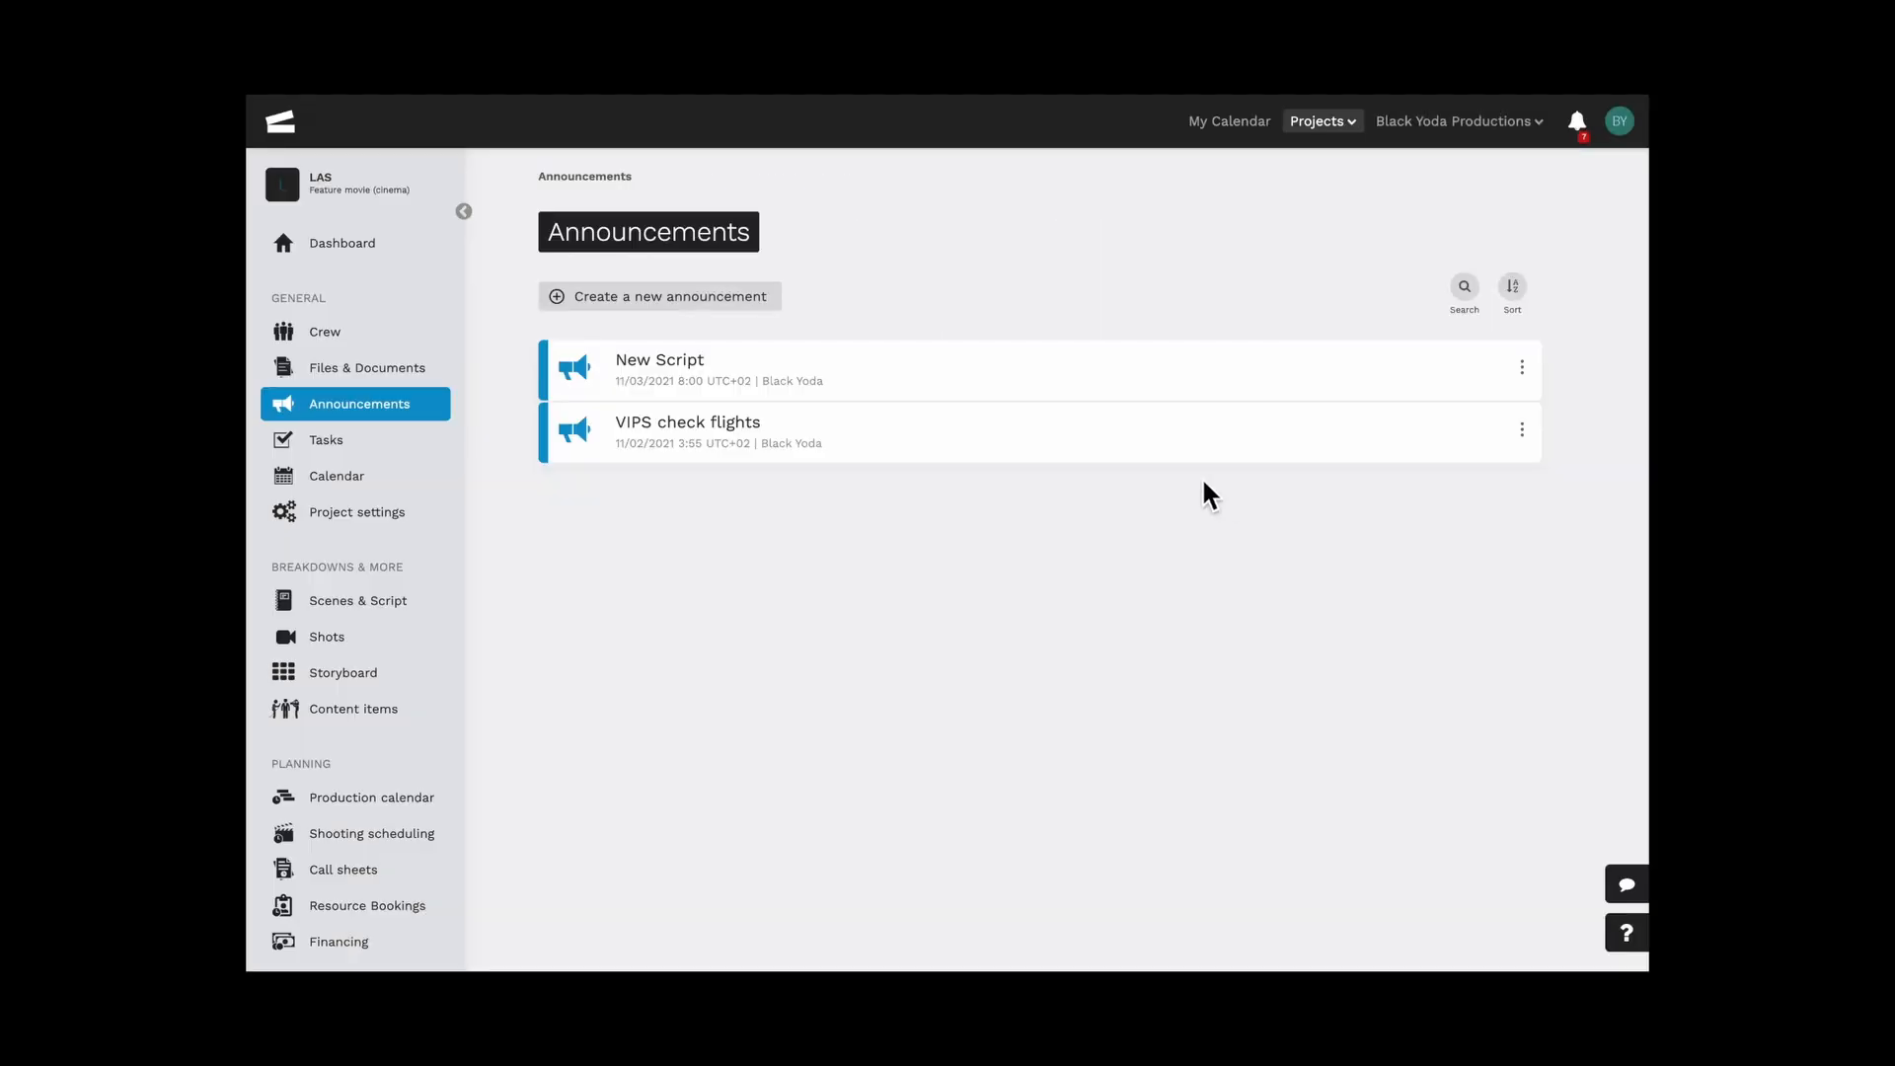
Start a new project task titled "Check budget" with the description "Go over the budget"
{"action": "left_click", "coordinate": [420, 450]}
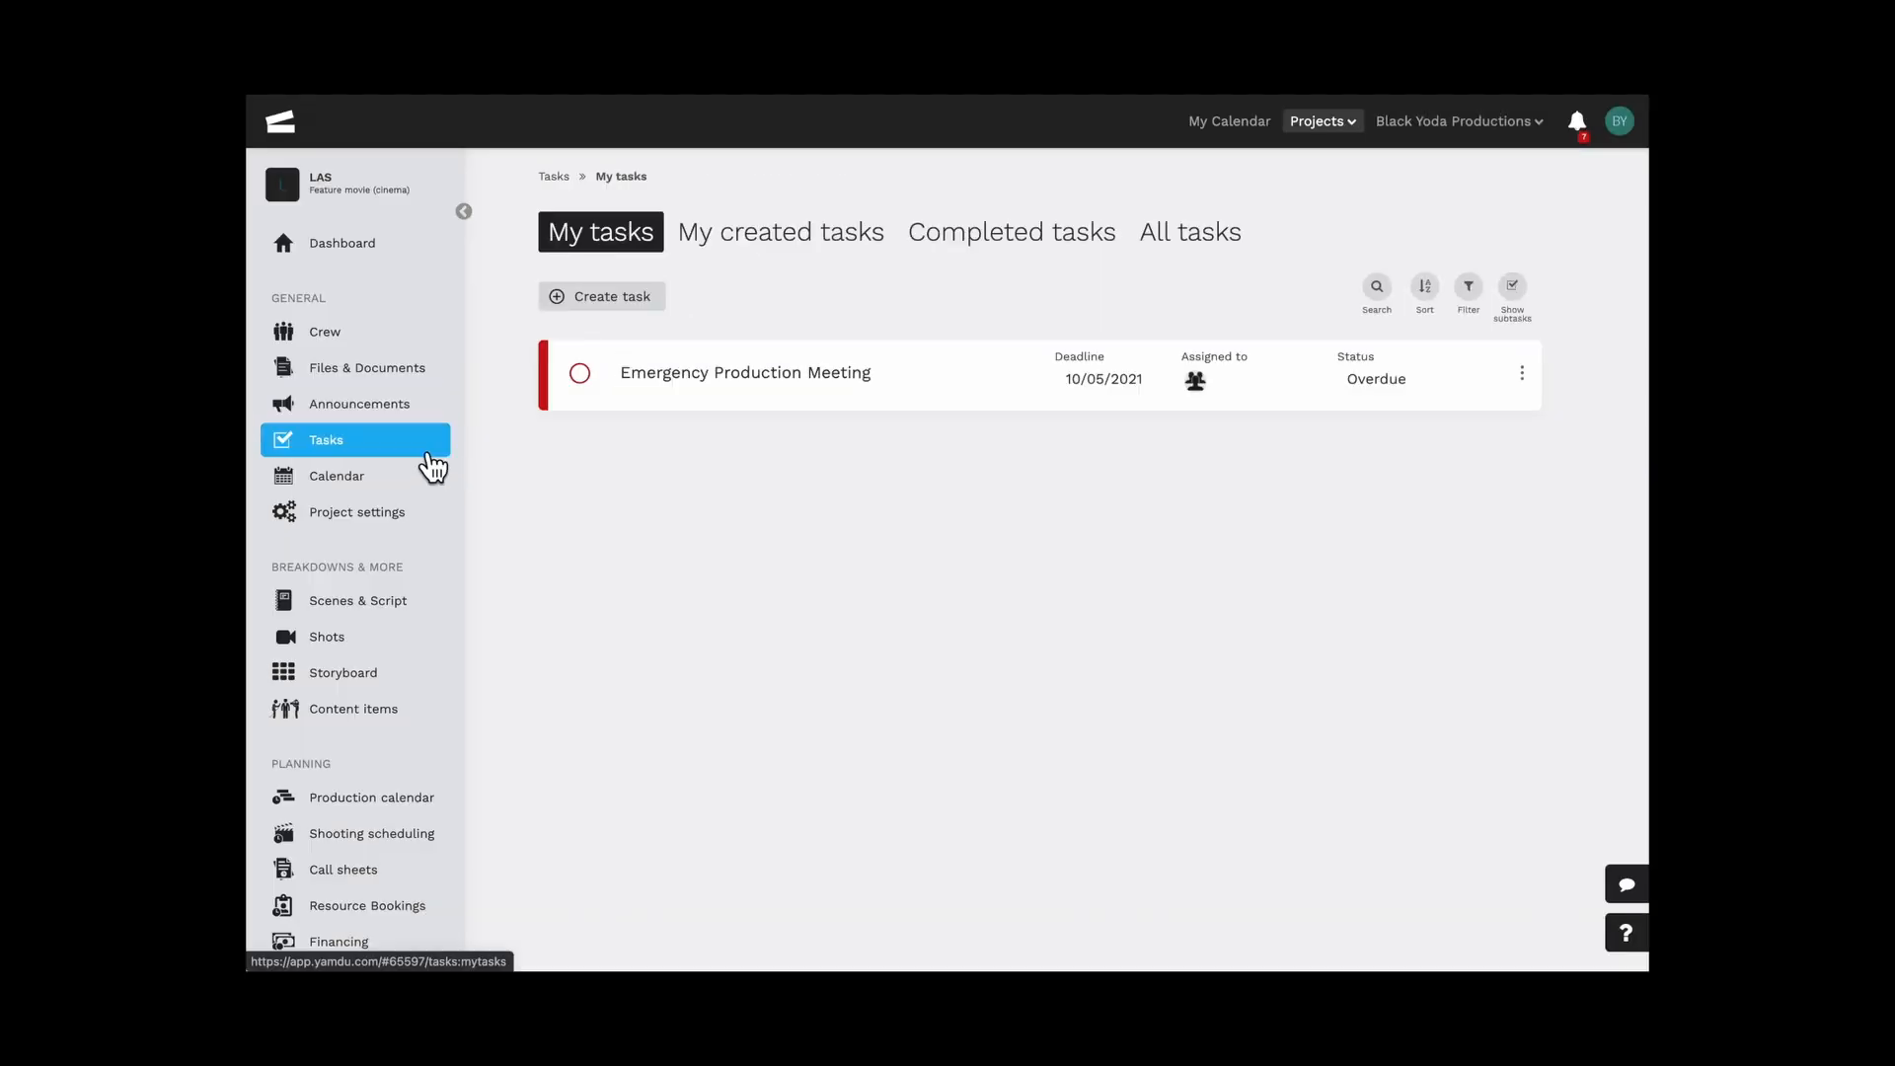
{"action": "left_click", "coordinate": [631, 298]}
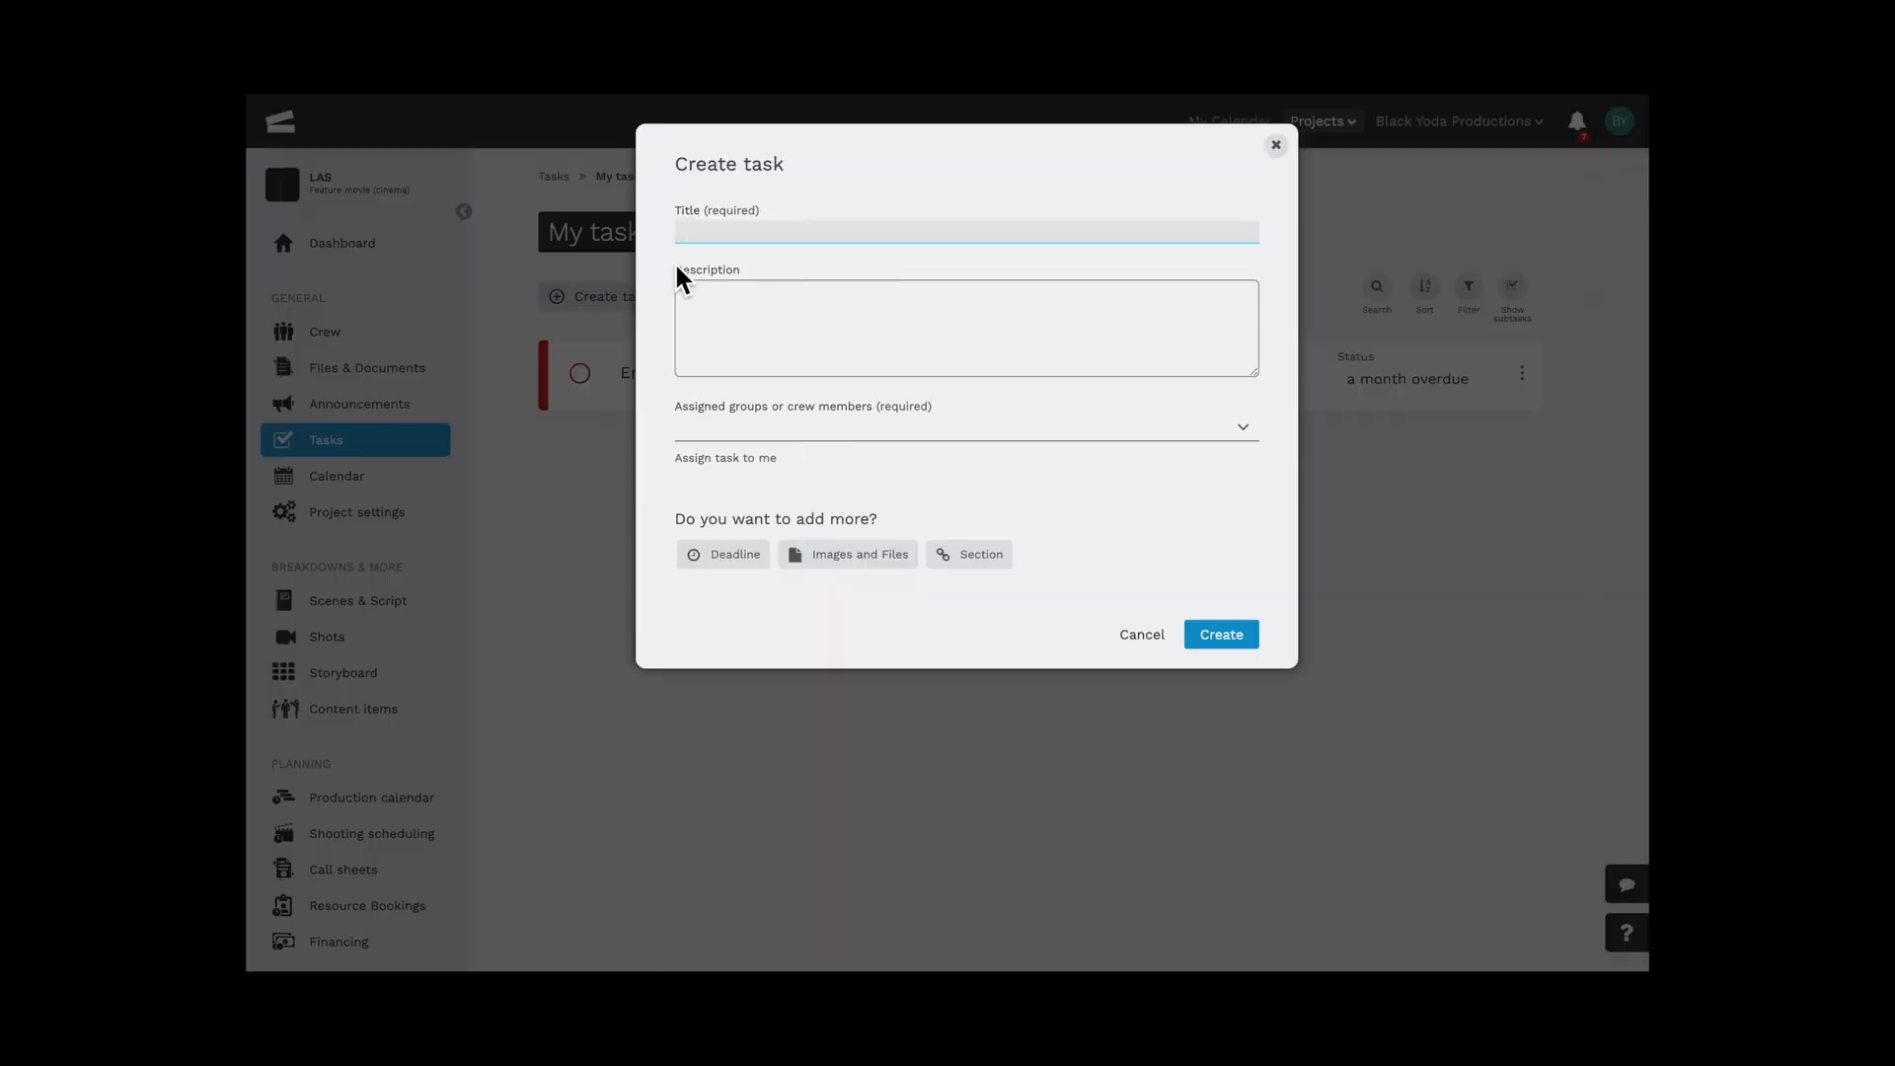
{"action": "type", "text": "Check budget"}
{"action": "left_click", "coordinate": [702, 304]}
{"action": "type", "text": "Go ov"}
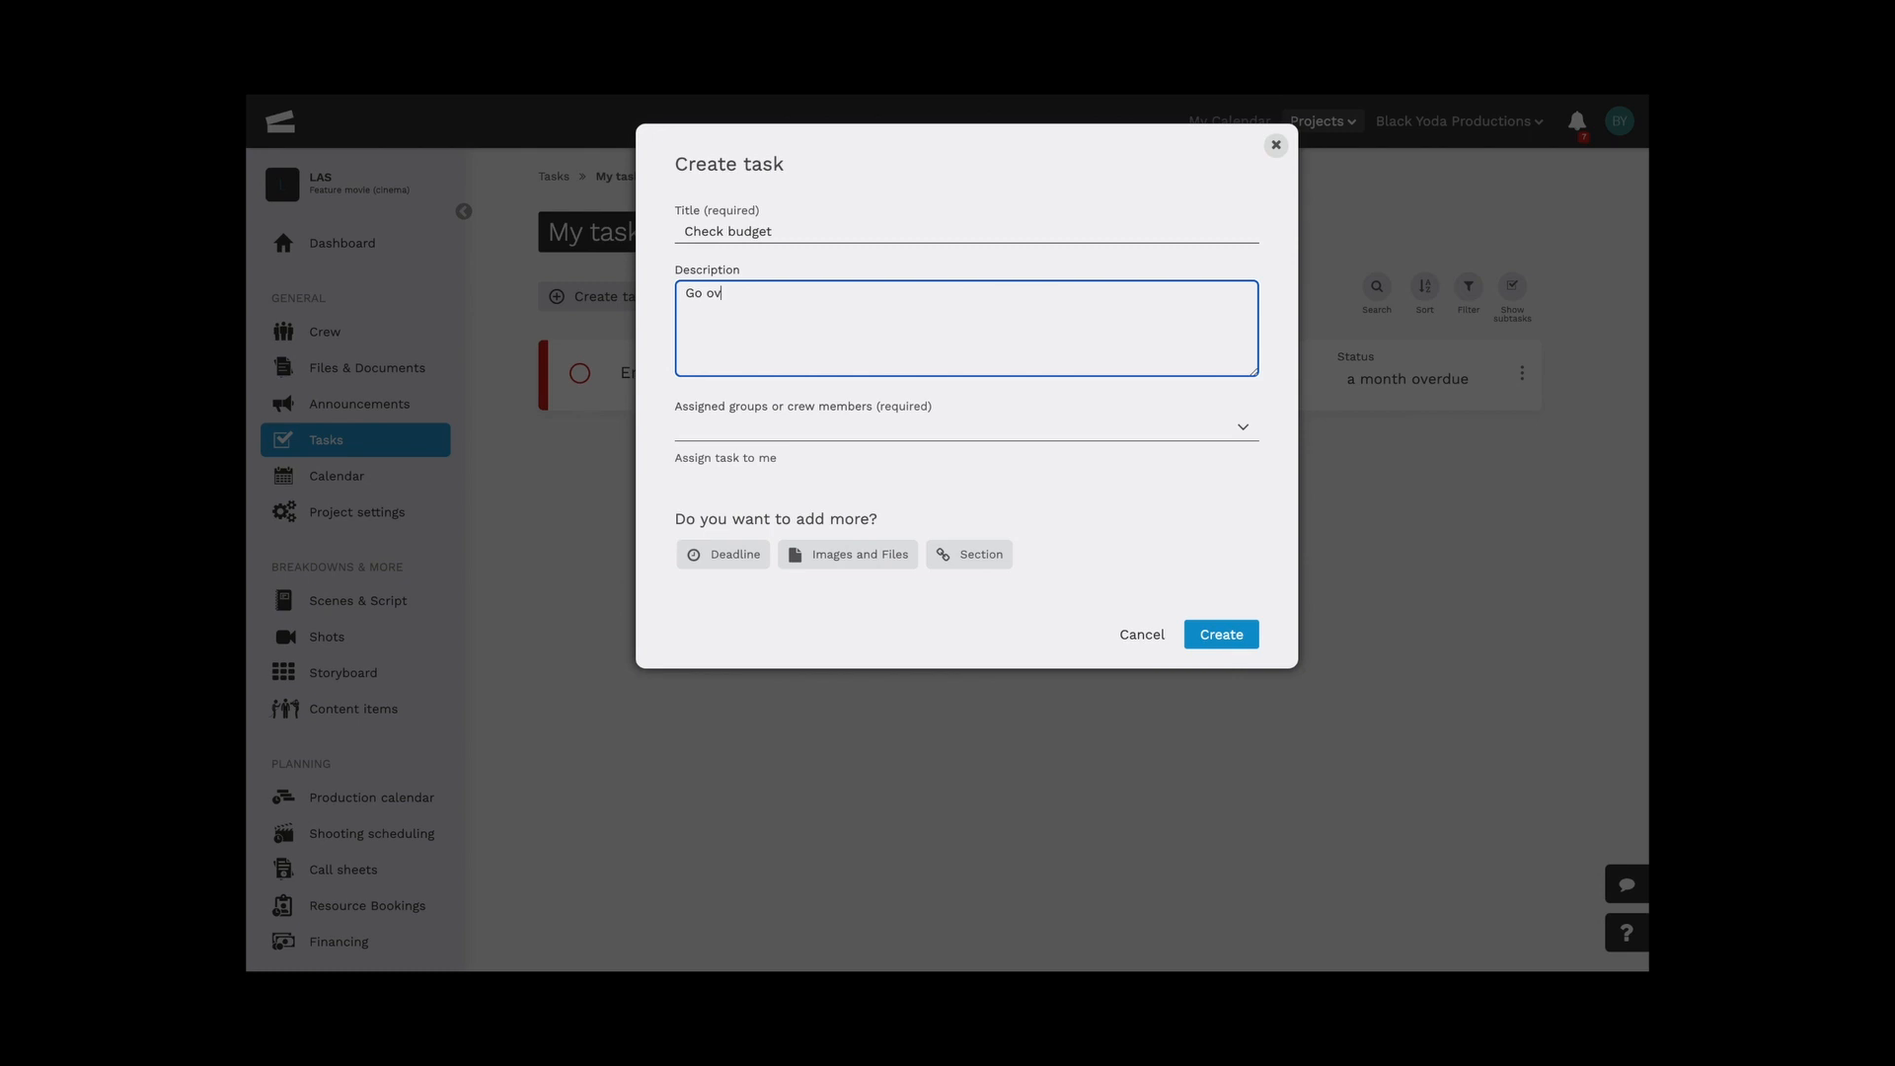
{"action": "type", "text": "er the budget"}
Assign the task to the International Producers and Production user groups
{"action": "left_click", "coordinate": [718, 430]}
{"action": "type", "text": "inte"}
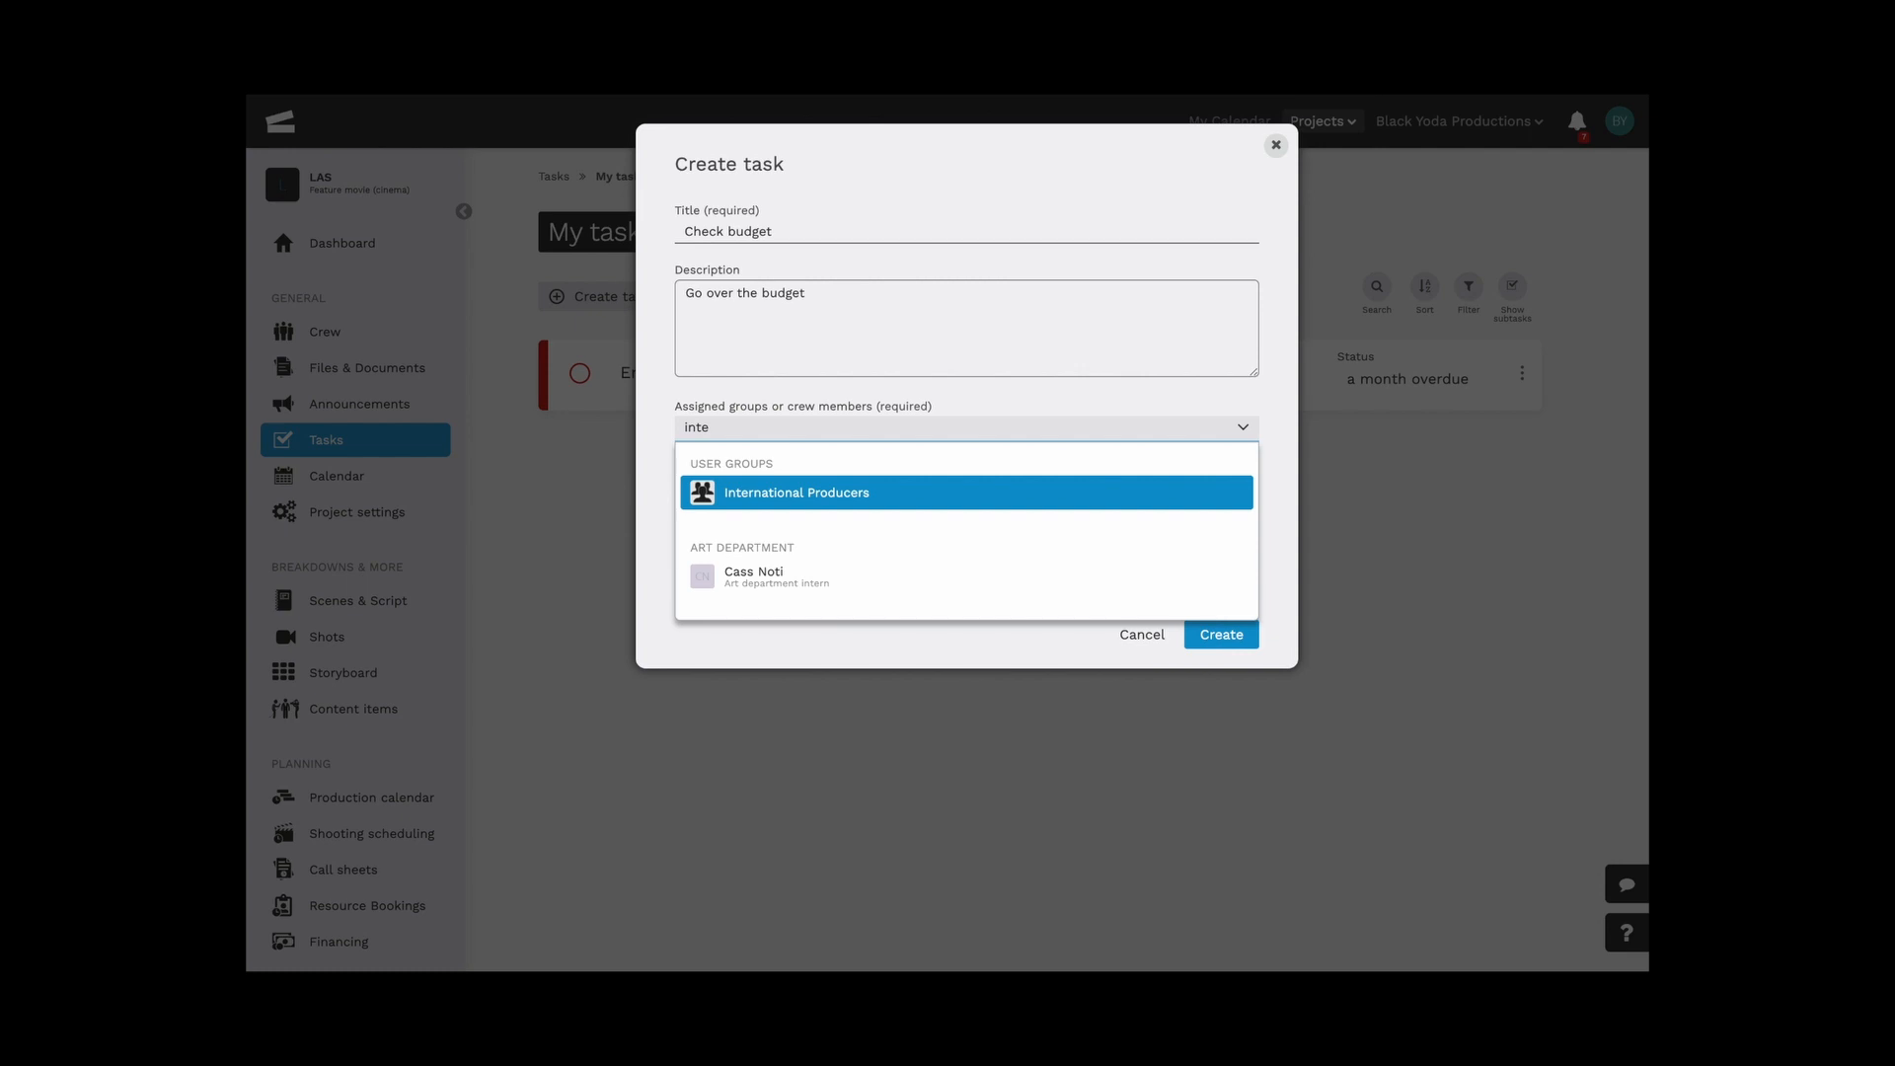
{"action": "key", "text": "Return"}
{"action": "type", "text": "pr"}
{"action": "key", "text": "Return"}
{"action": "left_click", "coordinate": [738, 540]}
{"action": "left_click", "coordinate": [977, 428]}
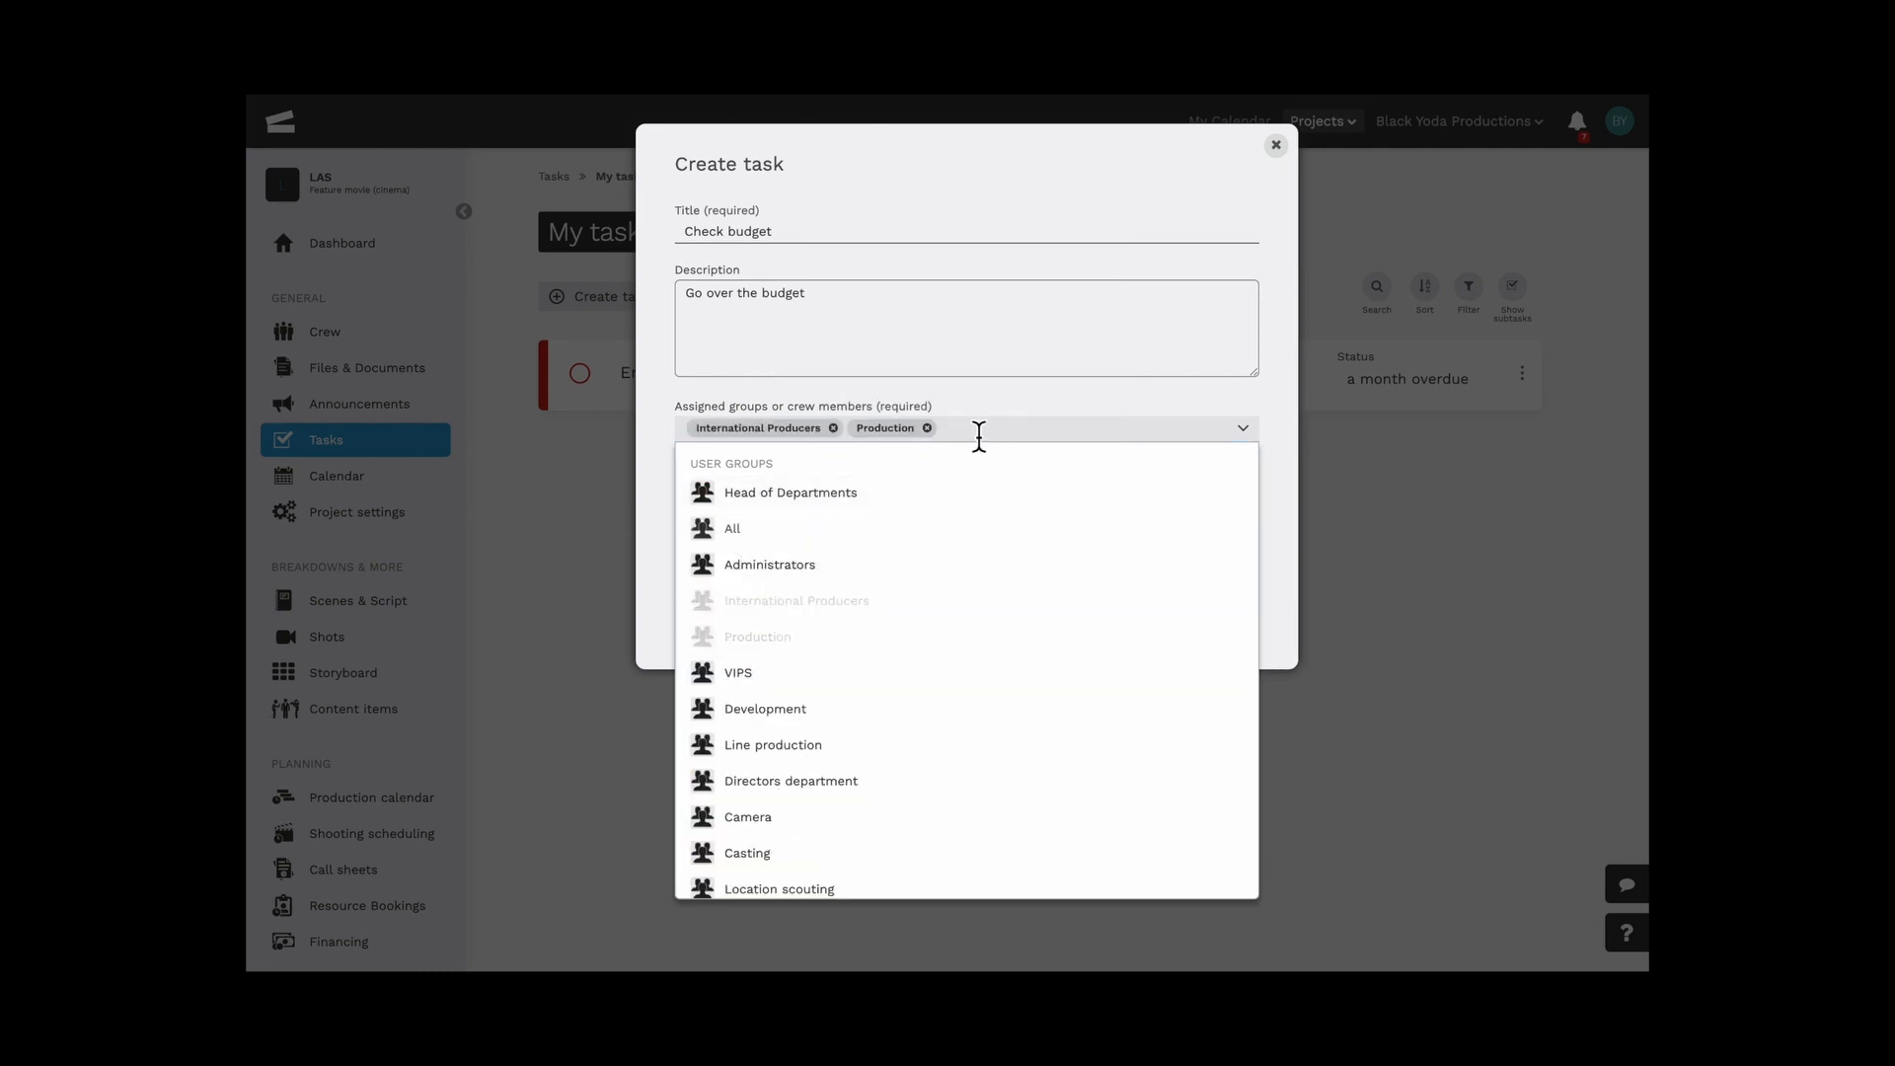
{"action": "left_click", "coordinate": [667, 518]}
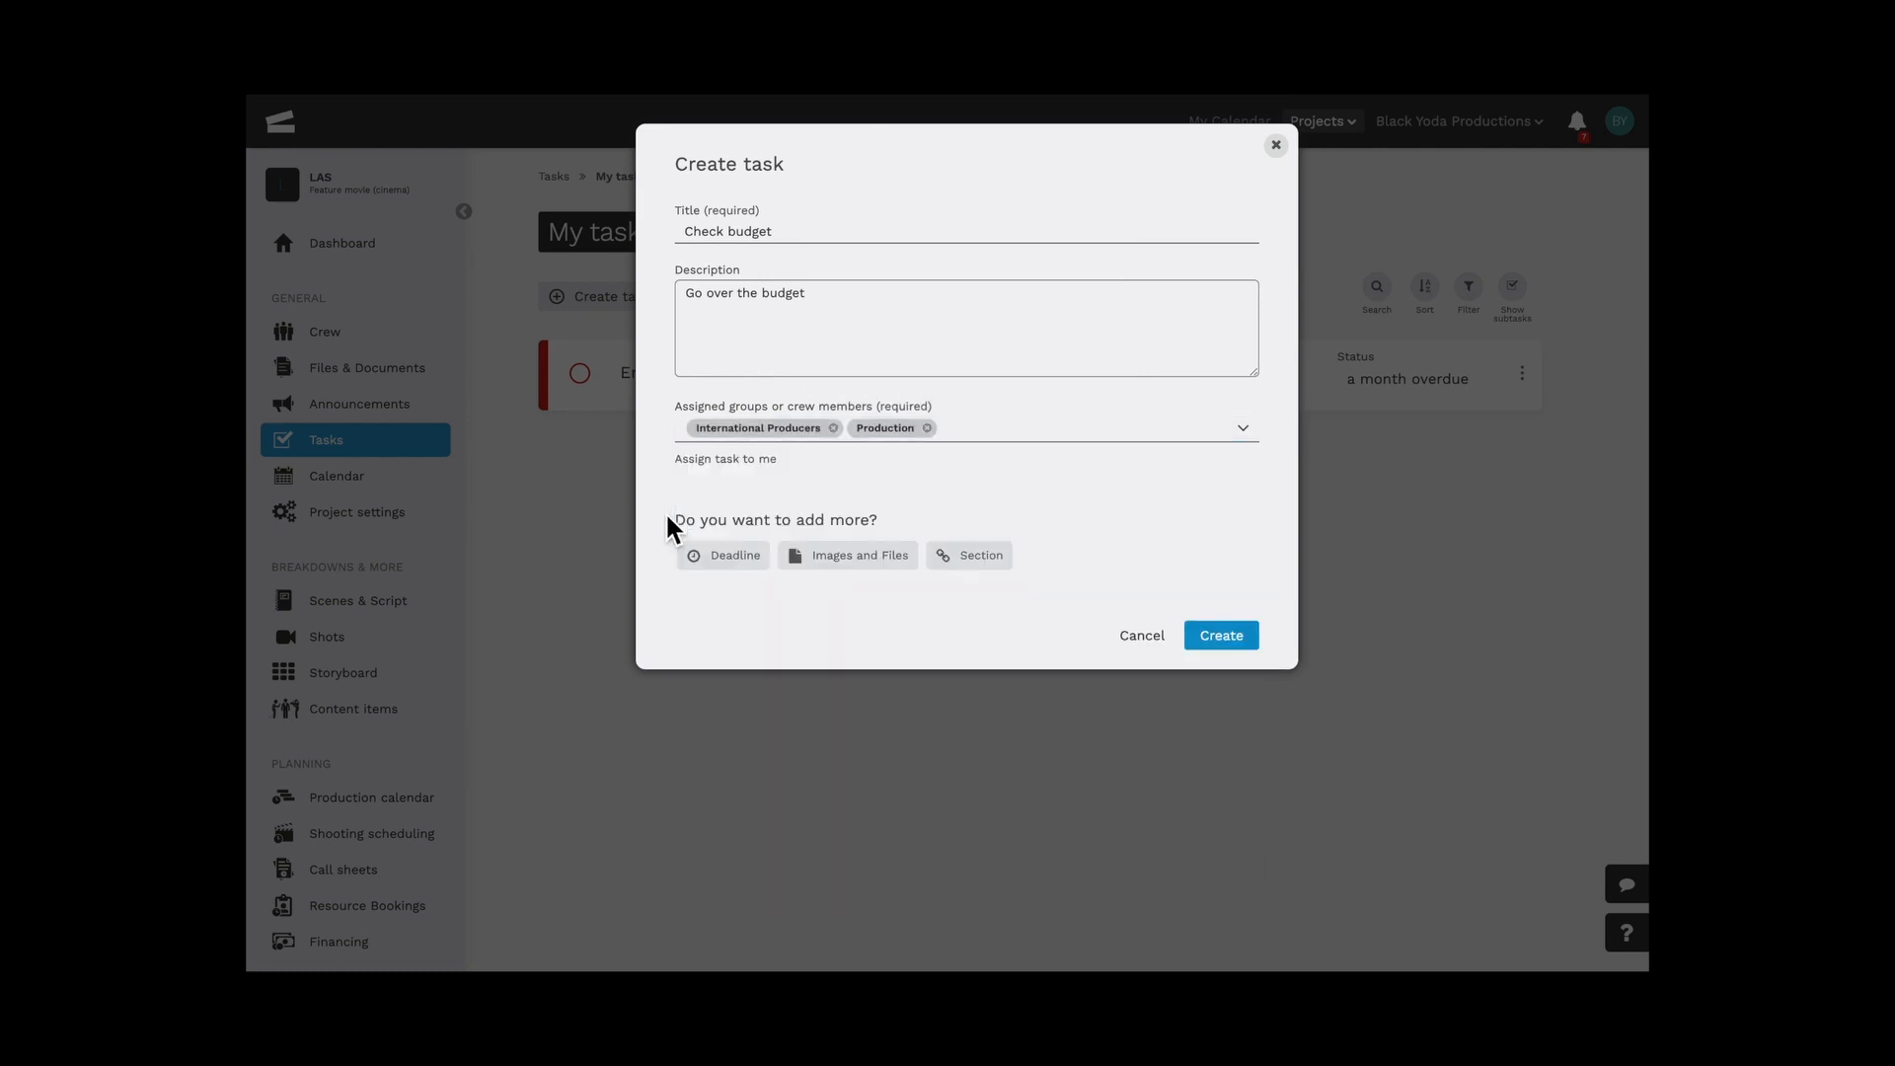
Review the task's deadline and file options, leave it without a deadline or attachments, and create it
{"action": "left_click", "coordinate": [724, 555]}
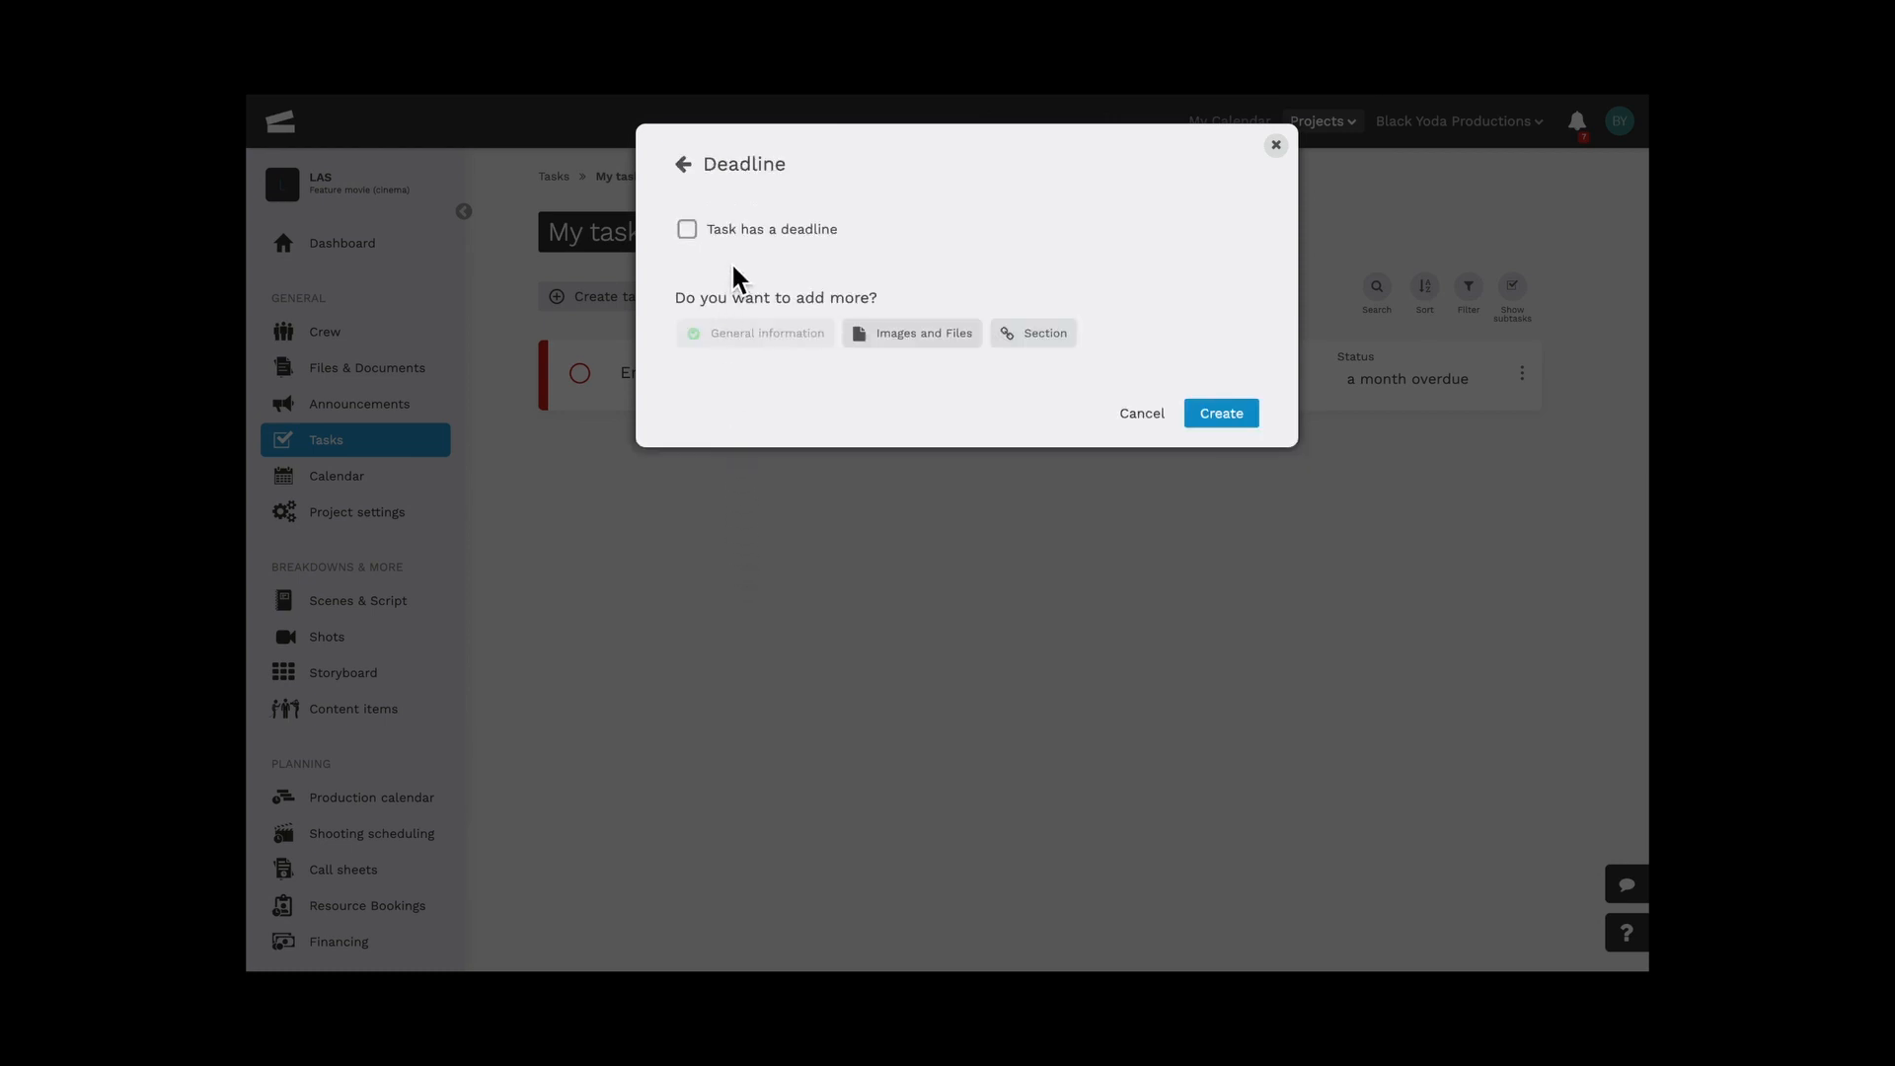
{"action": "left_click", "coordinate": [900, 335]}
{"action": "left_click", "coordinate": [982, 406]}
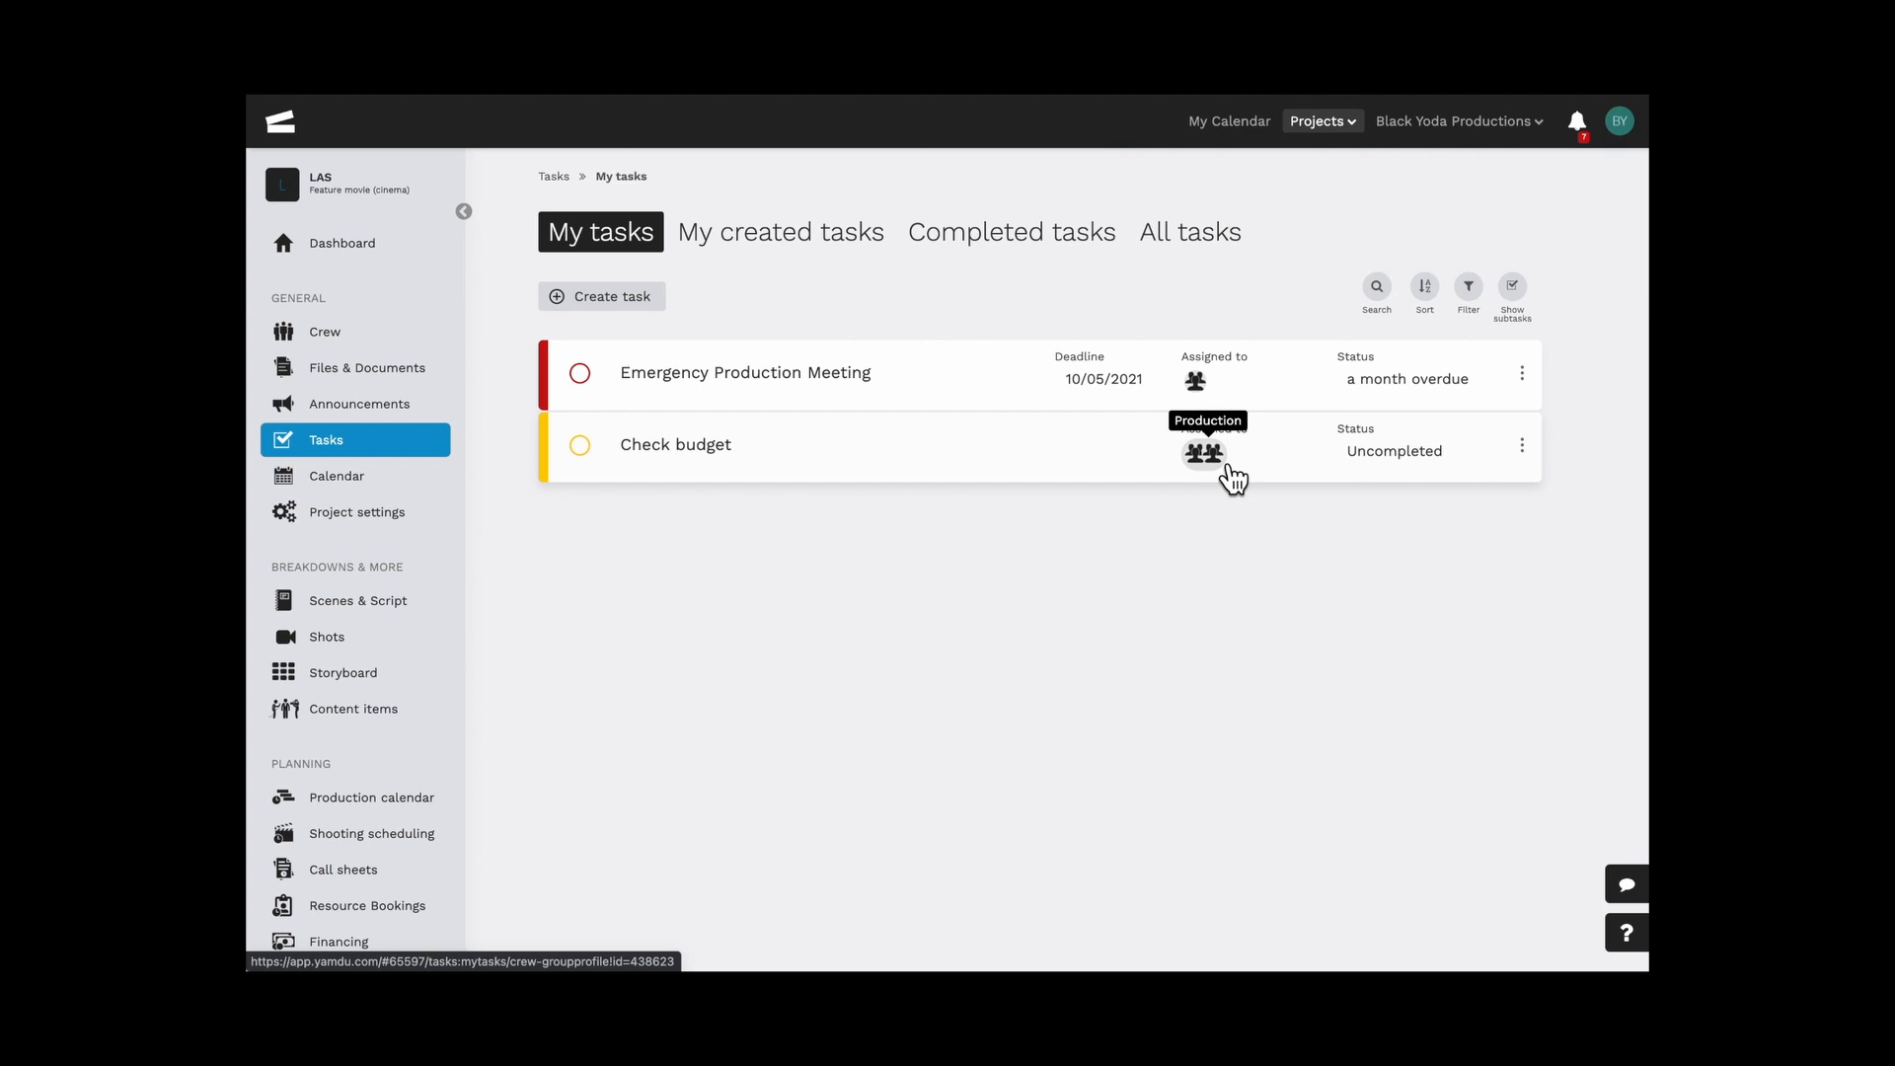
Open loveatsunset_version_05.fdx from the Script folder of the Development files
{"action": "left_click", "coordinate": [434, 375]}
{"action": "left_click", "coordinate": [647, 439]}
{"action": "scroll", "coordinate": [637, 424], "scroll_direction": "down", "scroll_amount": 3}
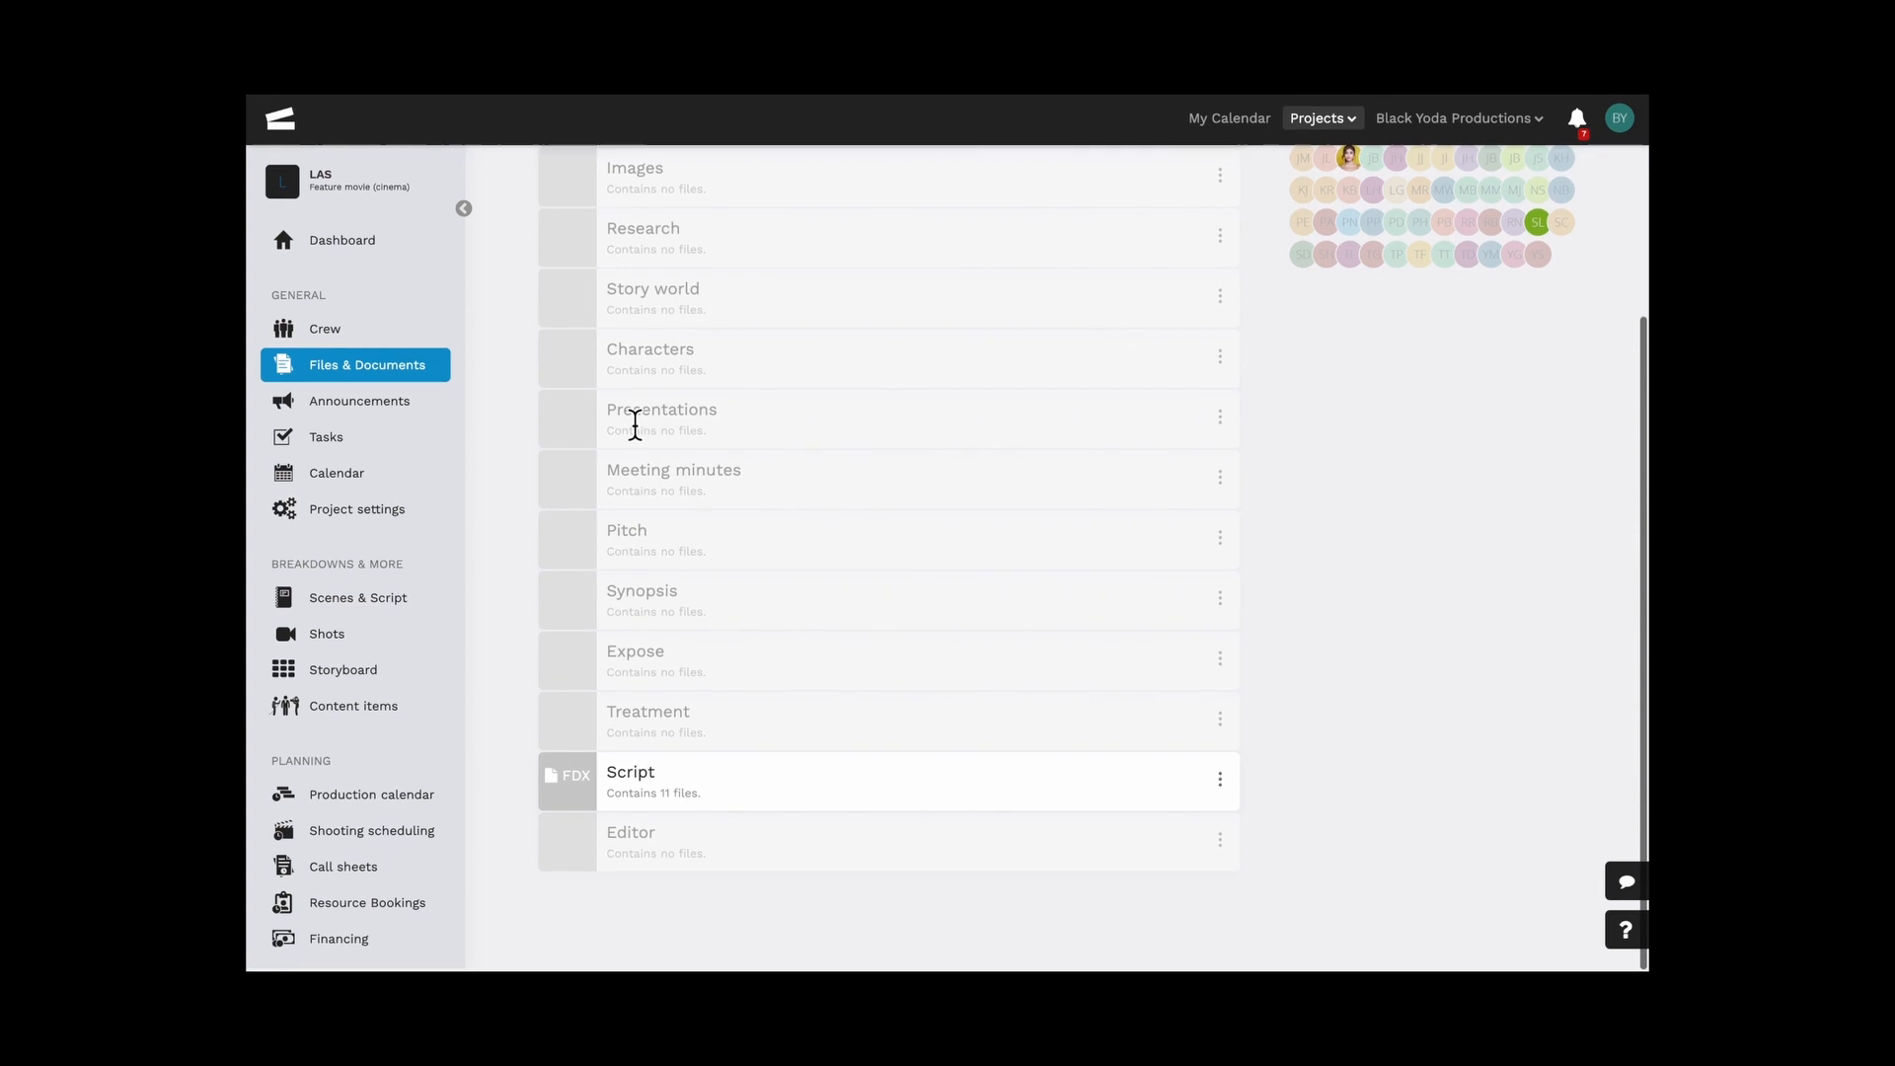
{"action": "left_click", "coordinate": [697, 784]}
{"action": "left_click", "coordinate": [1175, 646]}
Post the comment "have a look" on the script file, mentioning the Production user group, and close the file preview
{"action": "left_click", "coordinate": [1336, 478]}
{"action": "type", "text": "@pr"}
{"action": "left_click", "coordinate": [1414, 507]}
{"action": "type", "text": "have"}
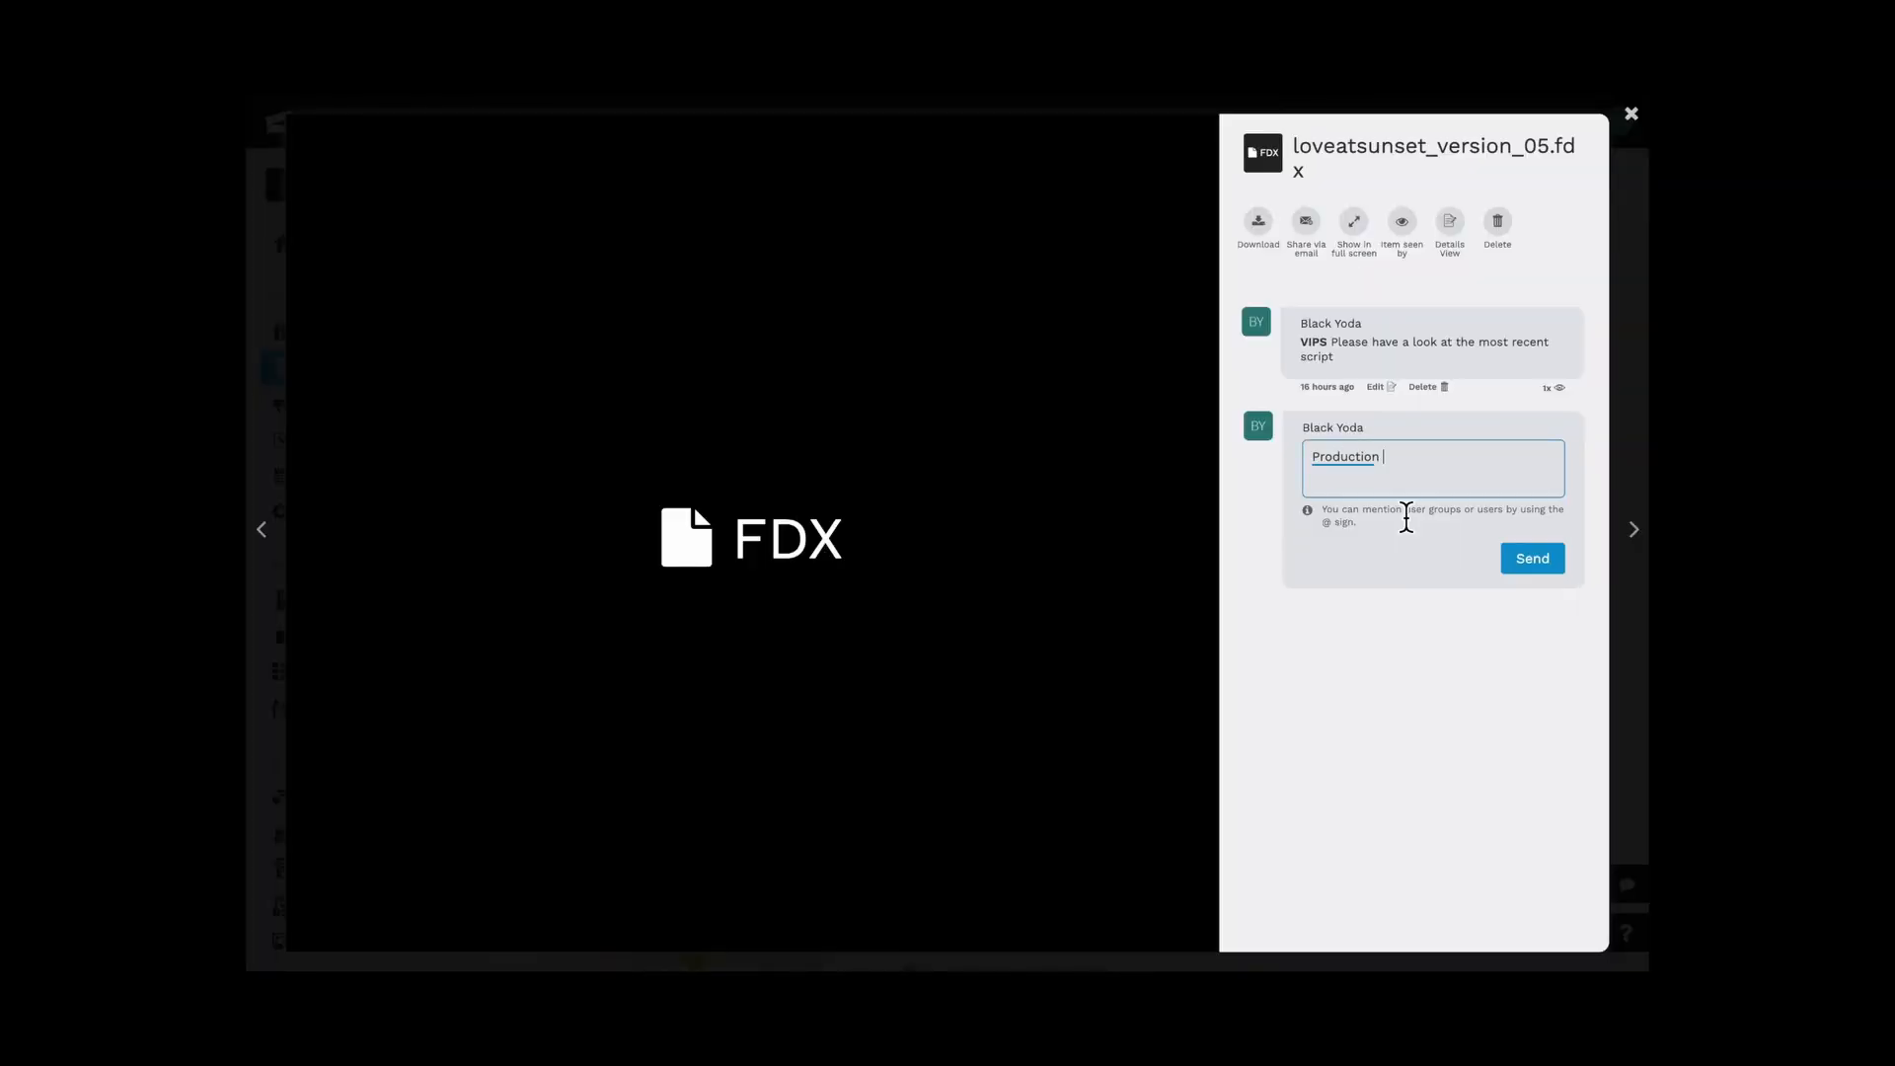
{"action": "type", "text": " a look"}
{"action": "left_click", "coordinate": [1533, 559]}
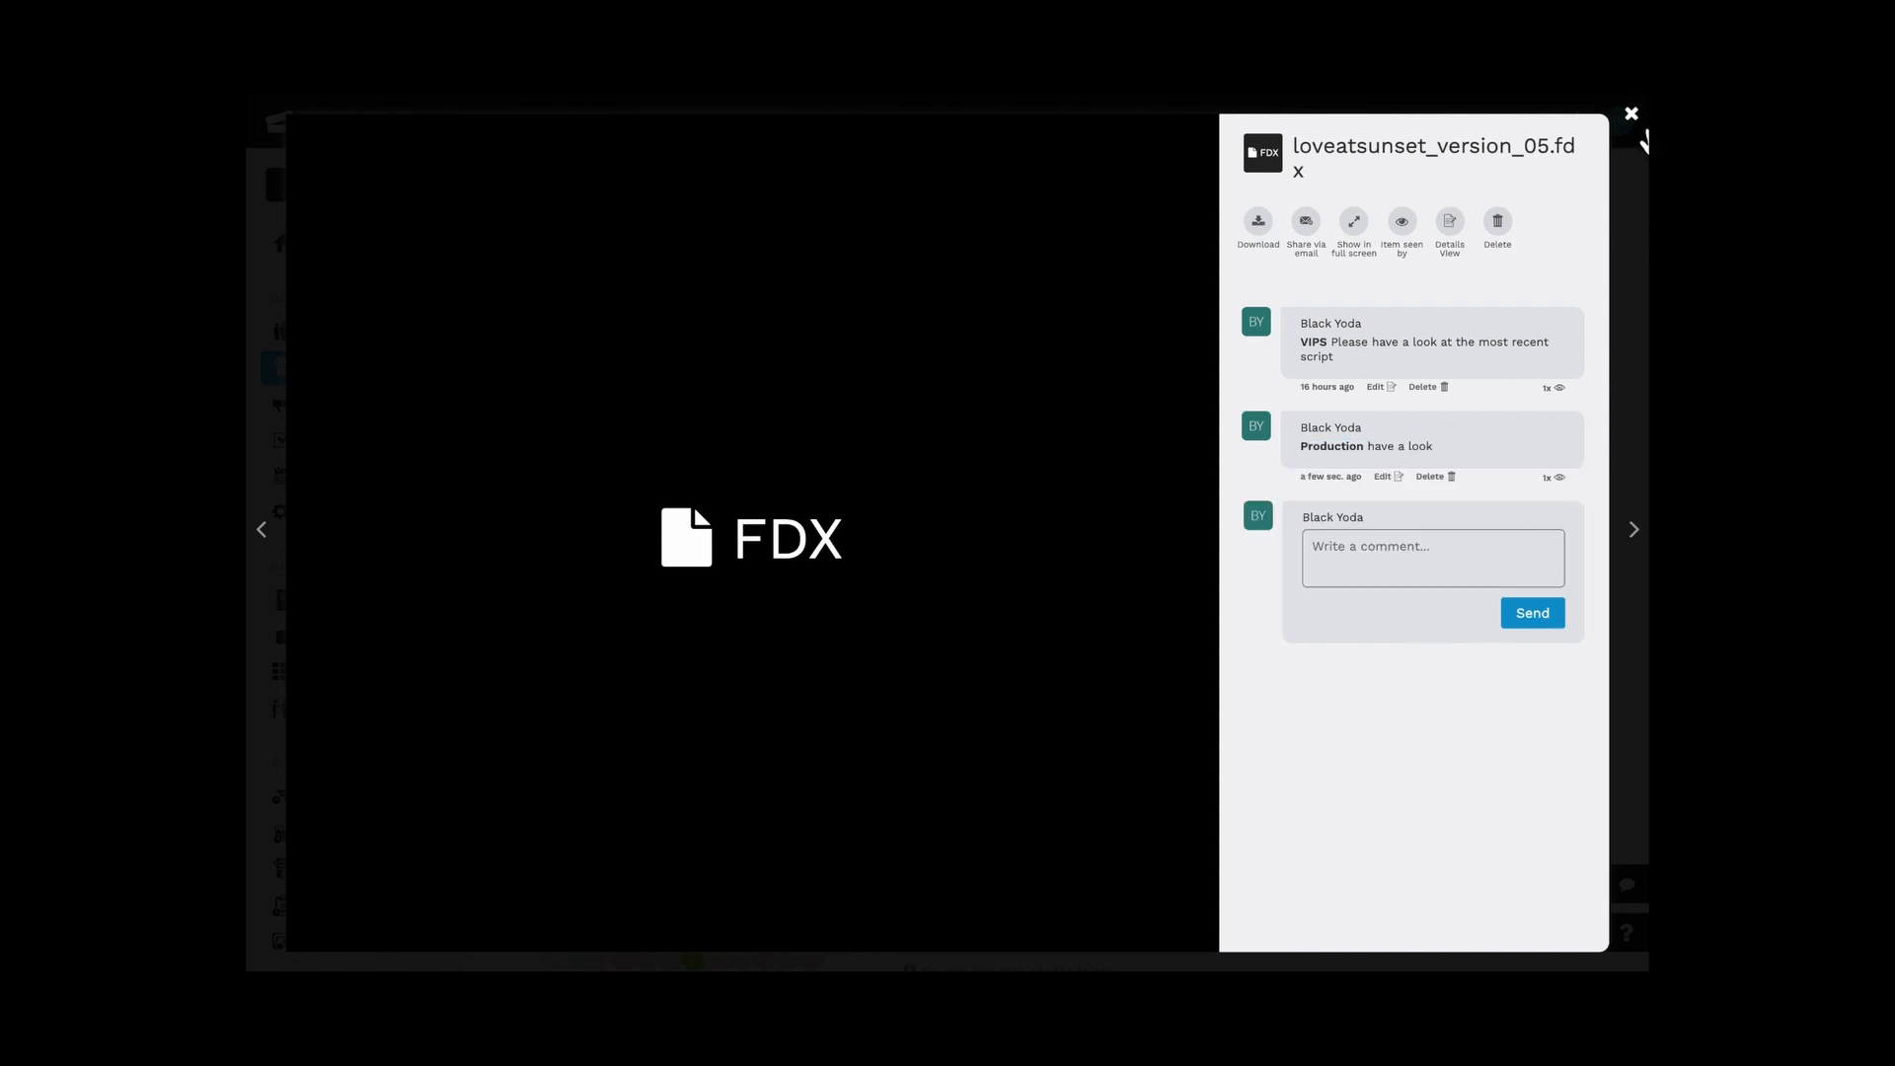
{"action": "left_click", "coordinate": [1633, 116]}
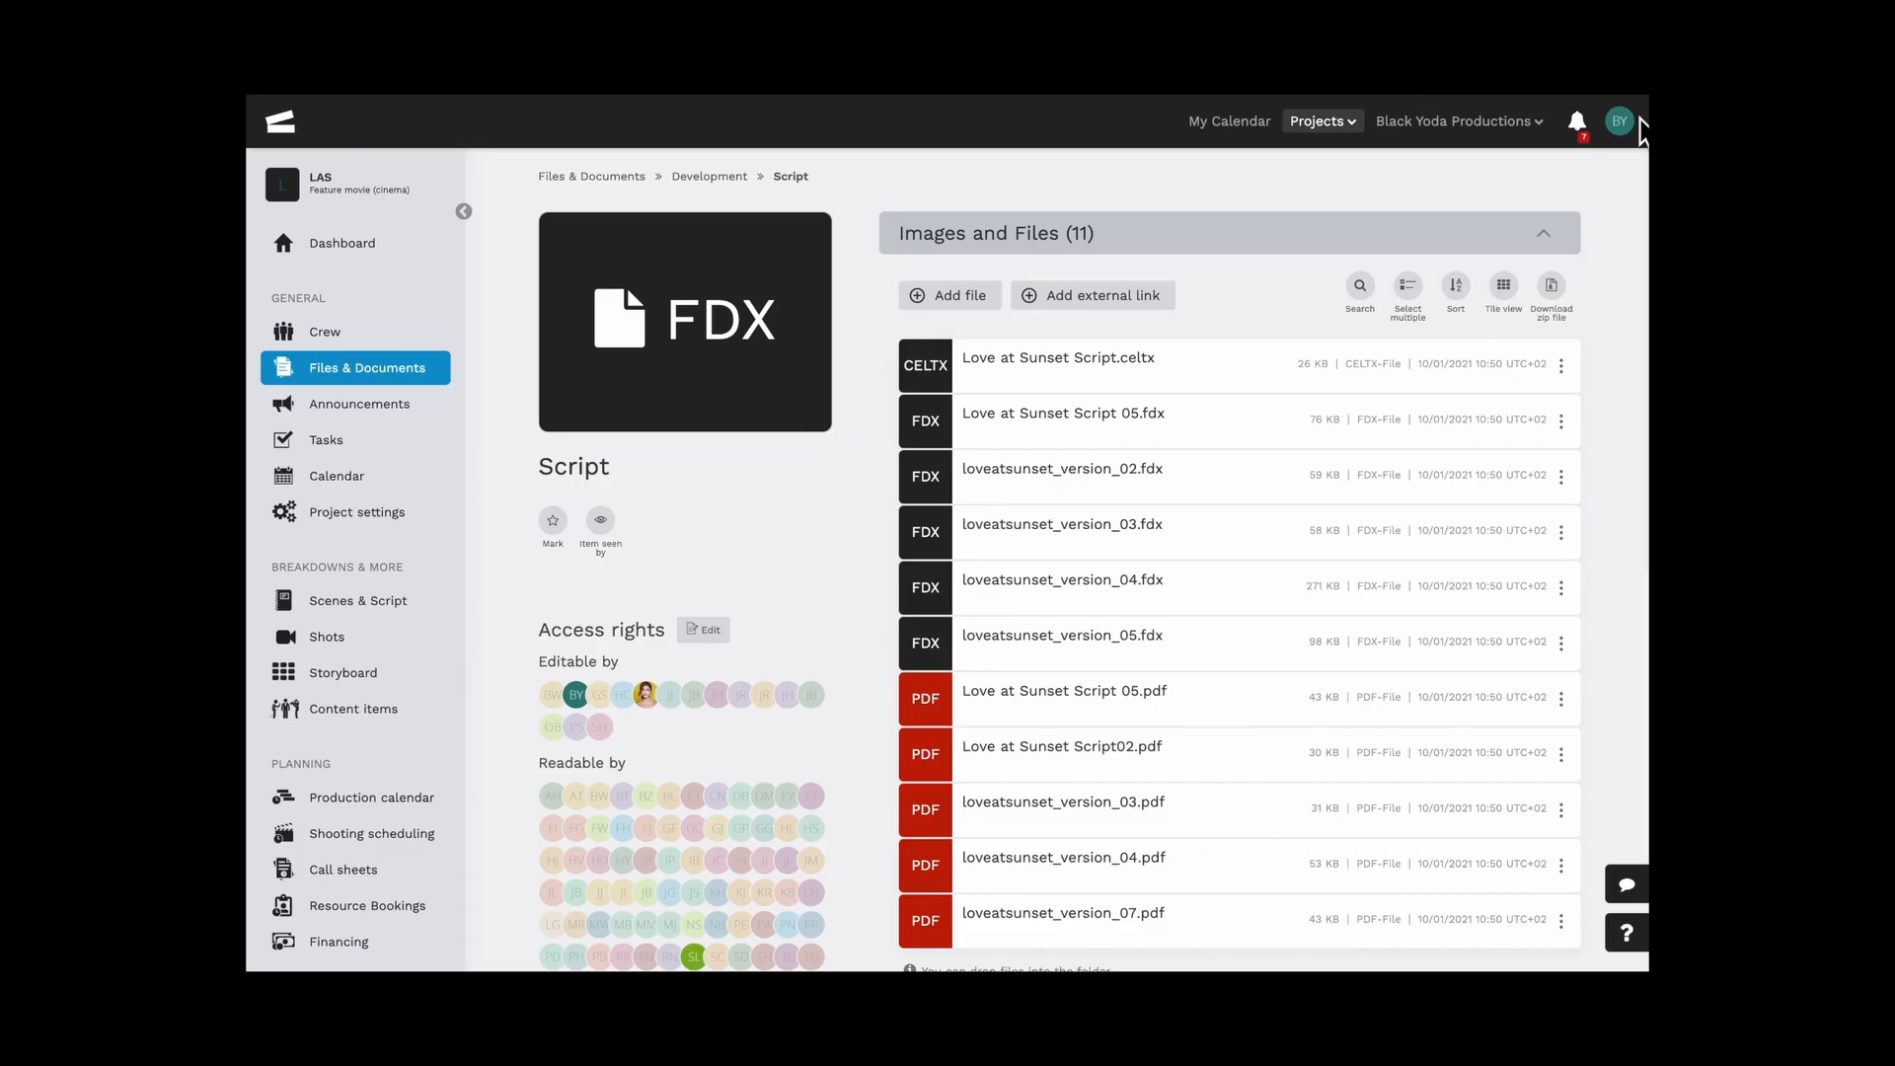
Start a new crew unit named "Underwater Unit"
{"action": "left_click", "coordinate": [436, 340]}
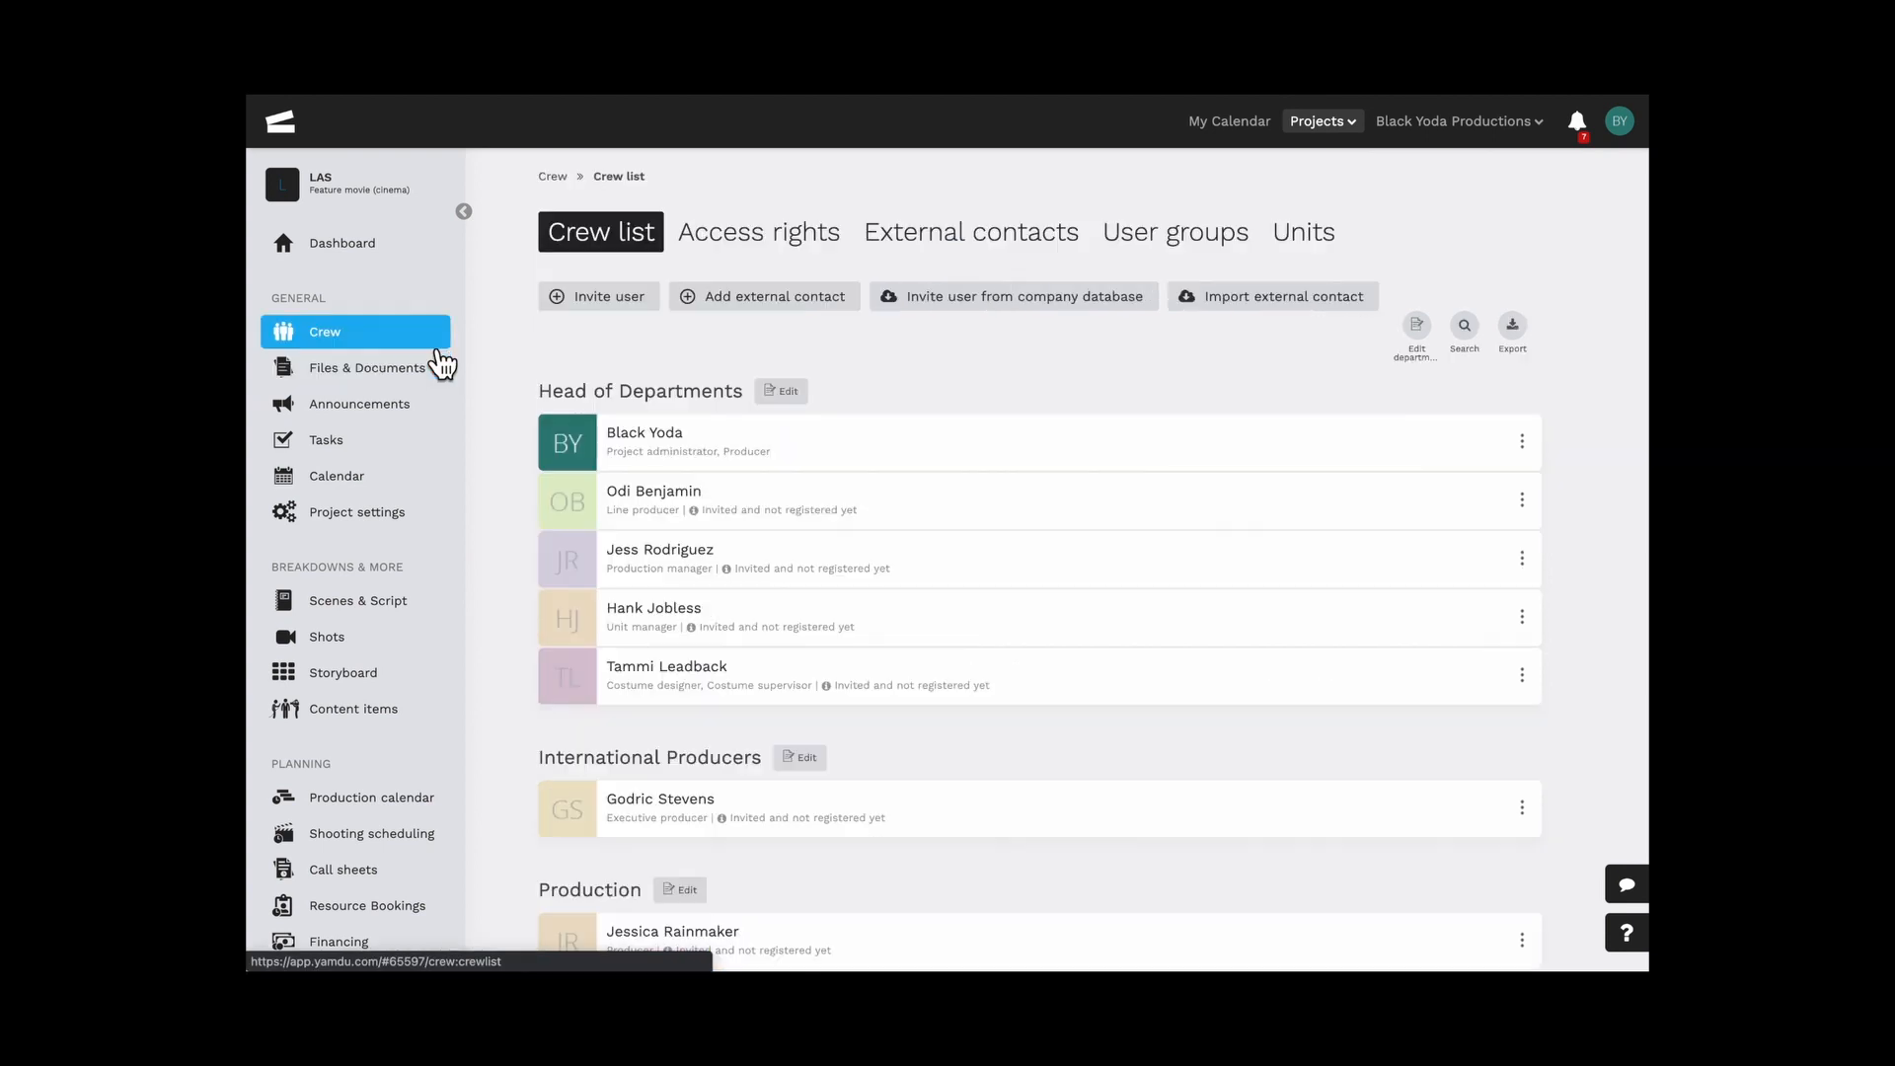
{"action": "left_click", "coordinate": [1301, 246]}
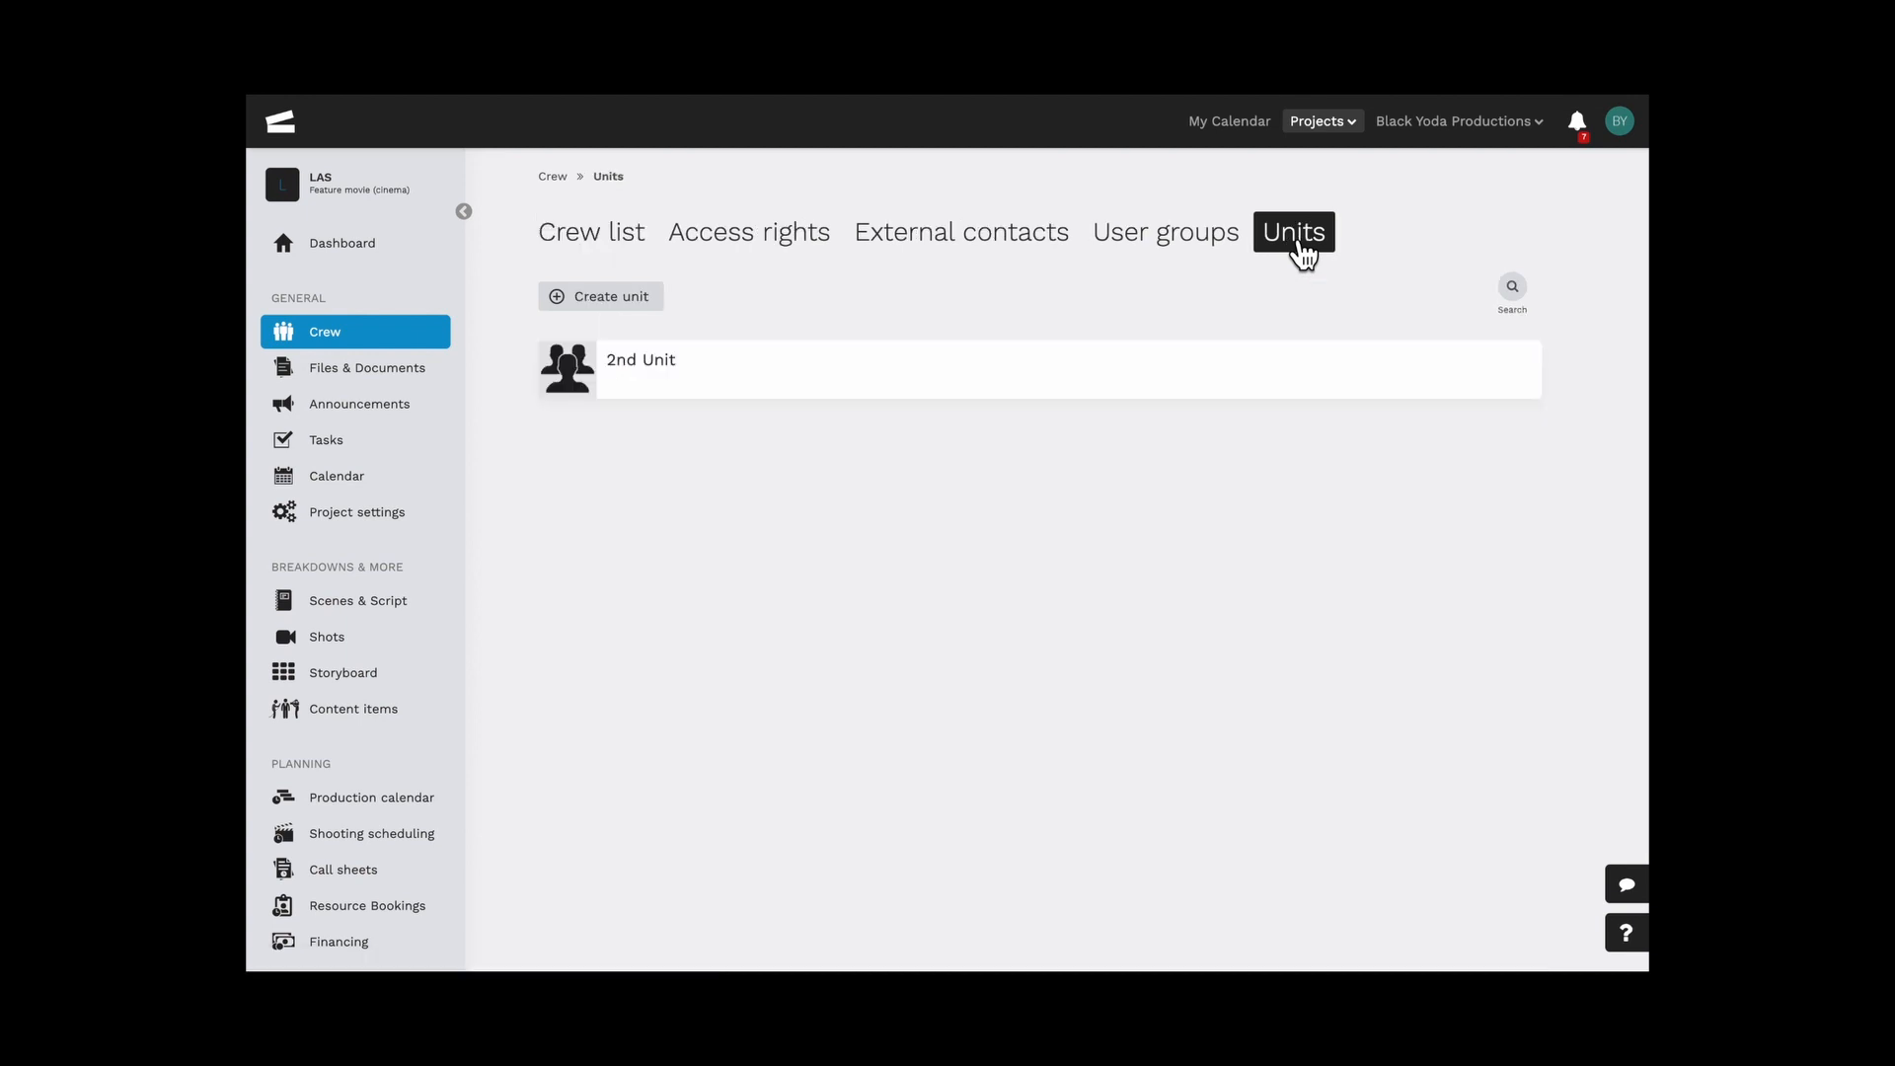
{"action": "left_click", "coordinate": [656, 299]}
{"action": "type", "text": "Un"}
{"action": "left_click", "coordinate": [752, 273]}
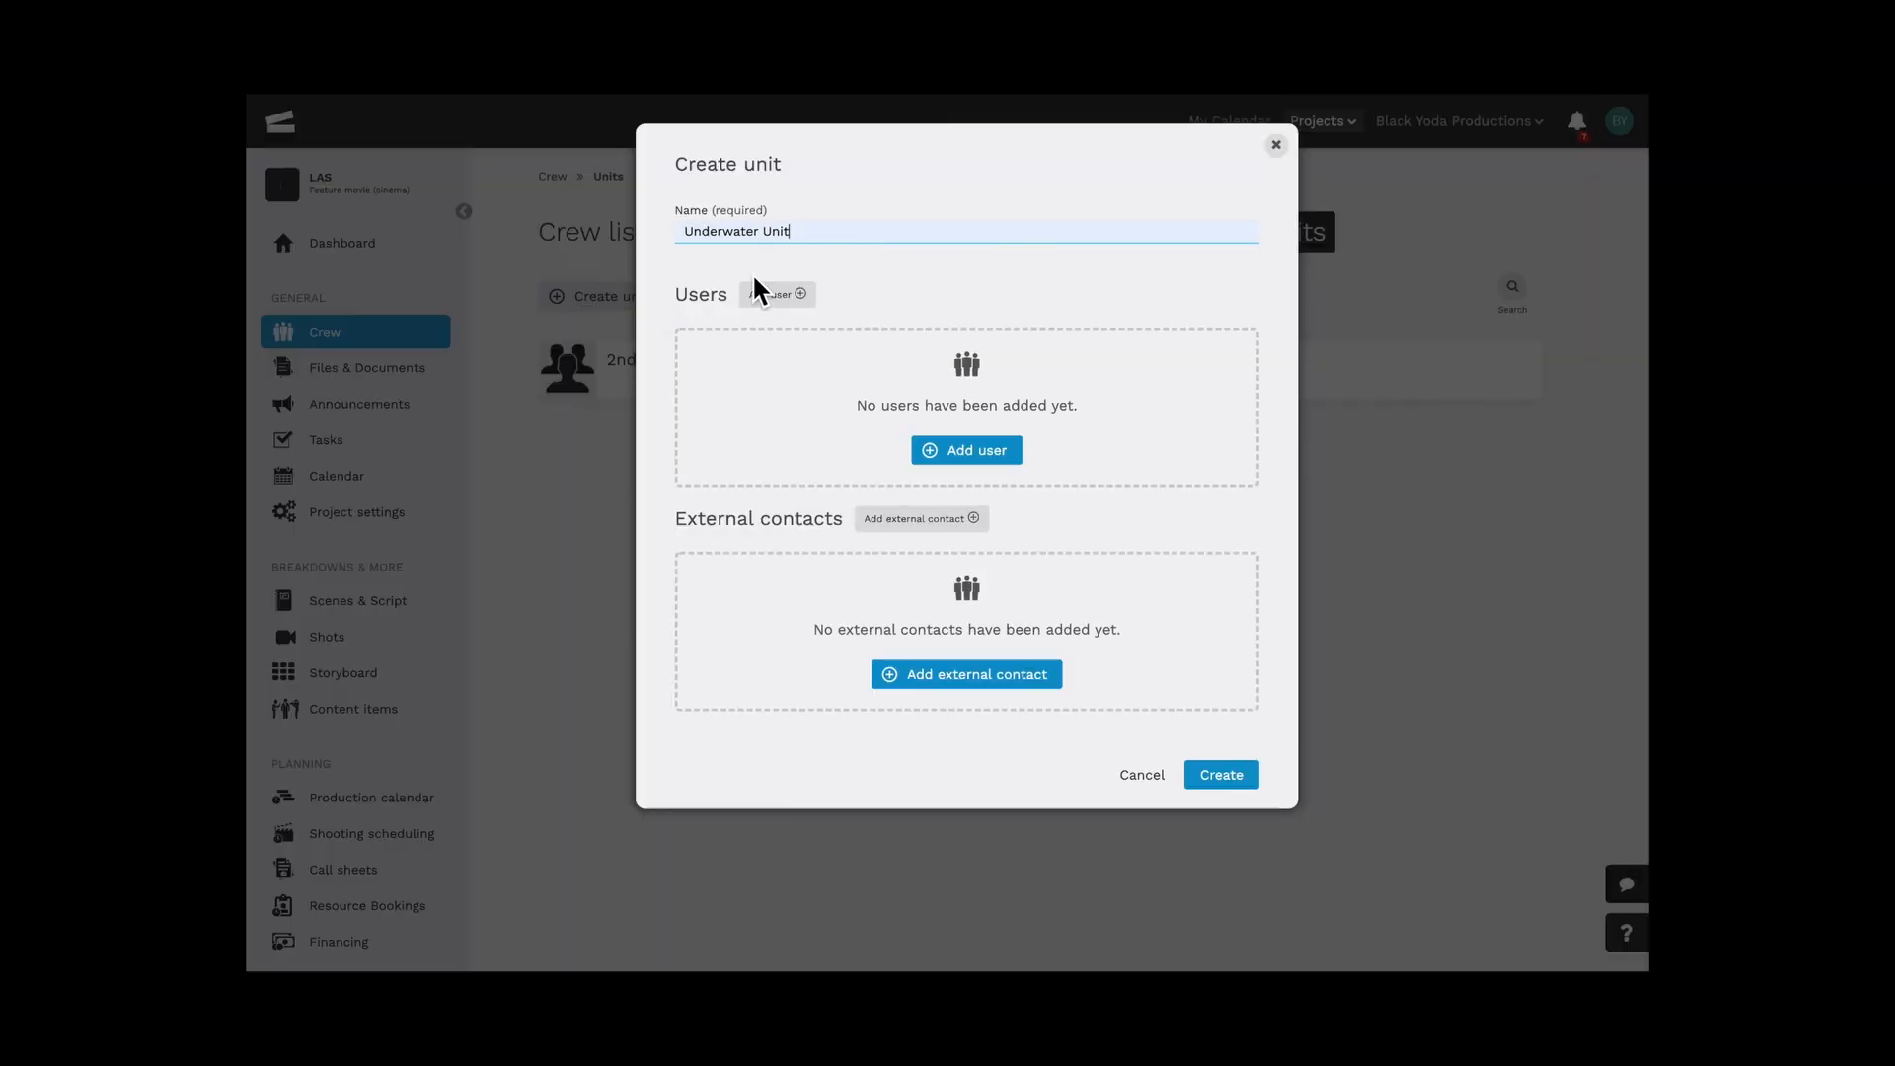
Add two crew members to the unit by searching "jade" and "jes", leave out external contacts, and create the unit
{"action": "left_click", "coordinate": [955, 454]}
{"action": "type", "text": "jade"}
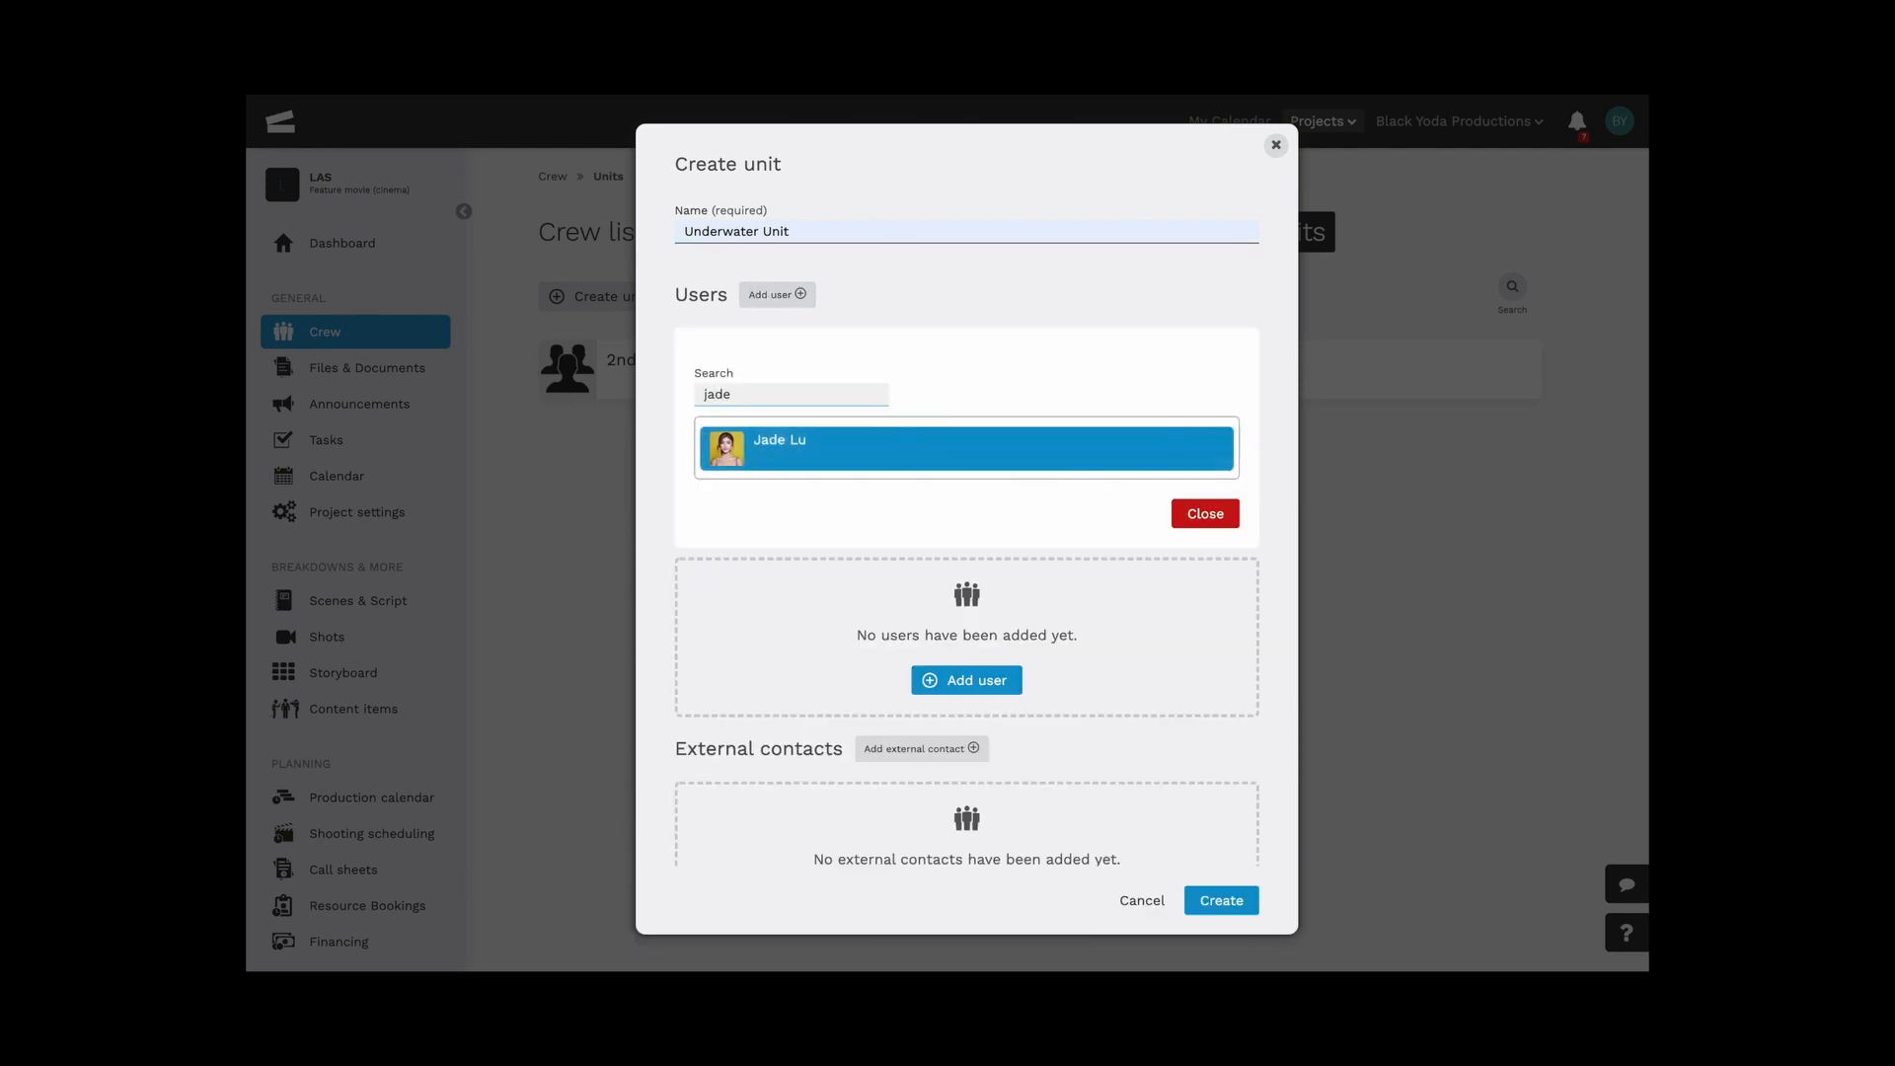
{"action": "left_click", "coordinate": [971, 454]}
{"action": "left_click", "coordinate": [801, 403]}
{"action": "type", "text": "jes"}
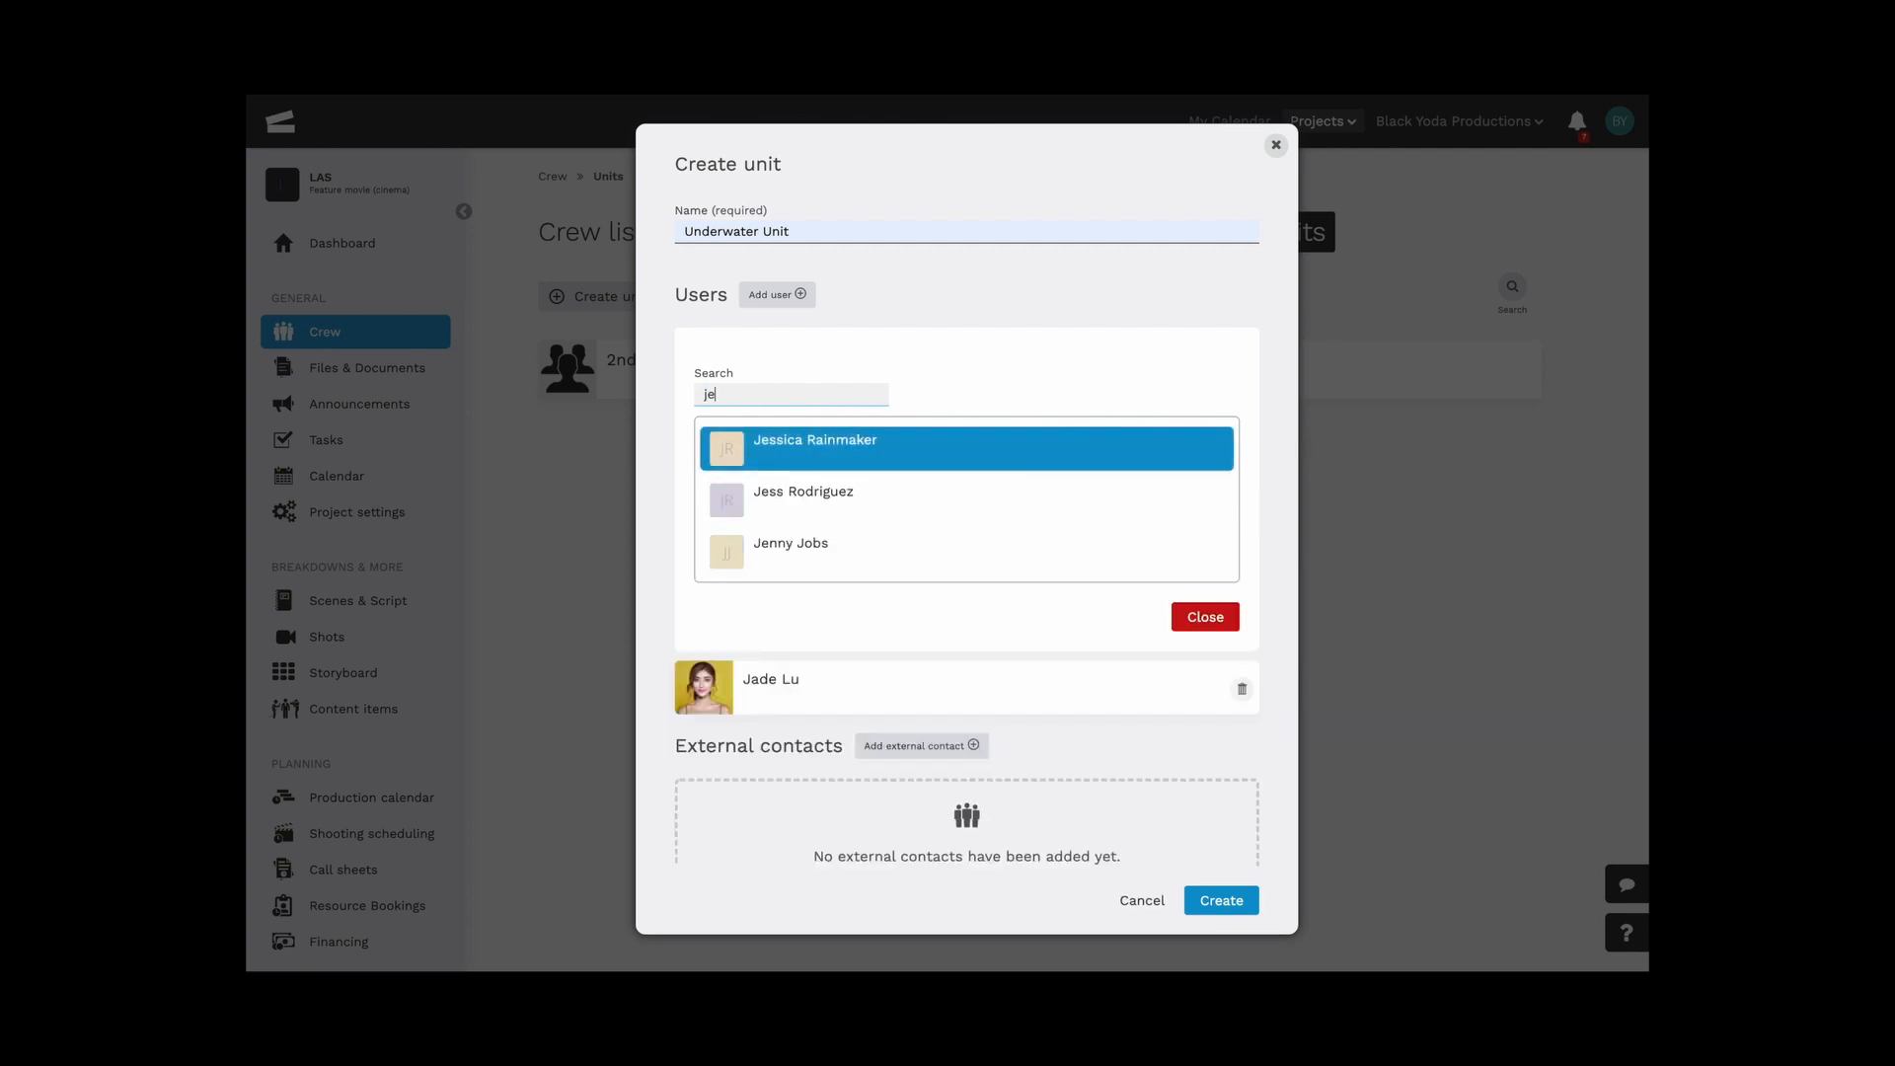
{"action": "left_click", "coordinate": [842, 464]}
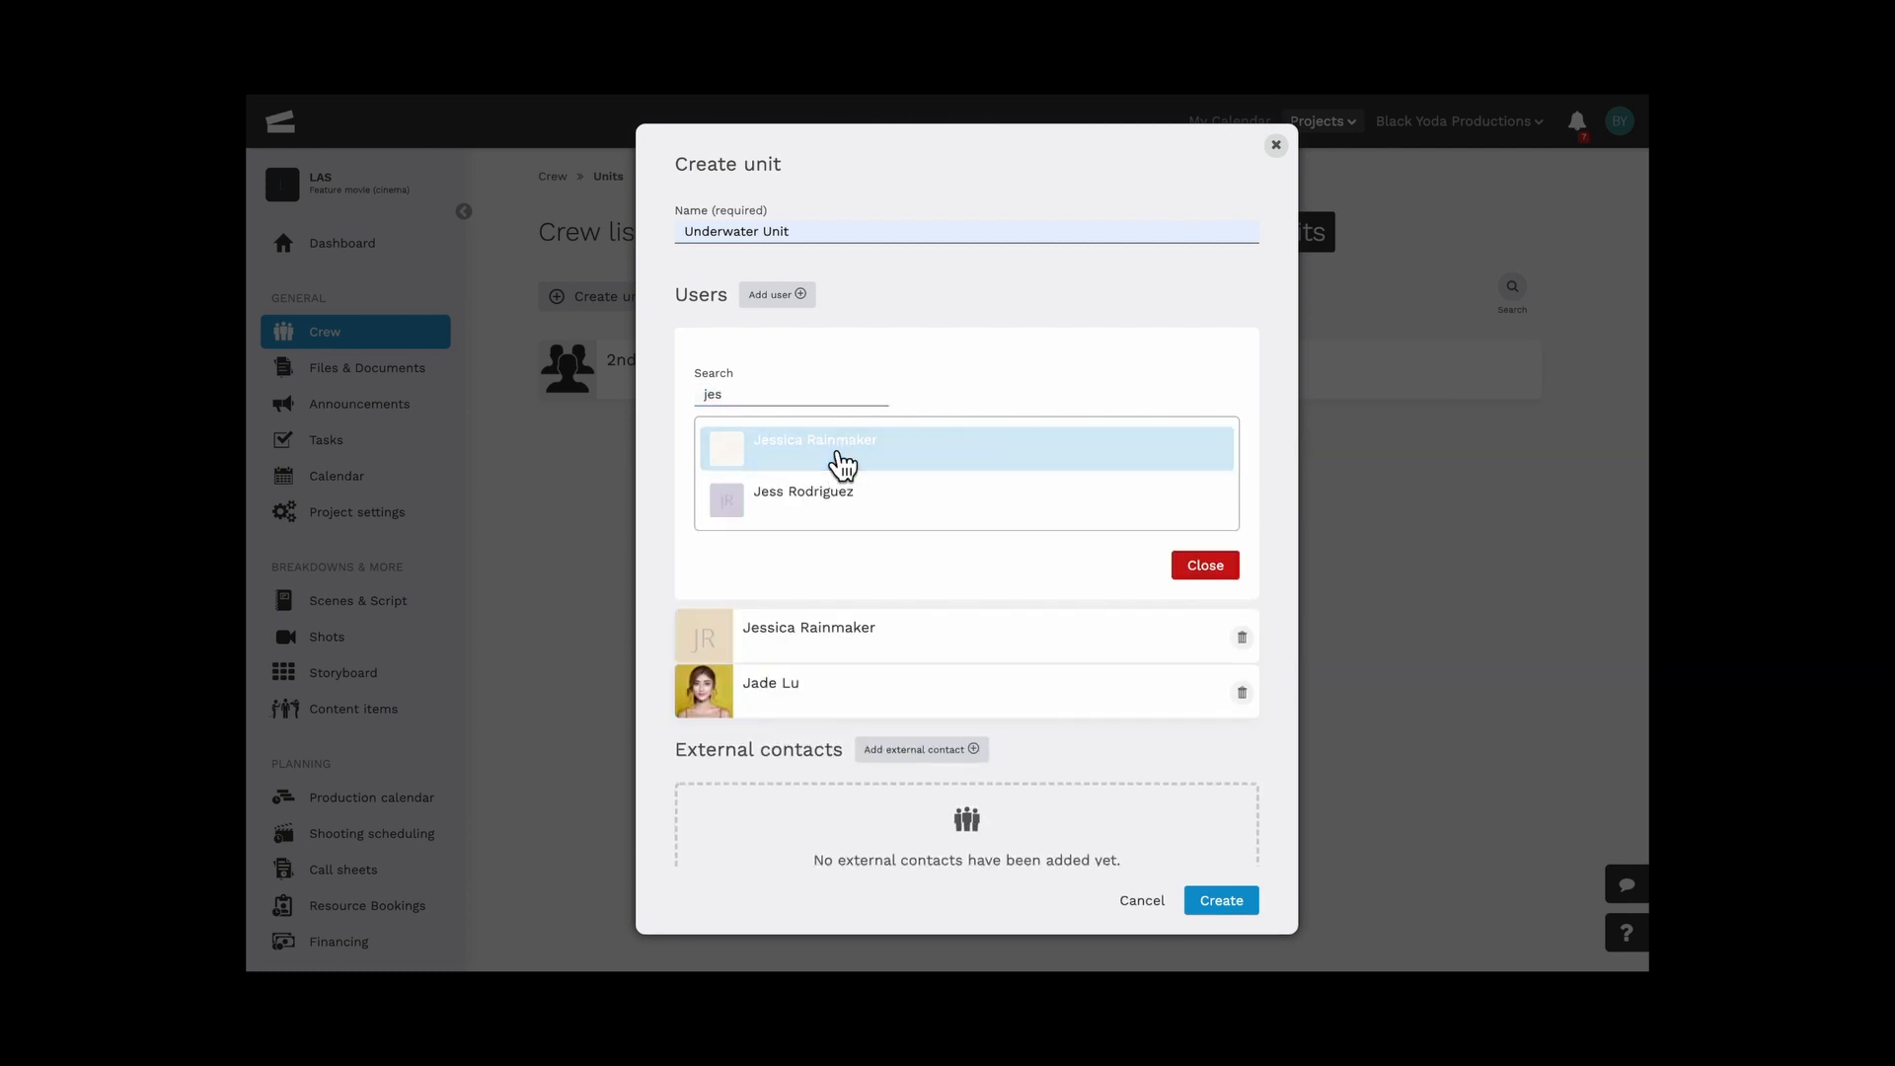
{"action": "left_click", "coordinate": [1200, 568]}
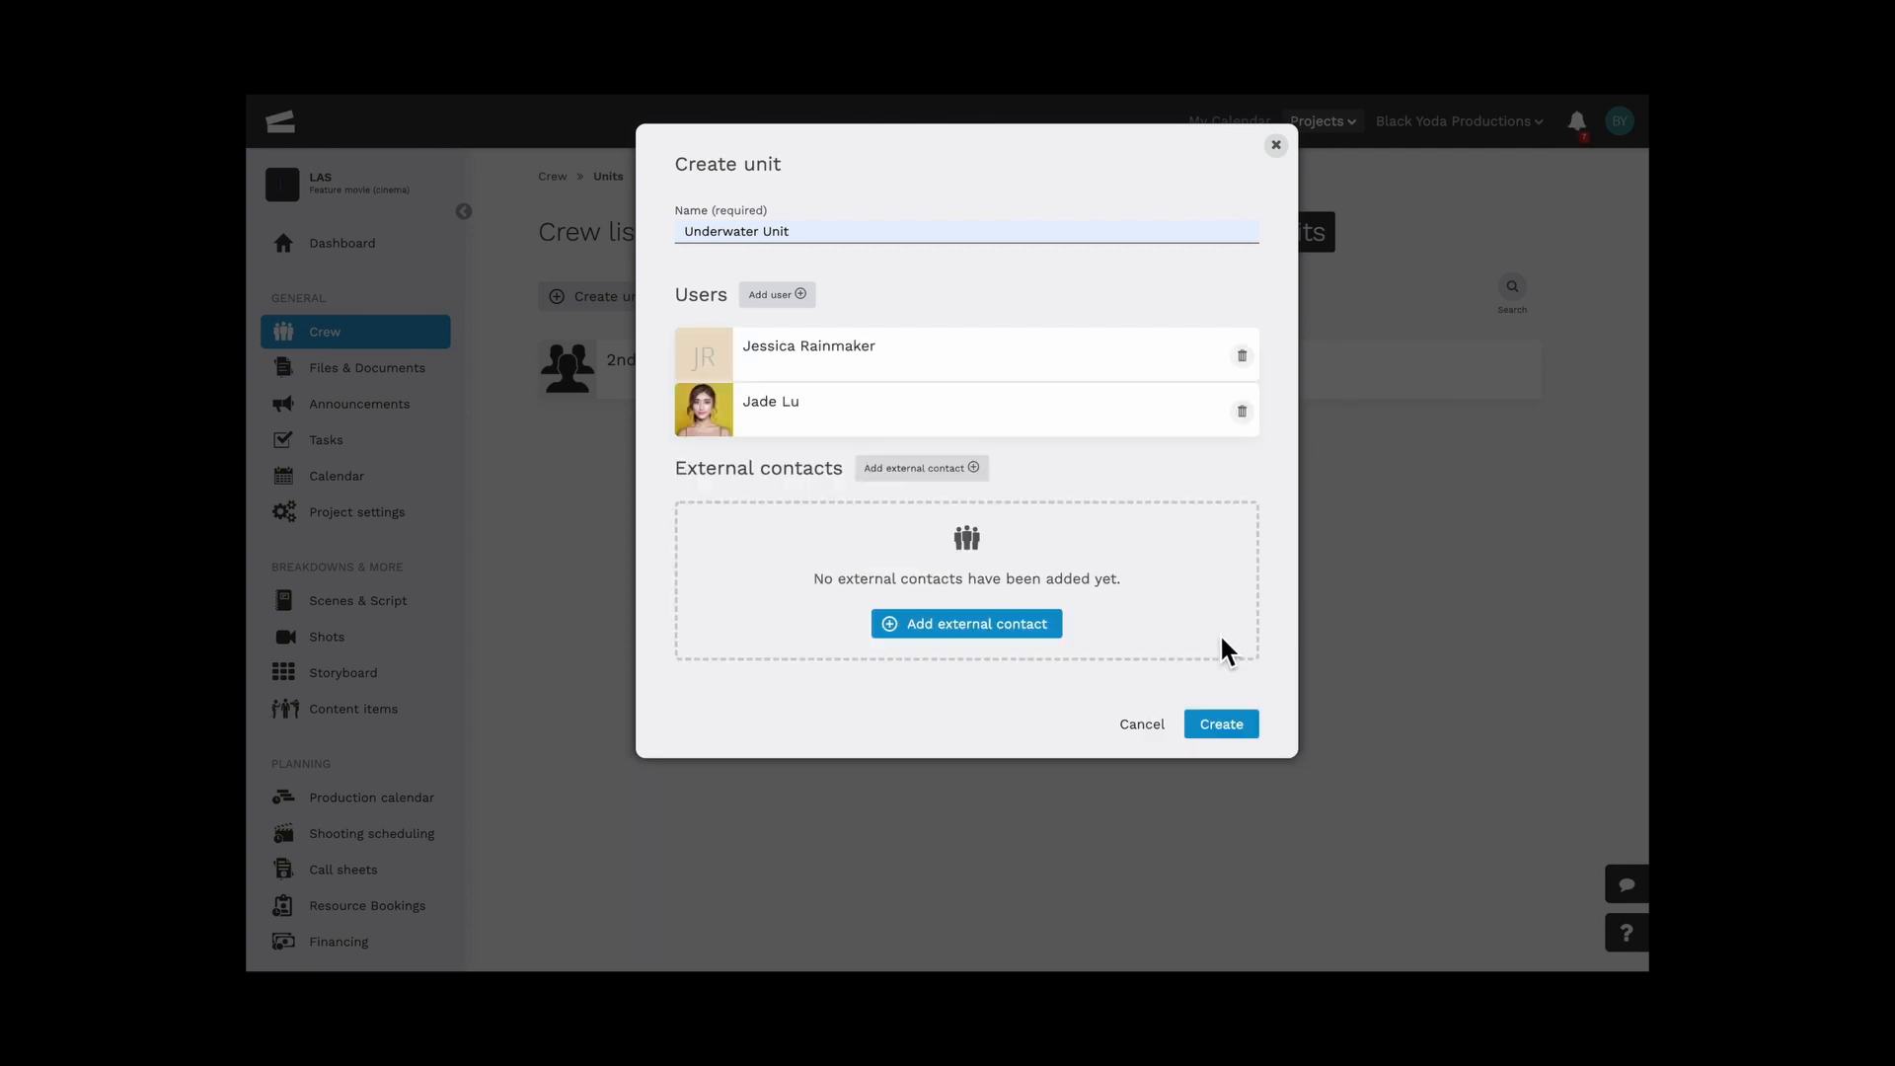
{"action": "left_click", "coordinate": [1228, 724]}
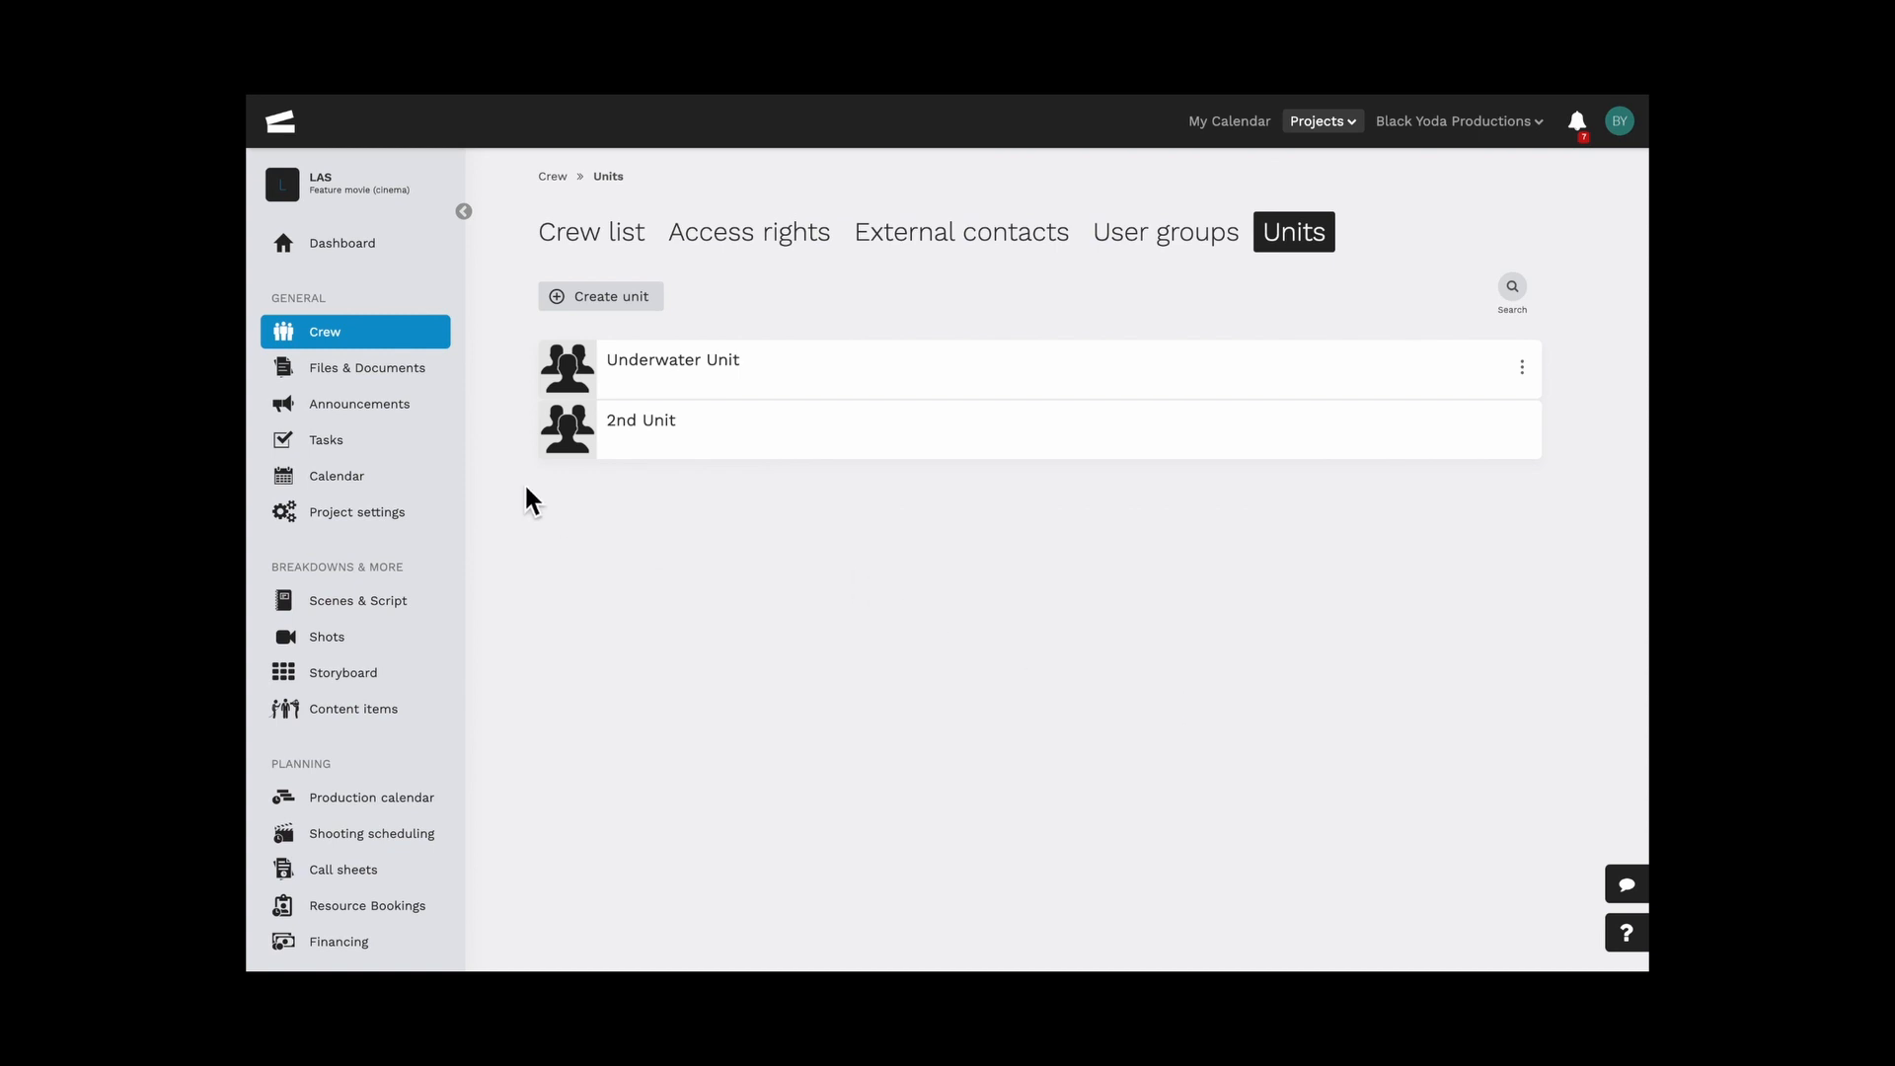
Edit the Bemo LAS shooting schedule and assign the Underwater Unit to its whole Shooting phase
{"action": "left_click", "coordinate": [431, 847]}
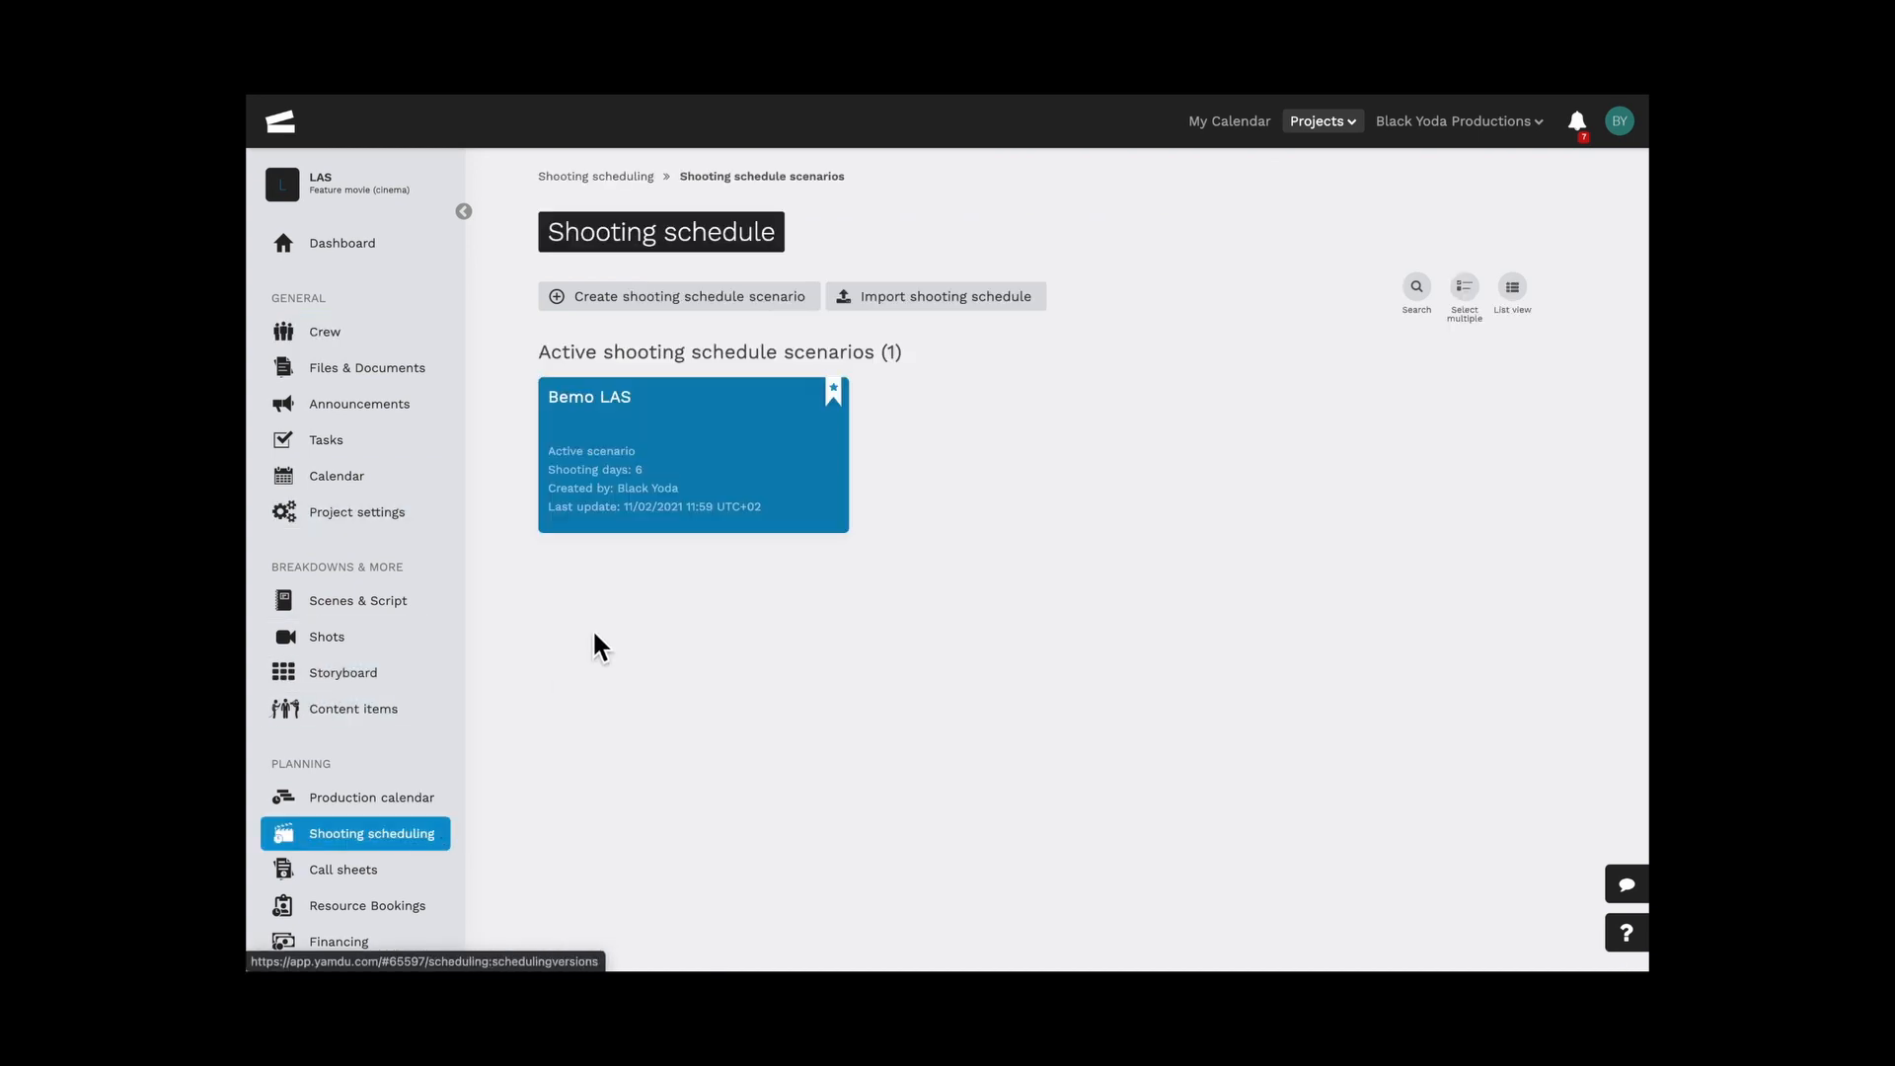
{"action": "left_click", "coordinate": [725, 491]}
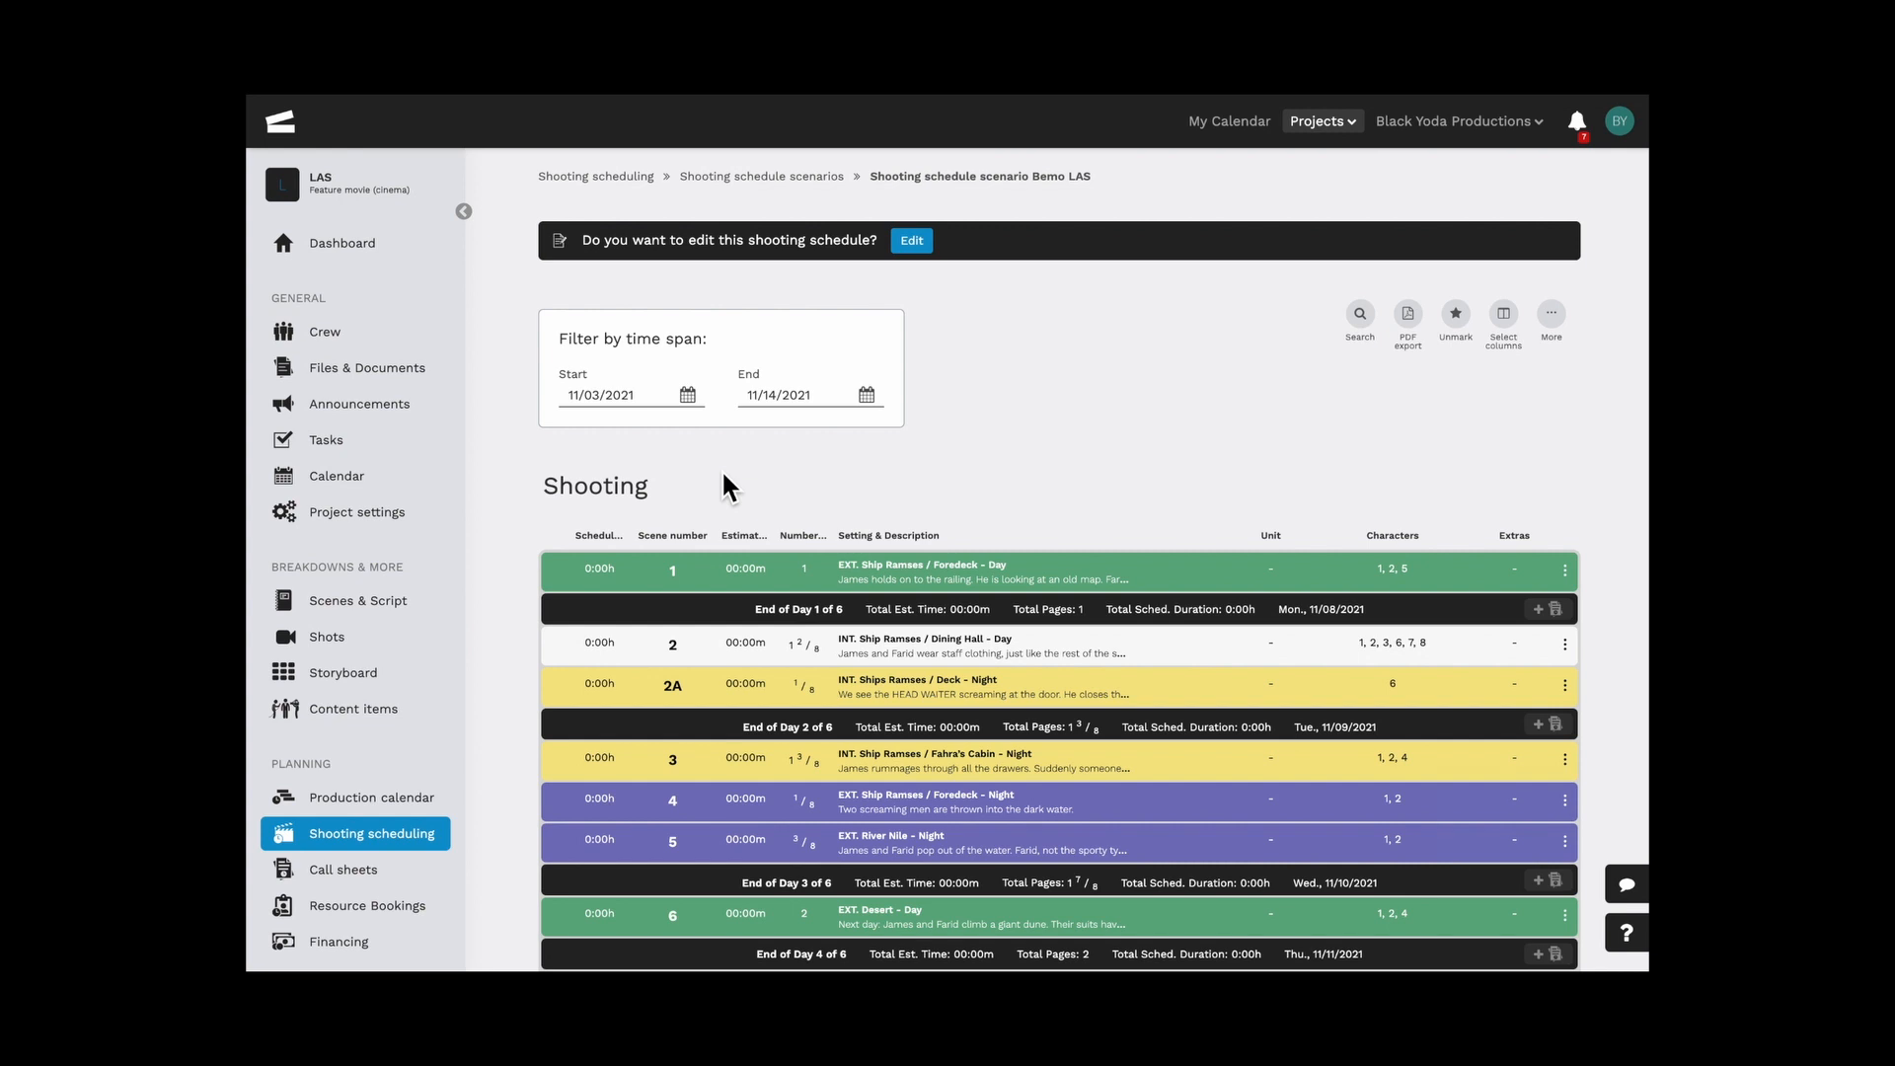
{"action": "left_click", "coordinate": [912, 243]}
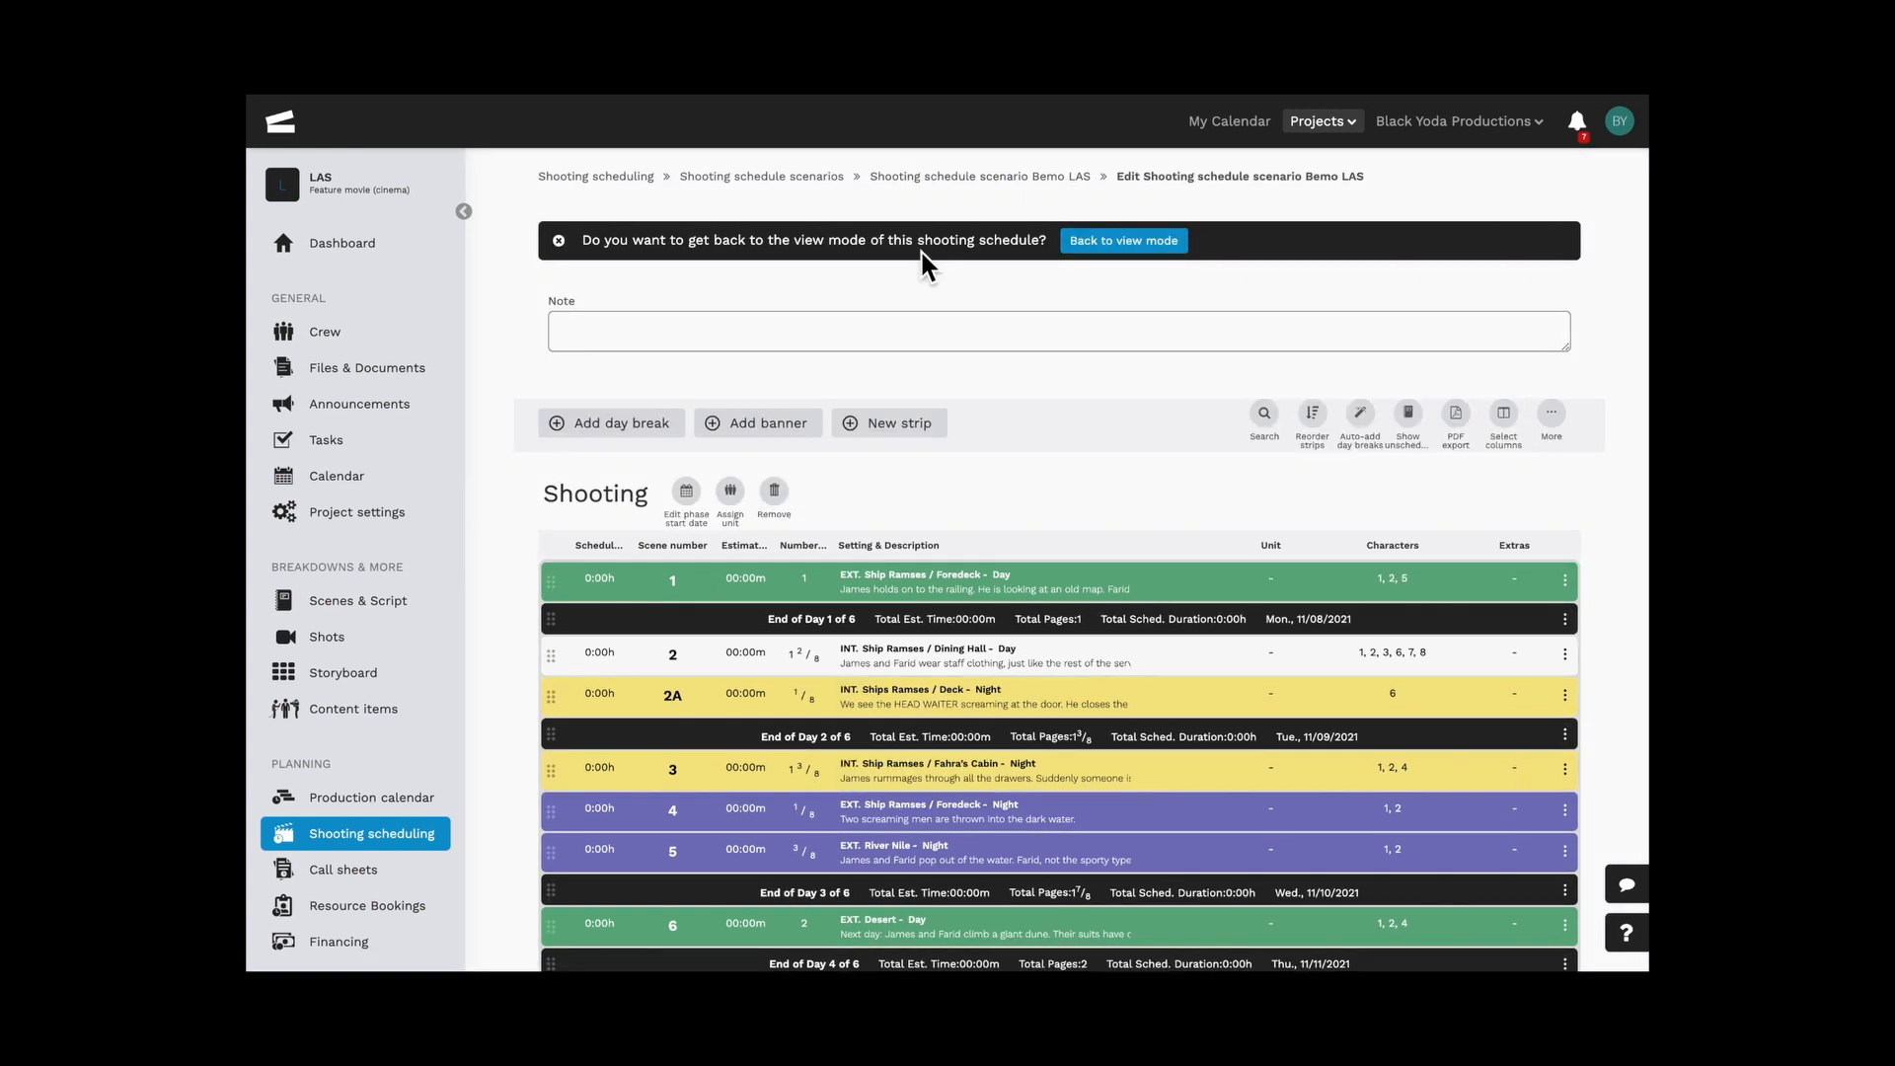
{"action": "left_click", "coordinate": [731, 492]}
{"action": "left_click", "coordinate": [933, 375]}
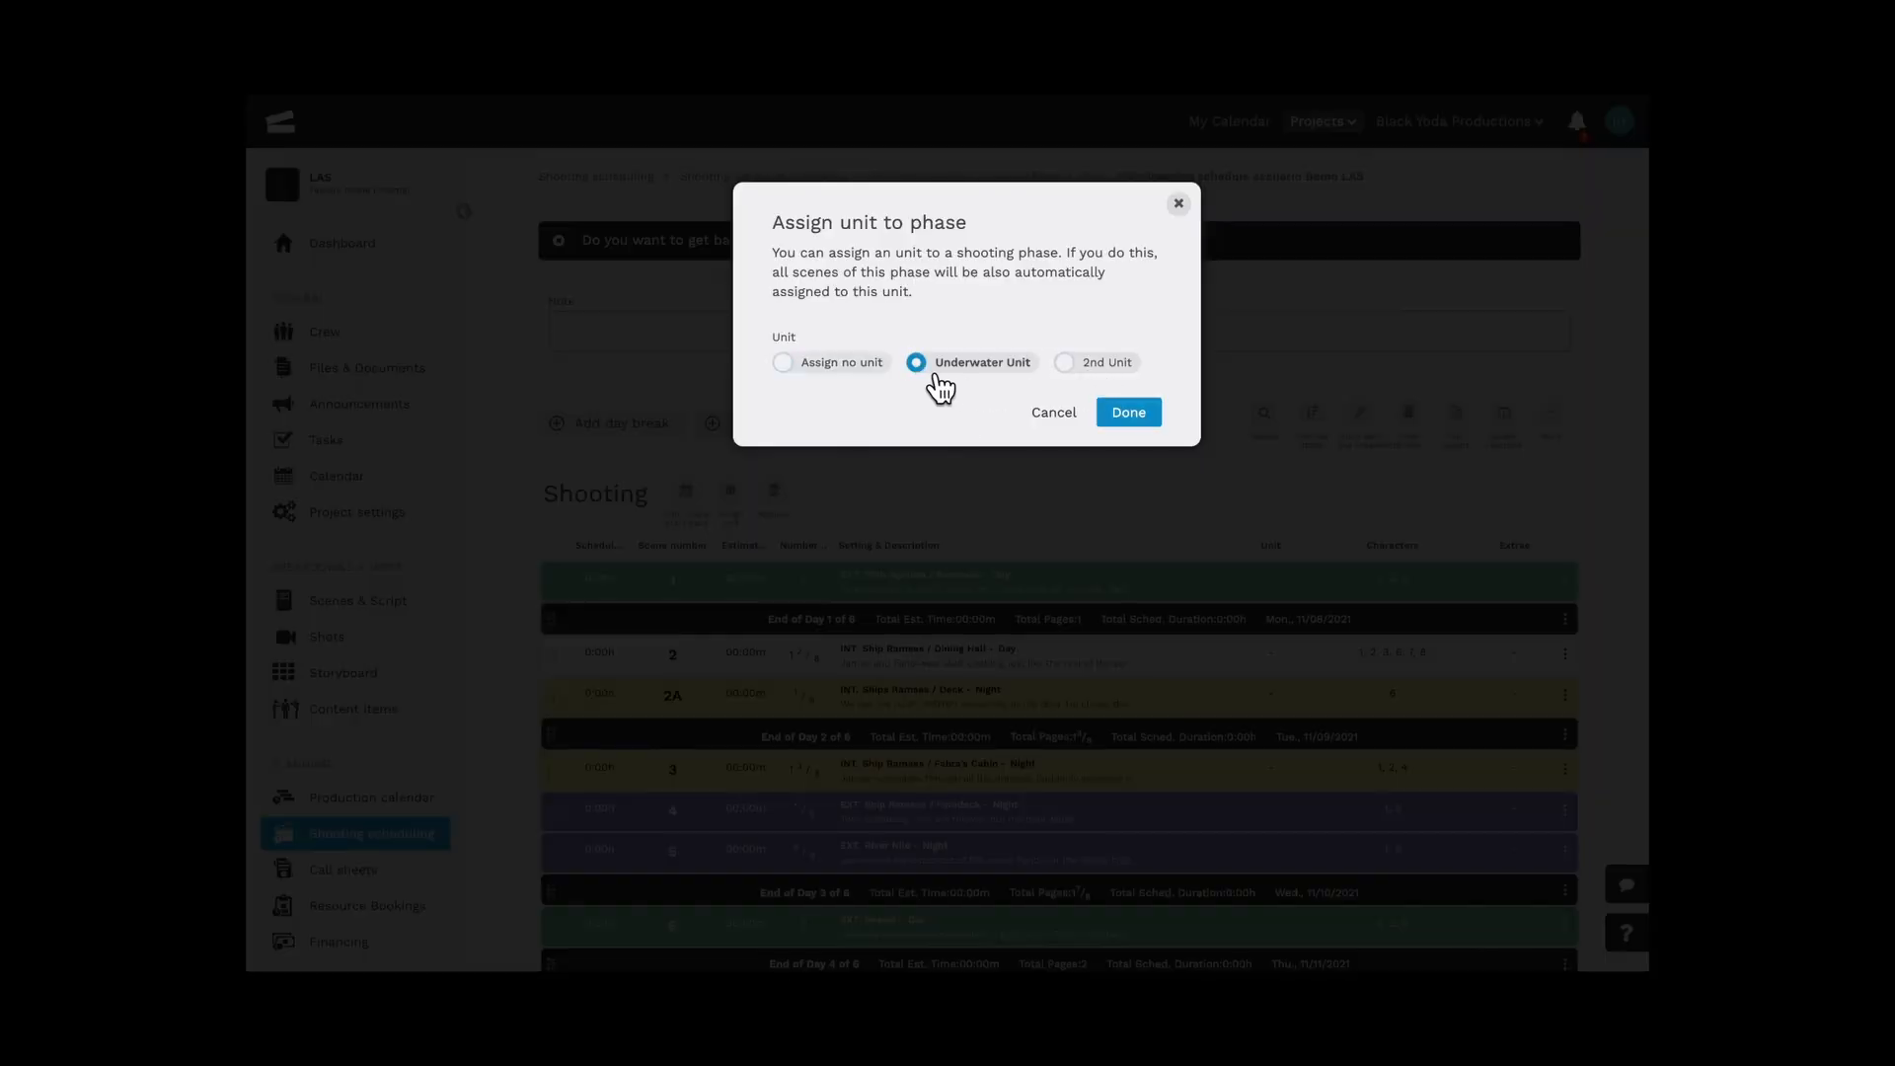
{"action": "left_click", "coordinate": [1128, 412]}
Change the unit of scene 1 to 2nd Unit and check the unit assignments of the remaining scenes
{"action": "left_click", "coordinate": [1272, 578]}
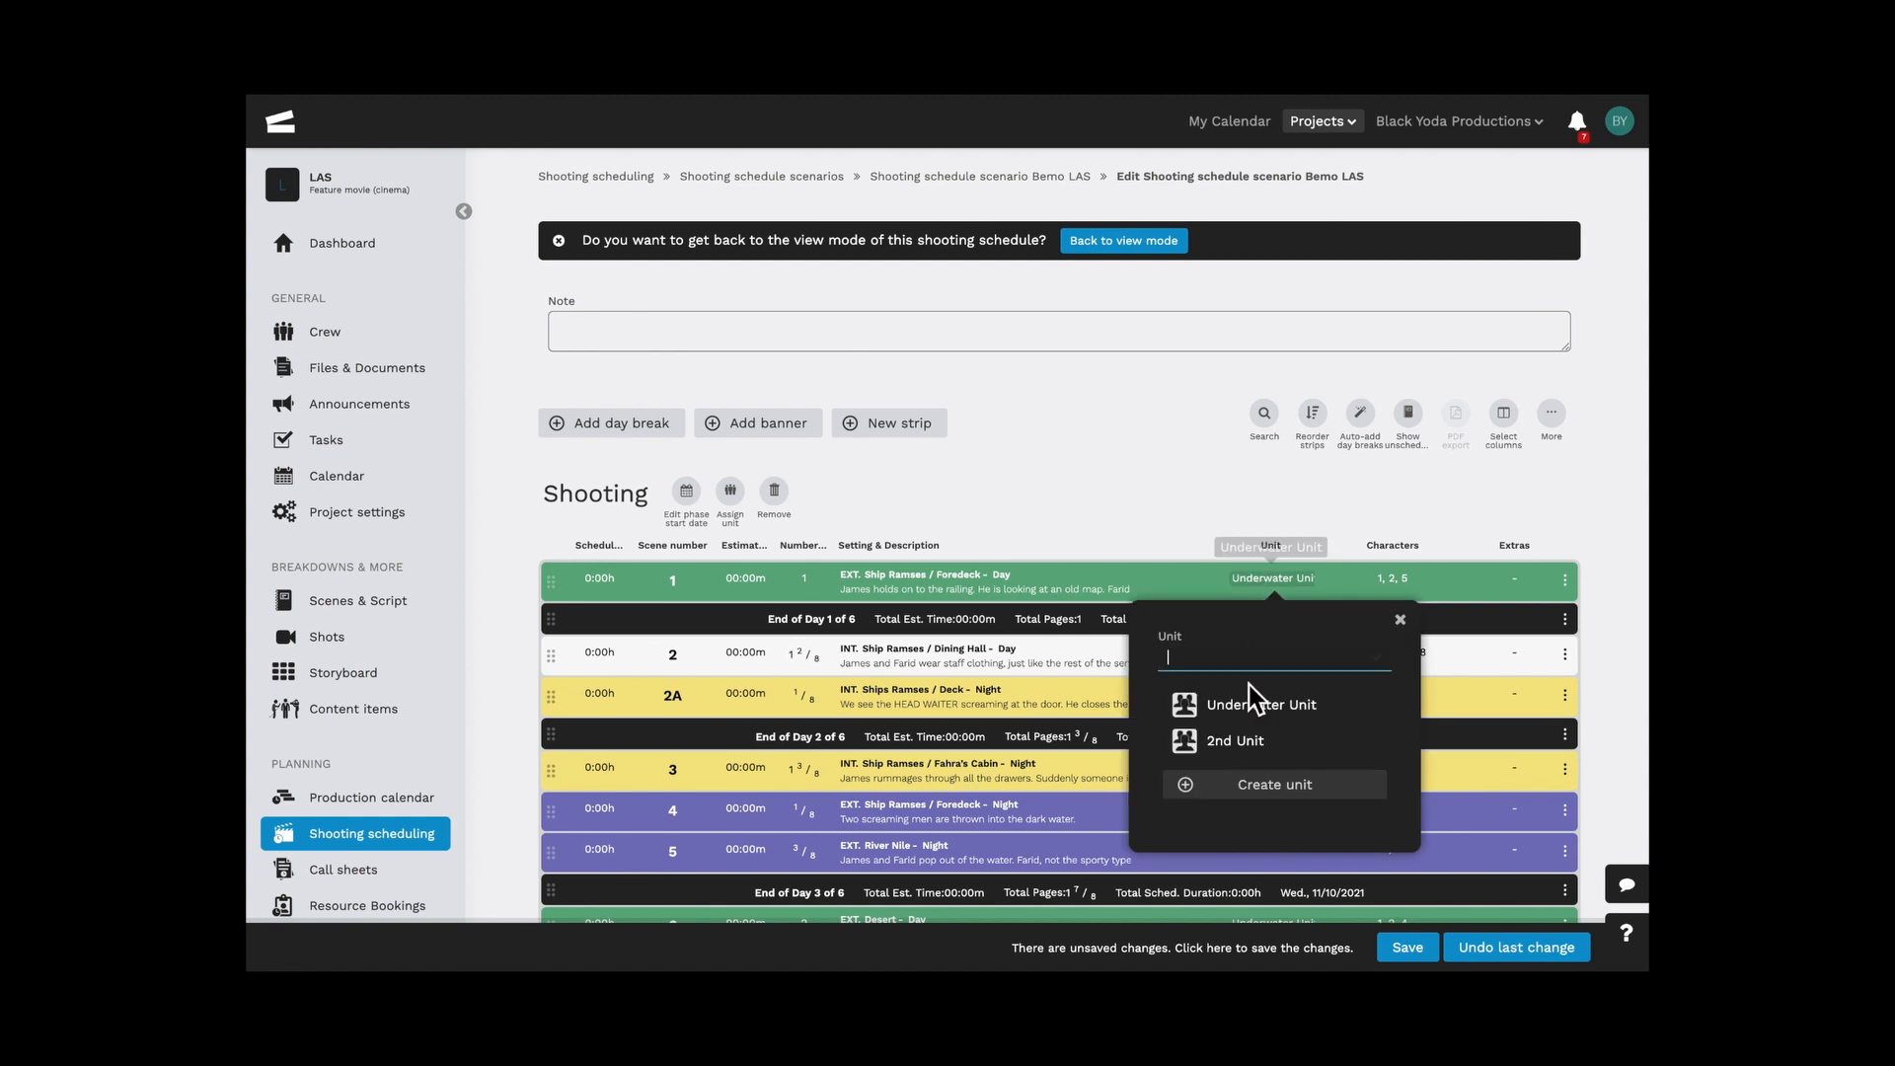
{"action": "left_click", "coordinate": [1235, 740]}
{"action": "scroll", "coordinate": [1273, 673], "scroll_direction": "down", "scroll_amount": 2}
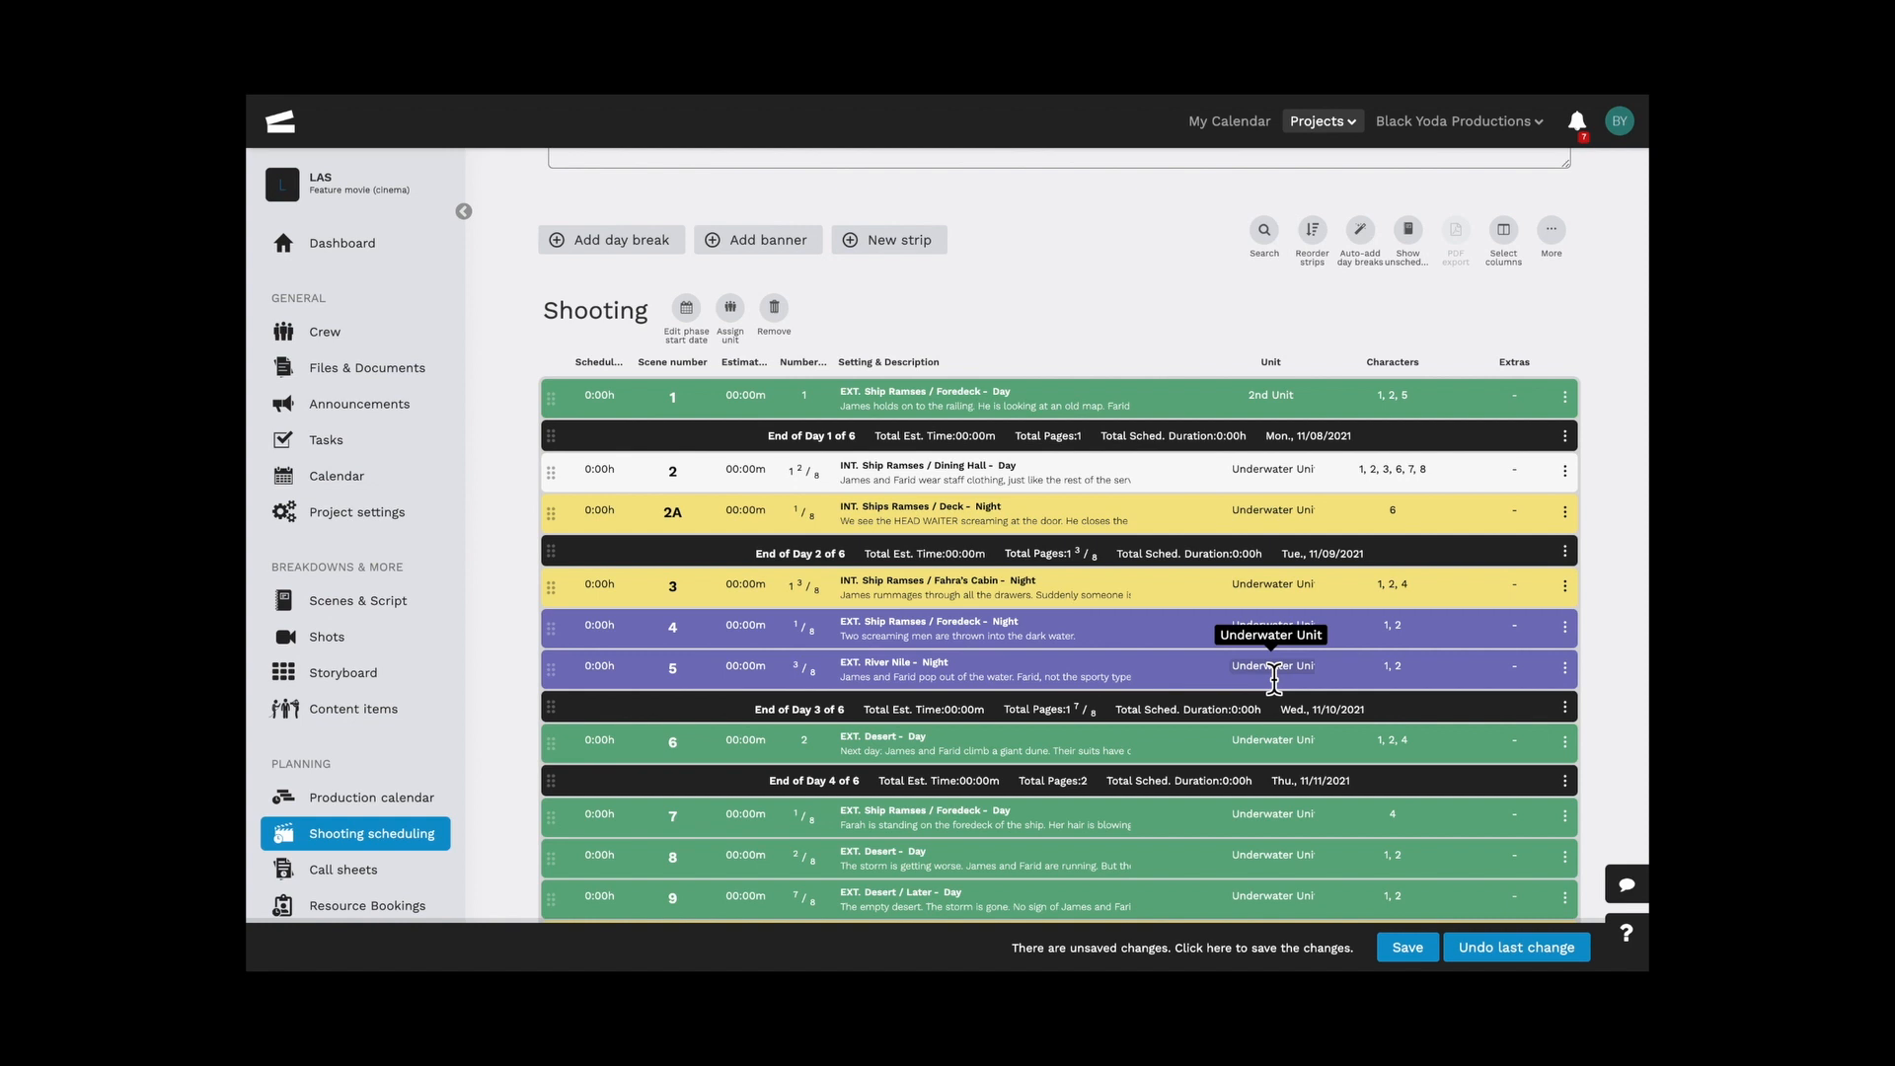
Return to the project's crew list
{"action": "left_click", "coordinate": [326, 333]}
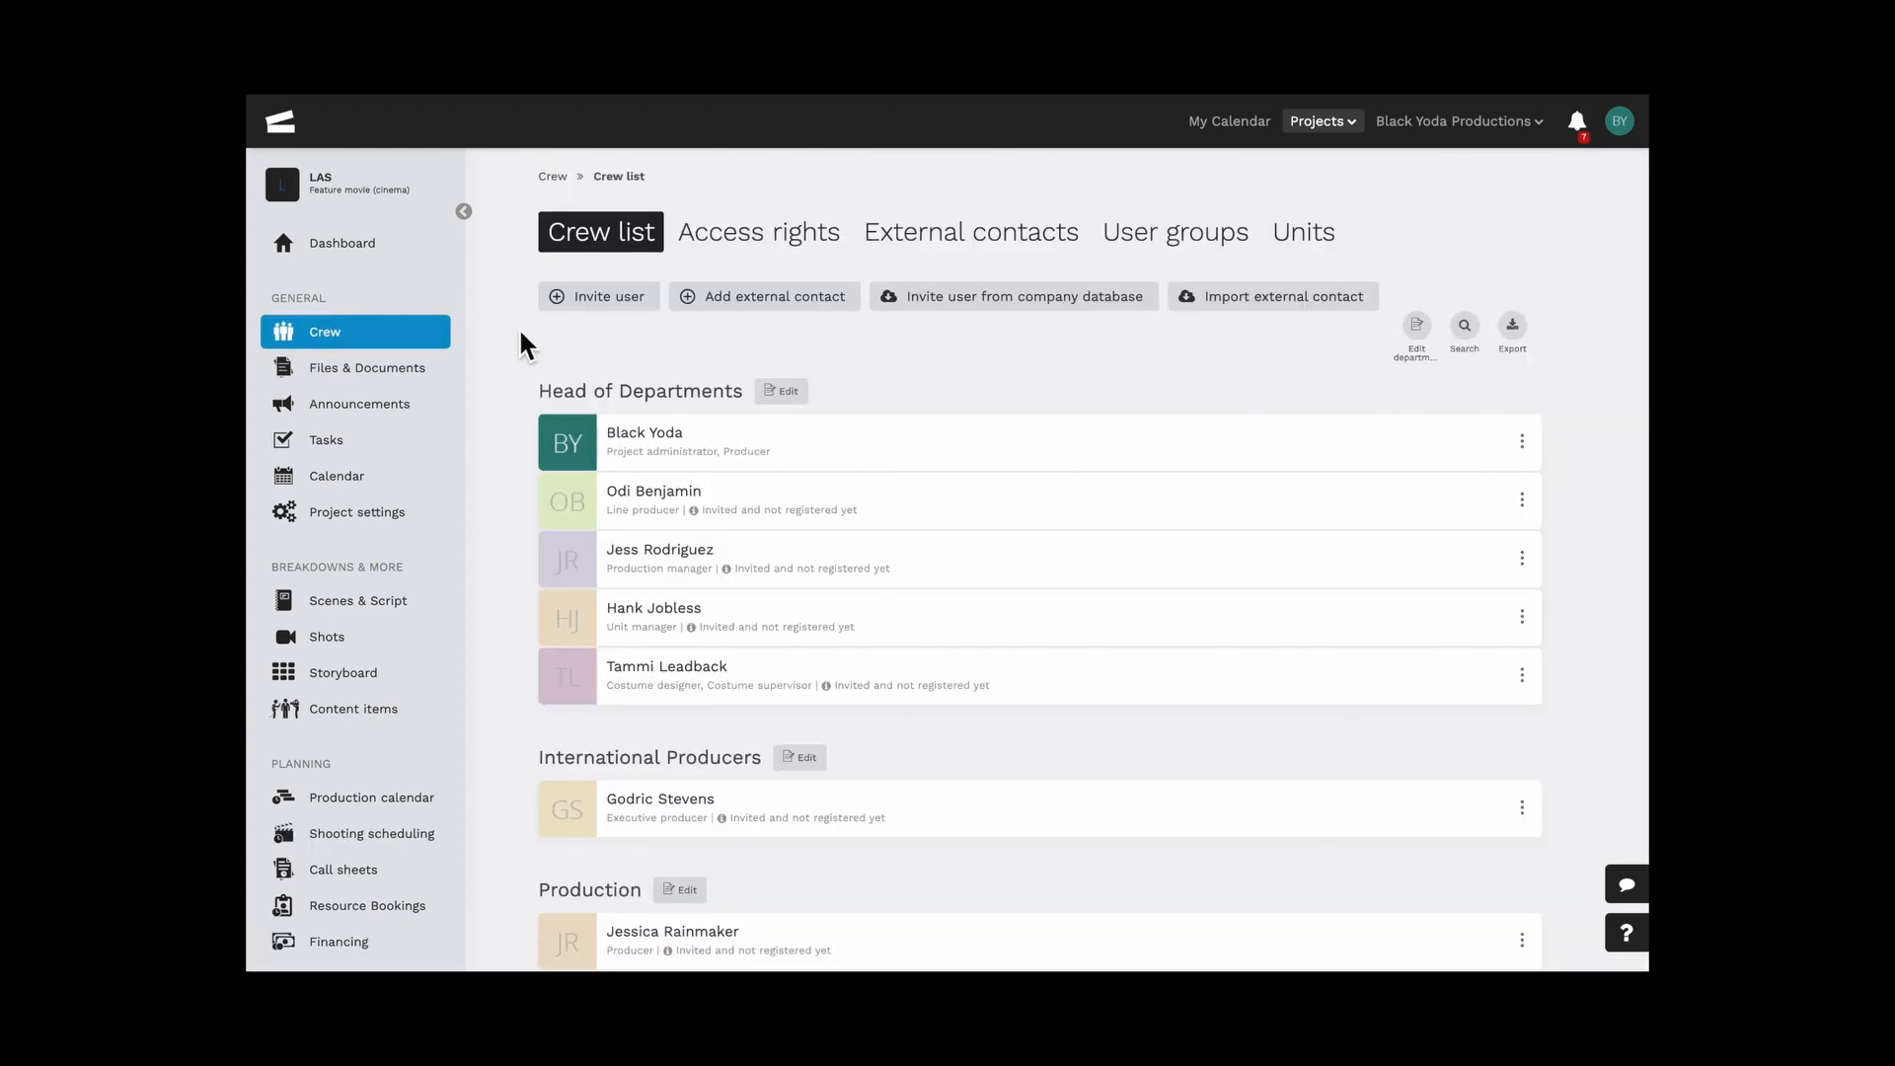